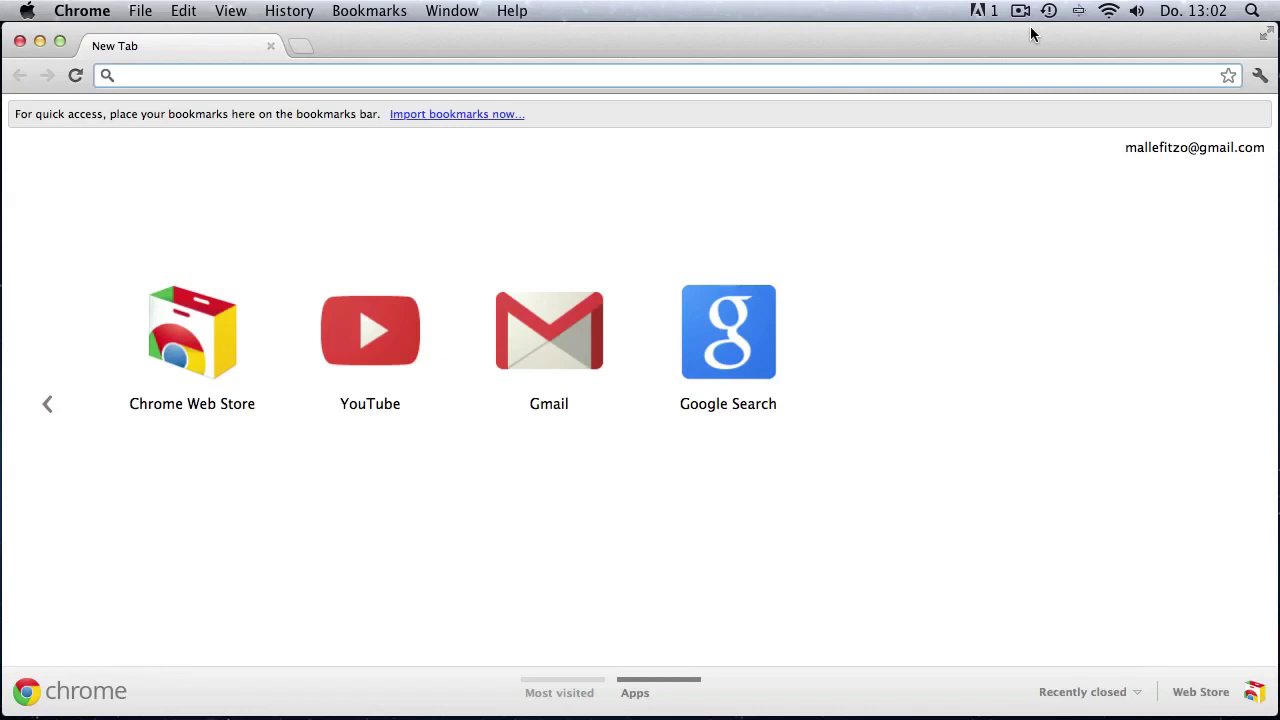
Load the DiskStation at 10.0.1.7:5000 and open an existing user's edit dialog under Control Panel > User.
type("10")
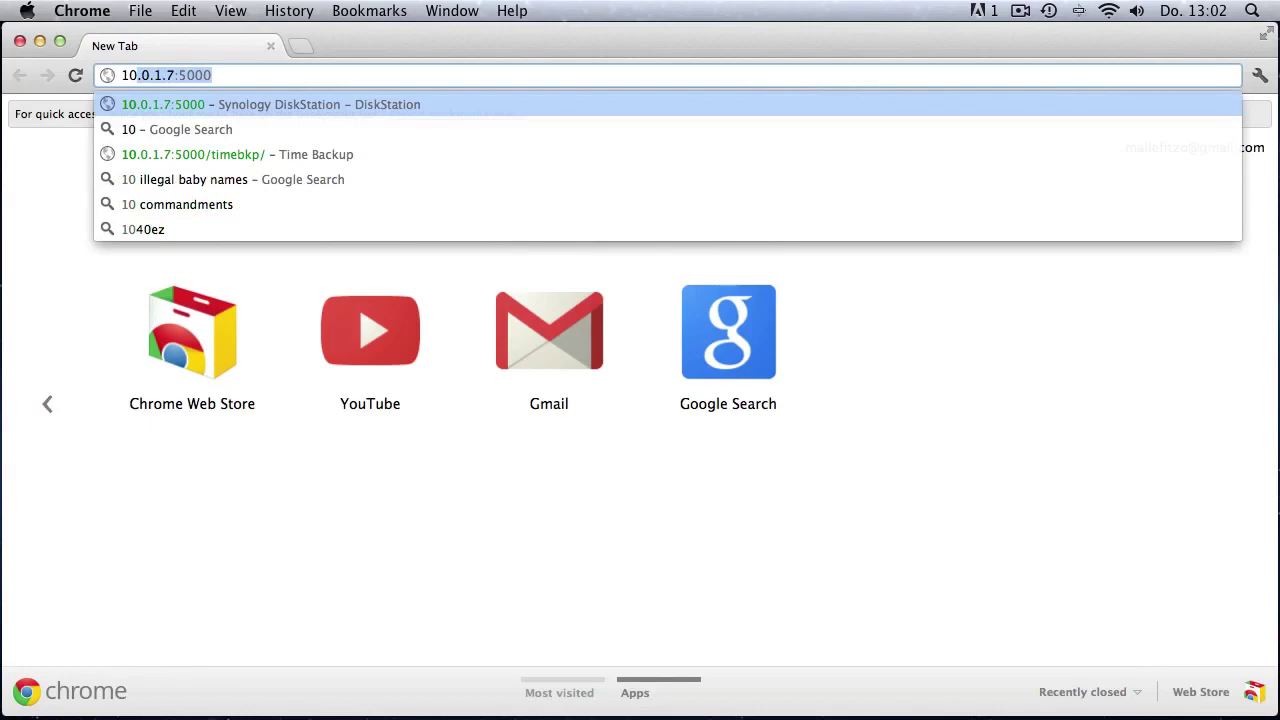
key("Return")
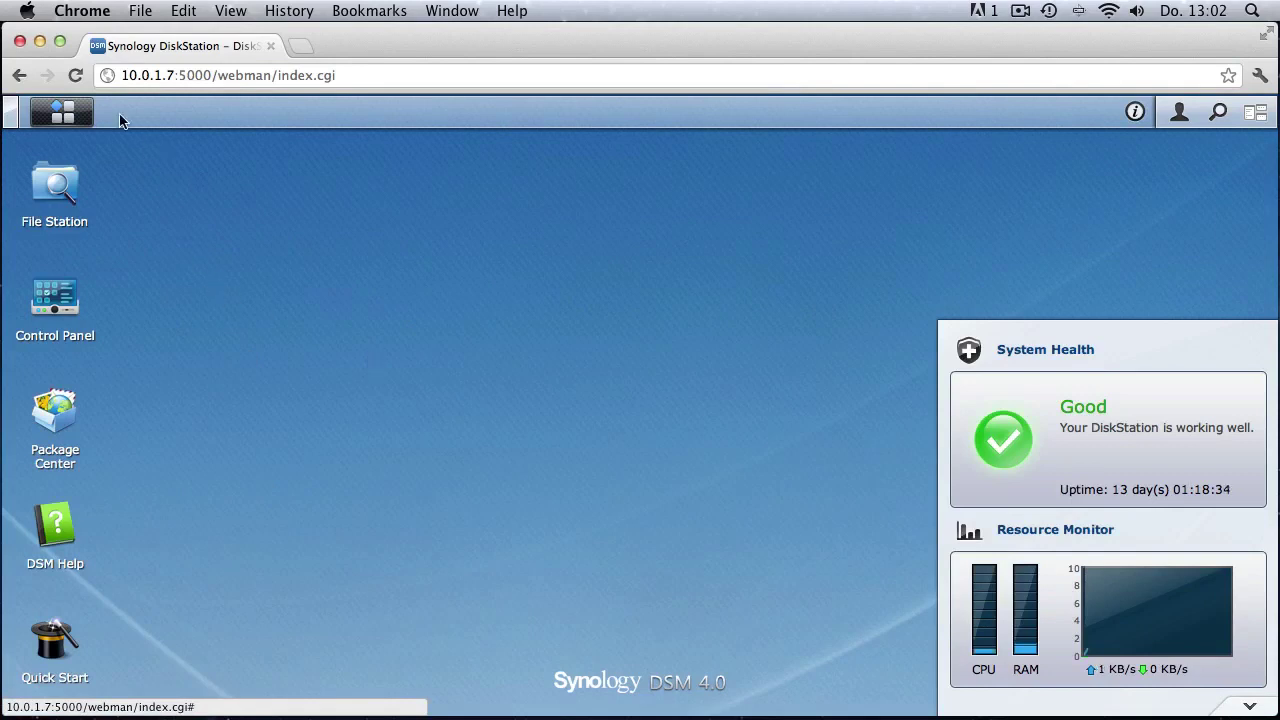
left_click(62, 112)
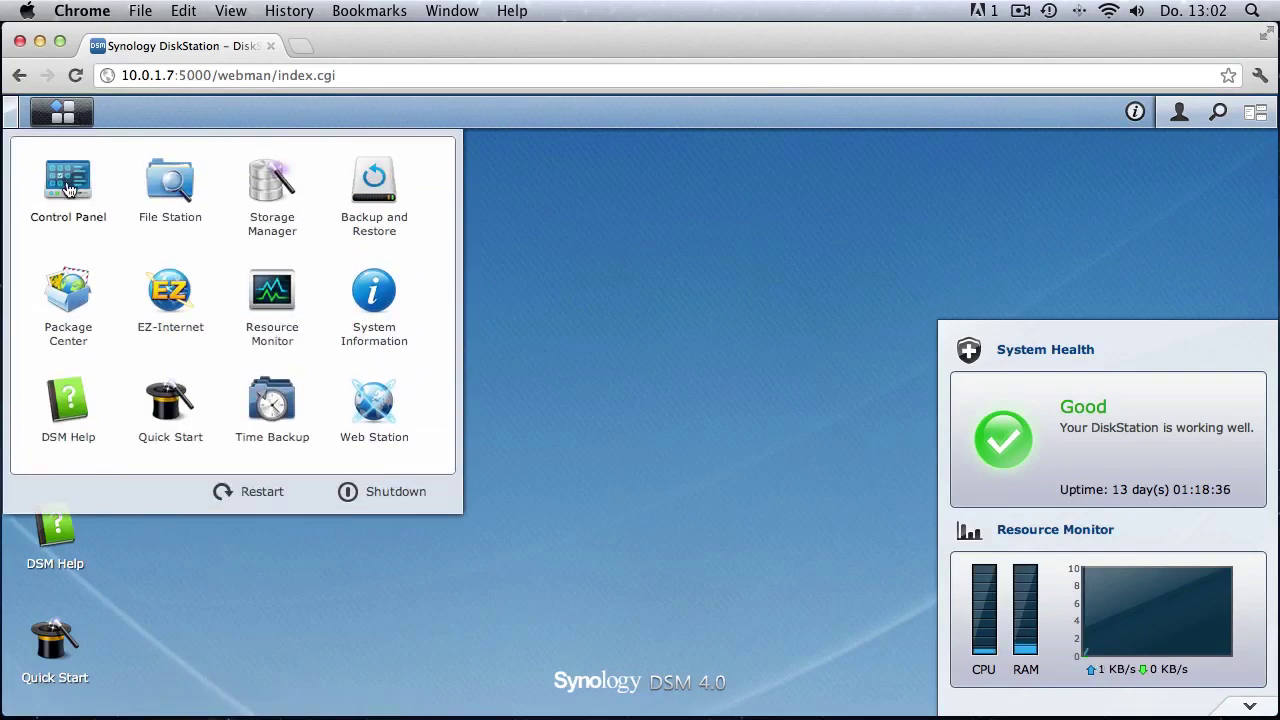
left_click(68, 190)
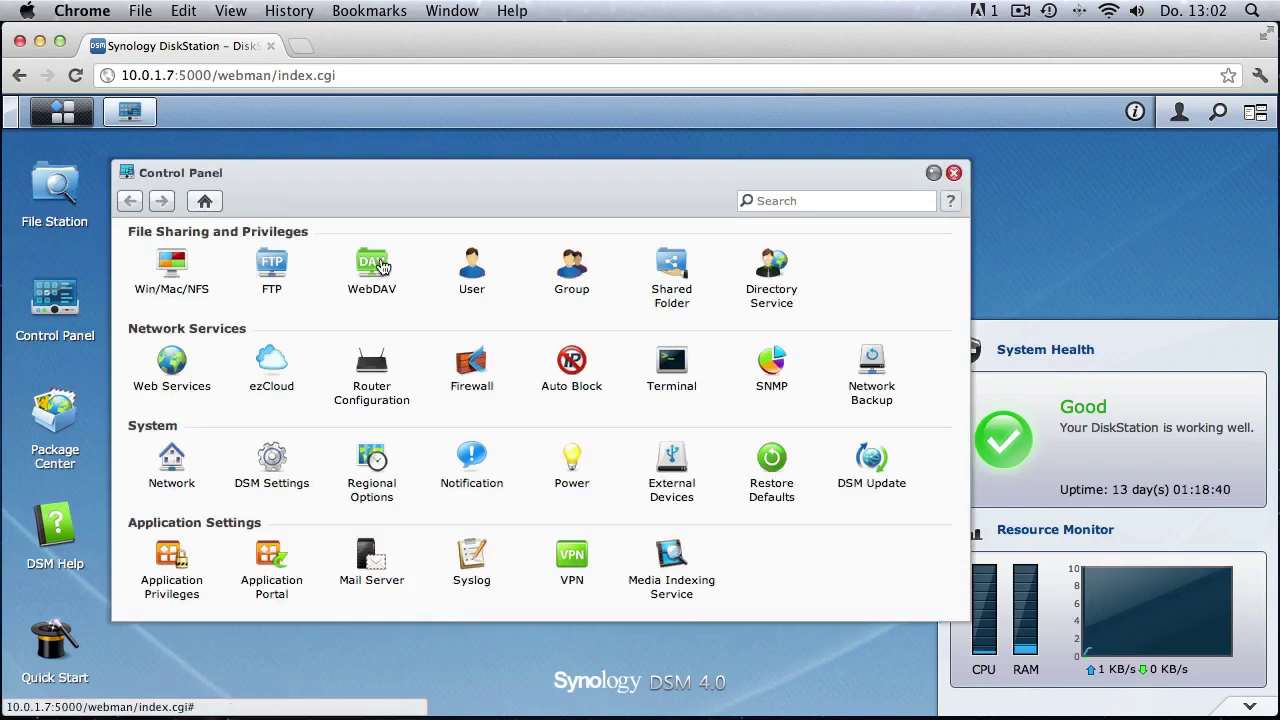
left_click(470, 270)
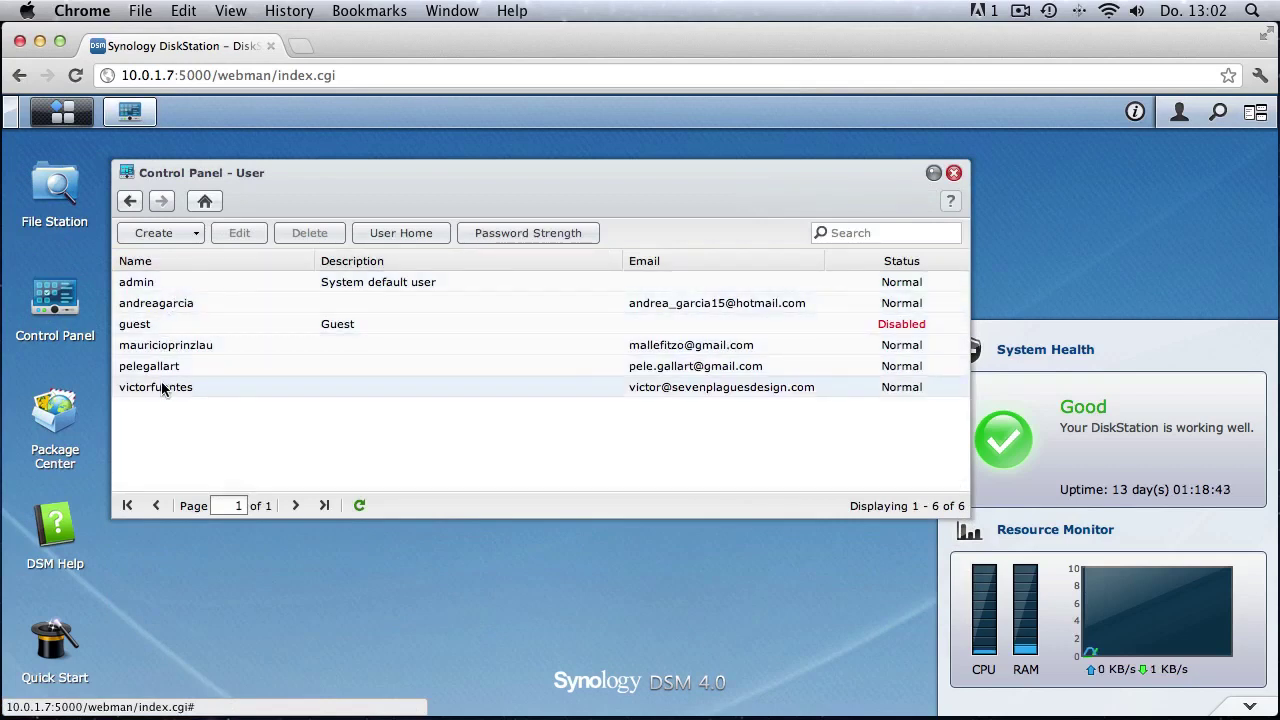
scroll(158, 343, "right", 1)
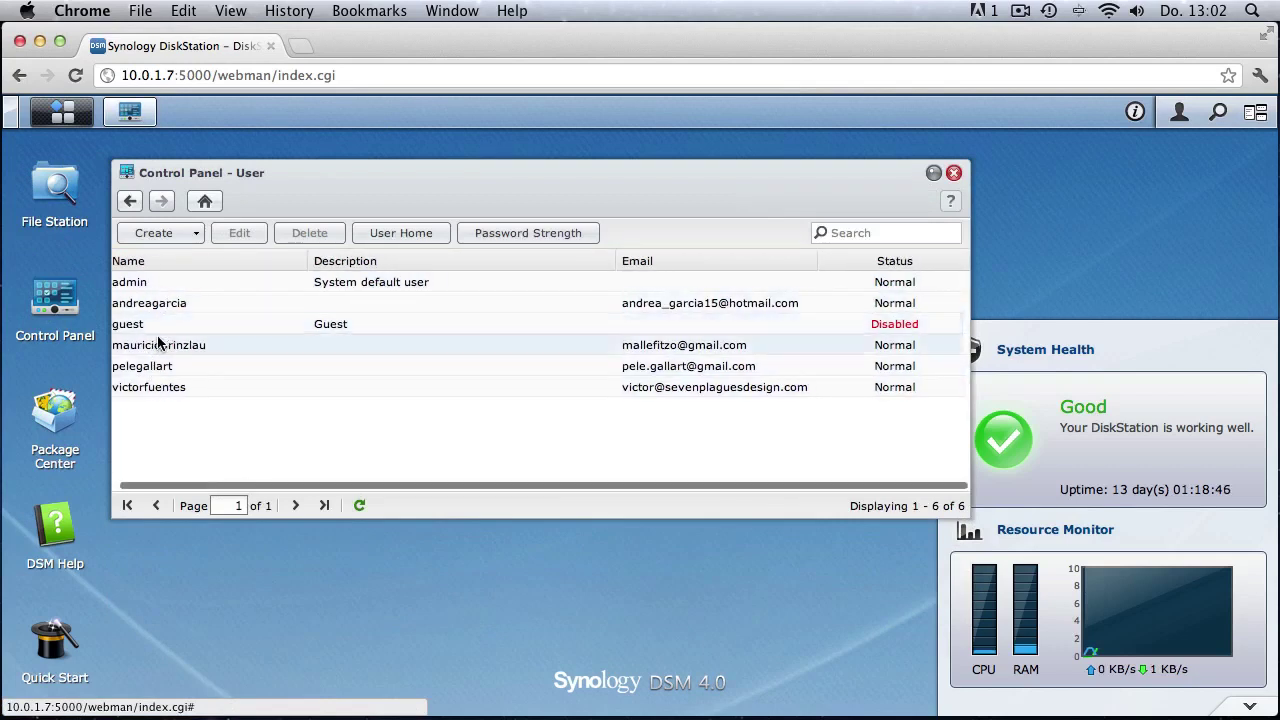
left_click(158, 343)
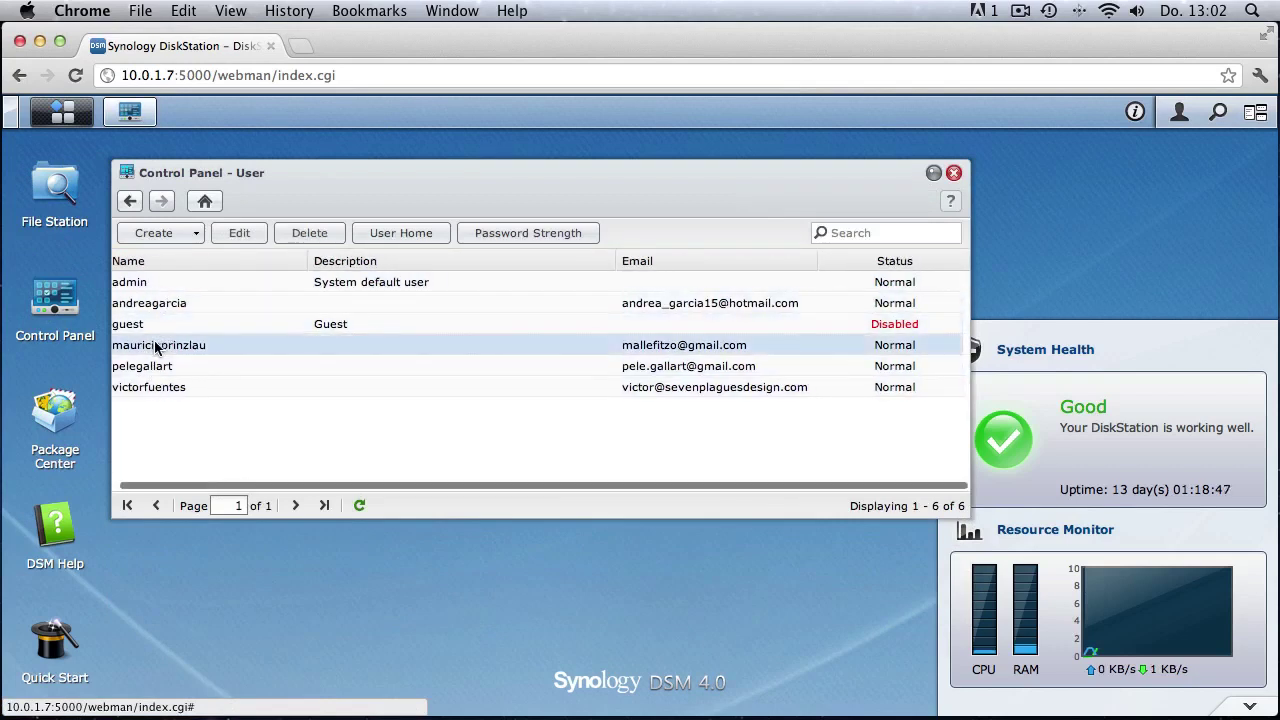
left_click(240, 233)
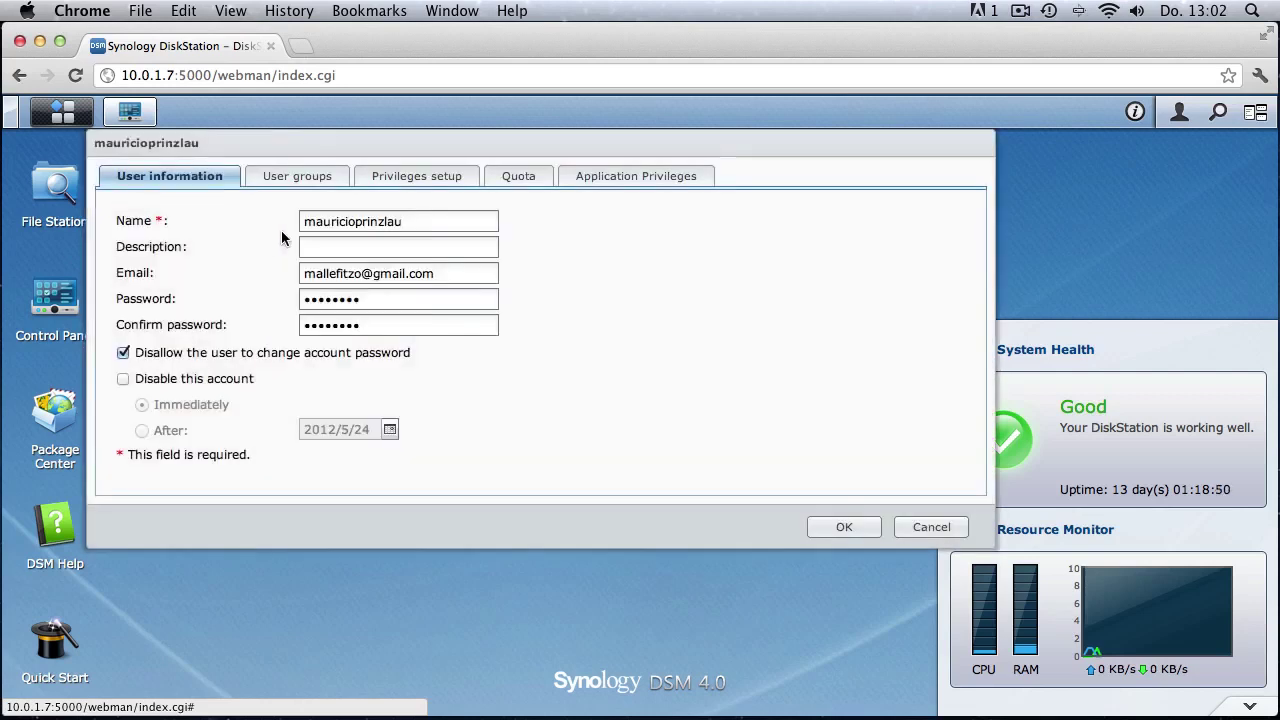
Review the user's shared-folder privileges, including backup, then cancel and close the Control Panel.
left_click(396, 182)
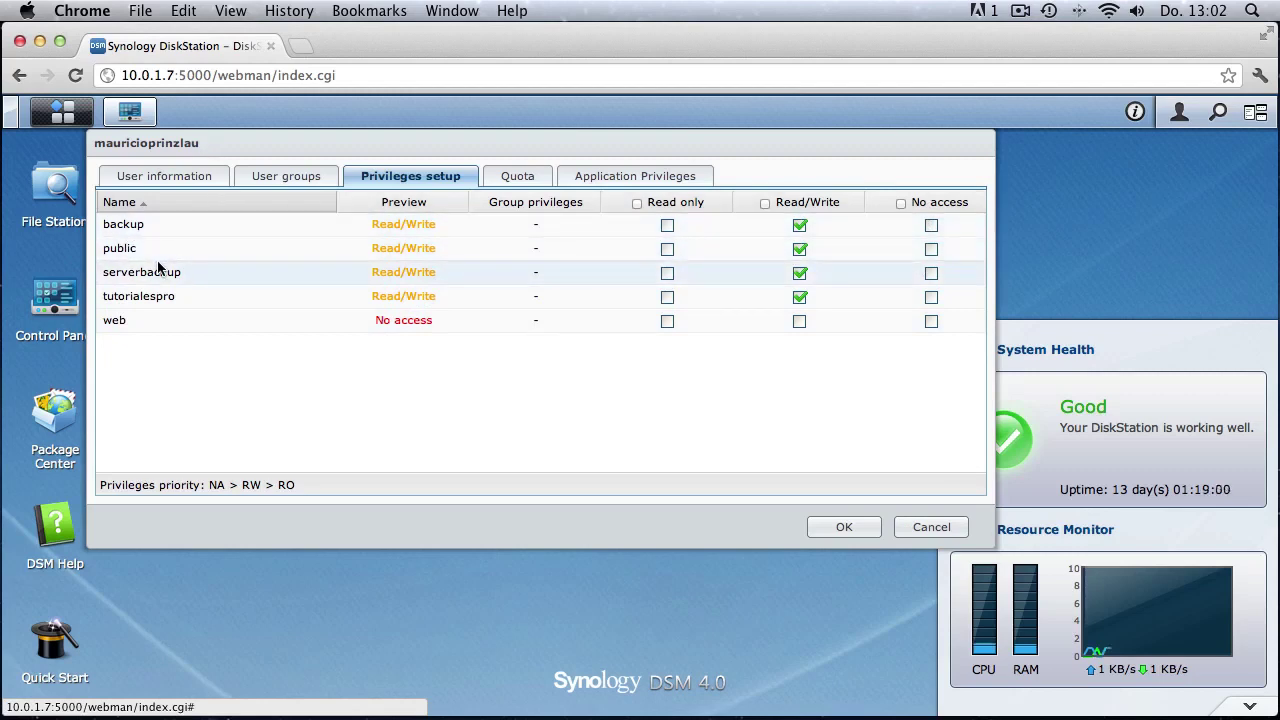
left_click(177, 229)
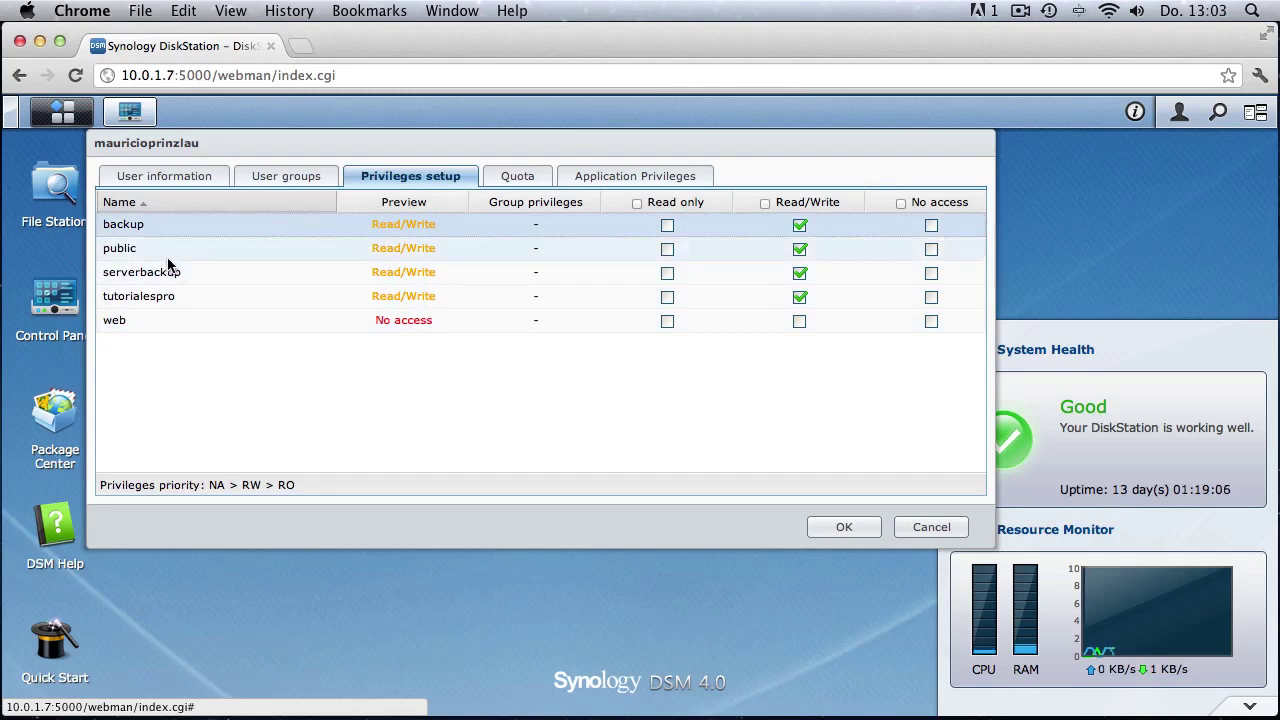
left_click(926, 530)
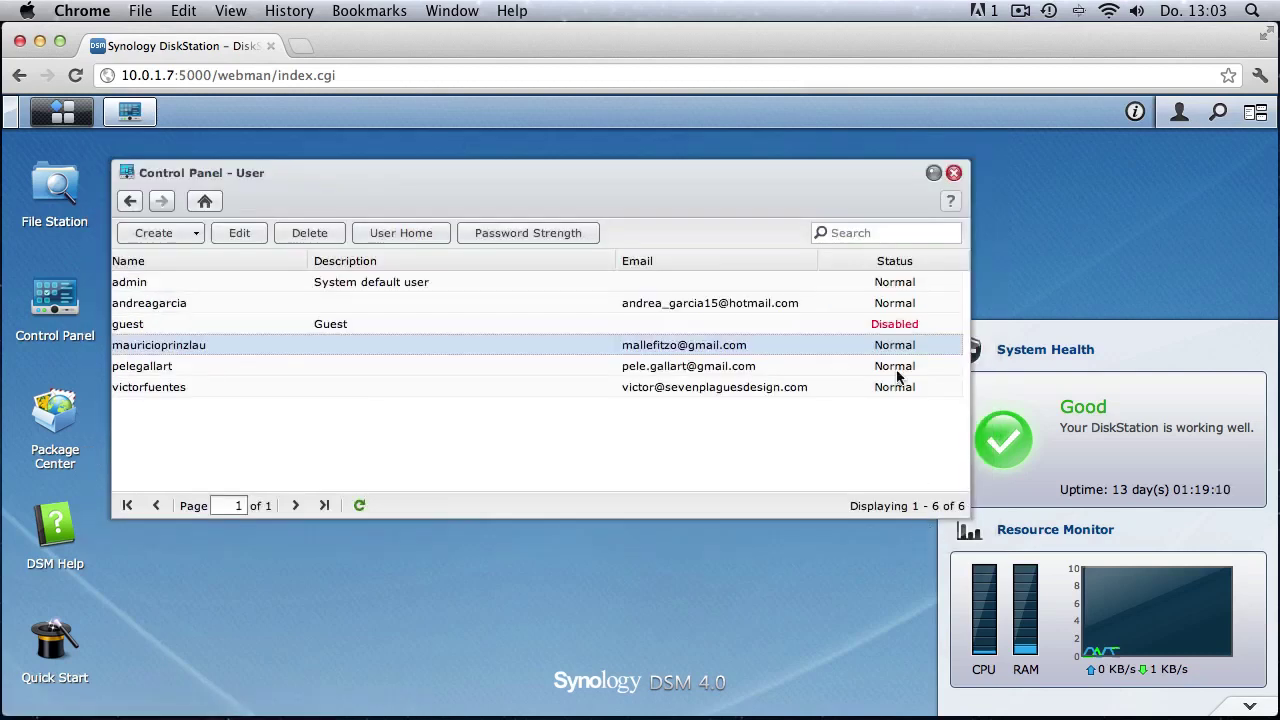
left_click(955, 174)
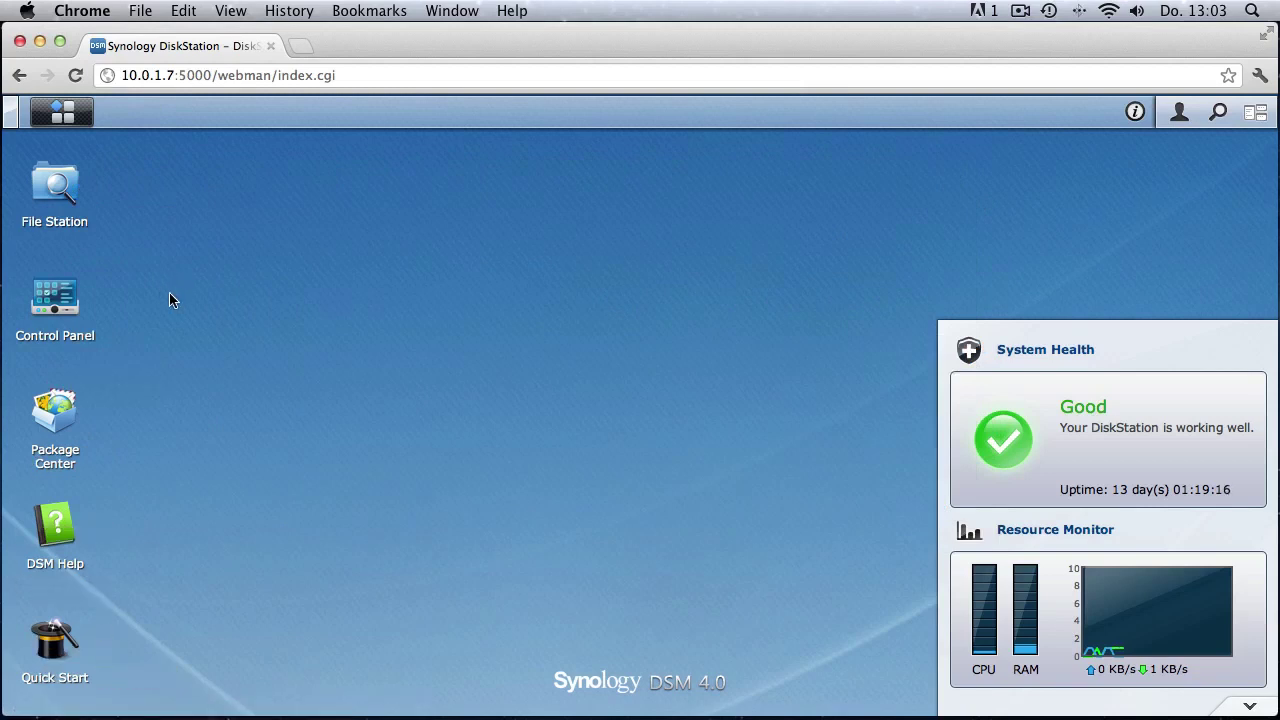
Use Finder's Connect to Server to connect to afp://10.0.1.7.
mouse_move(110, 705)
left_click(103, 680)
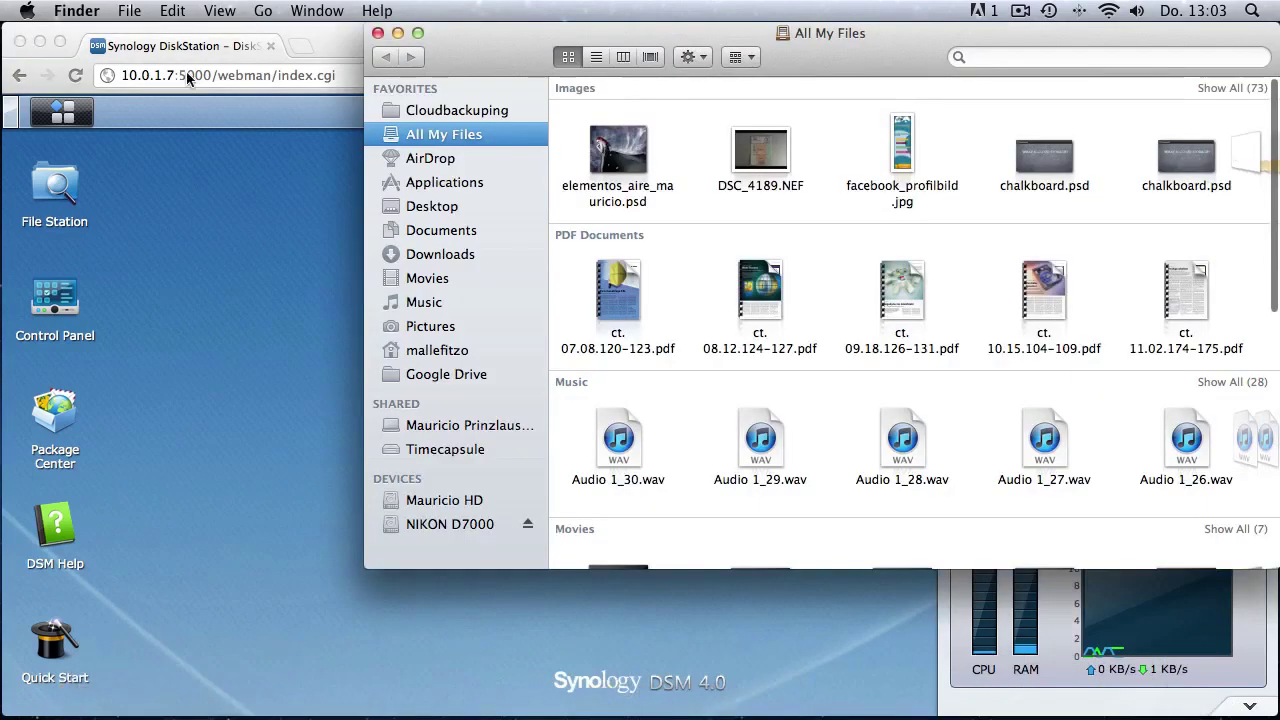
left_click(186, 106)
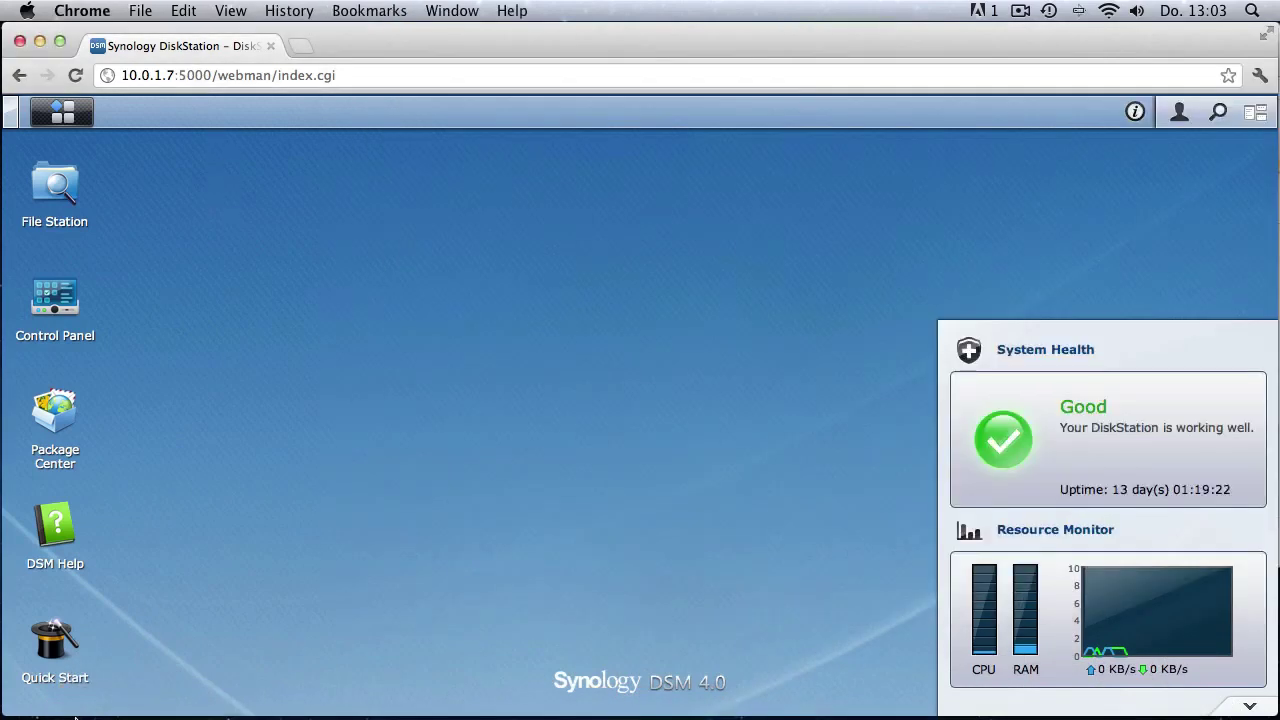
mouse_move(75, 716)
left_click(100, 678)
left_click(219, 10)
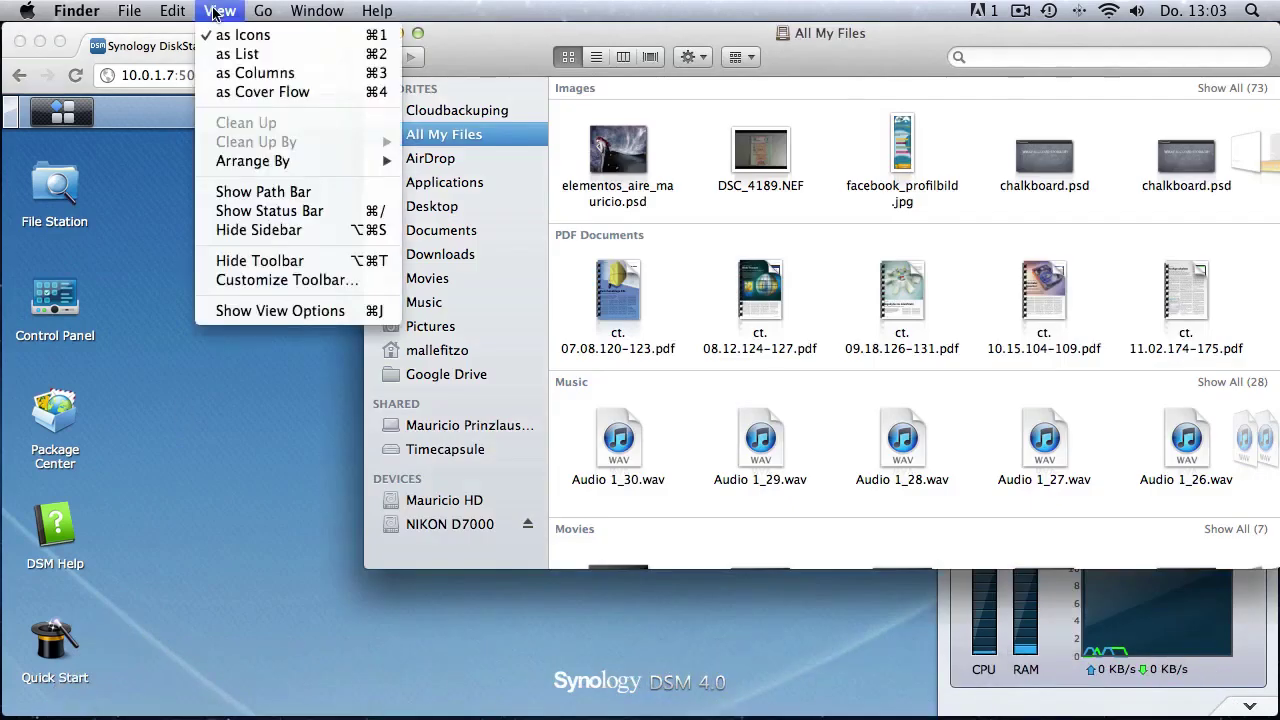
mouse_move(260, 11)
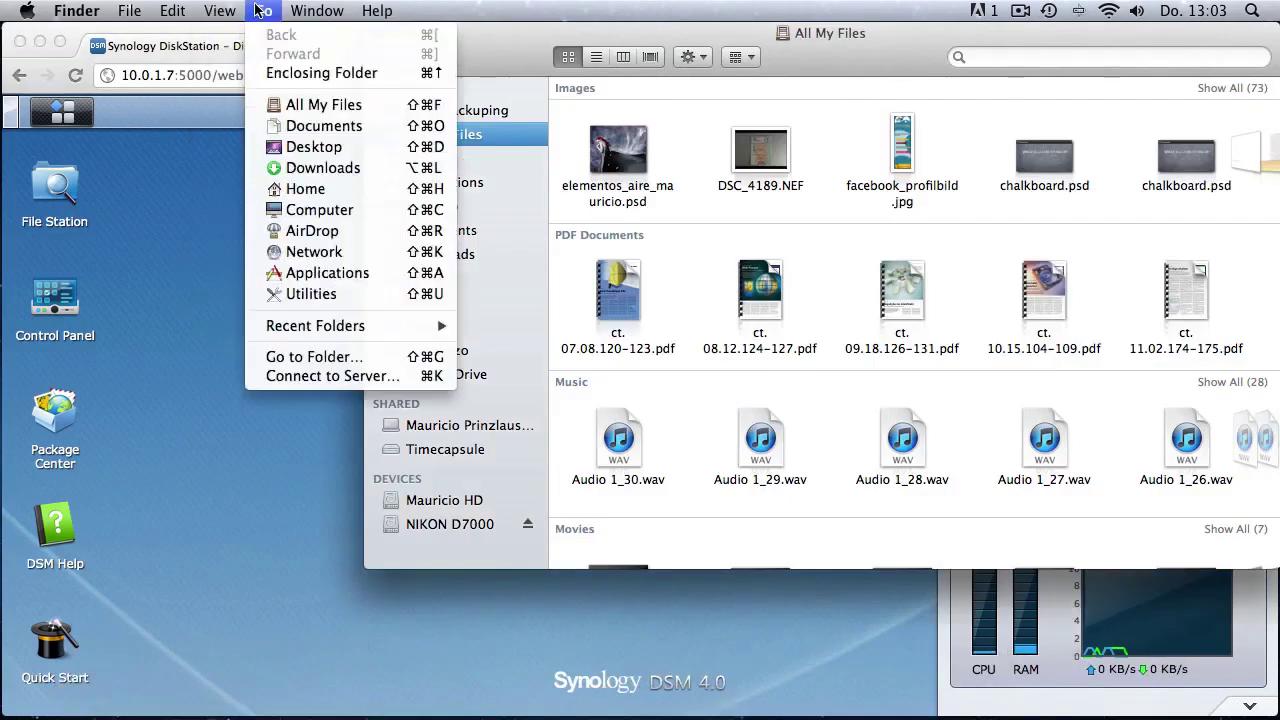
left_click(302, 376)
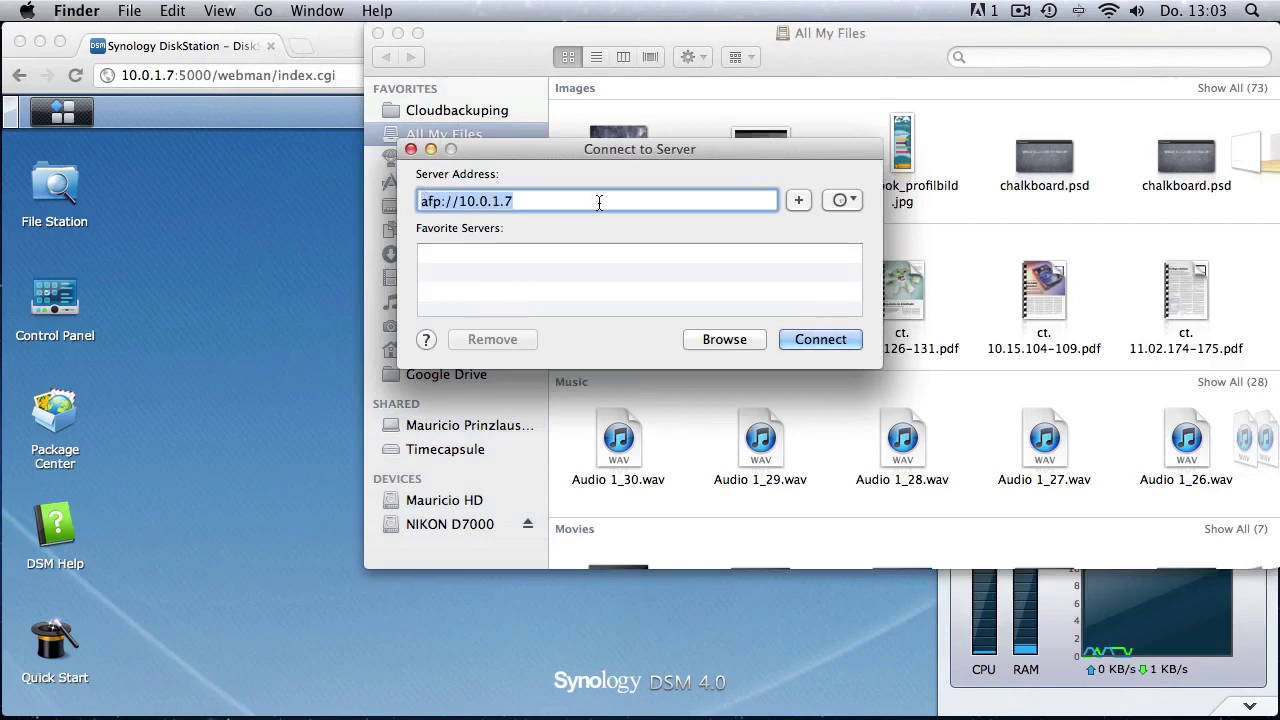
left_click(808, 338)
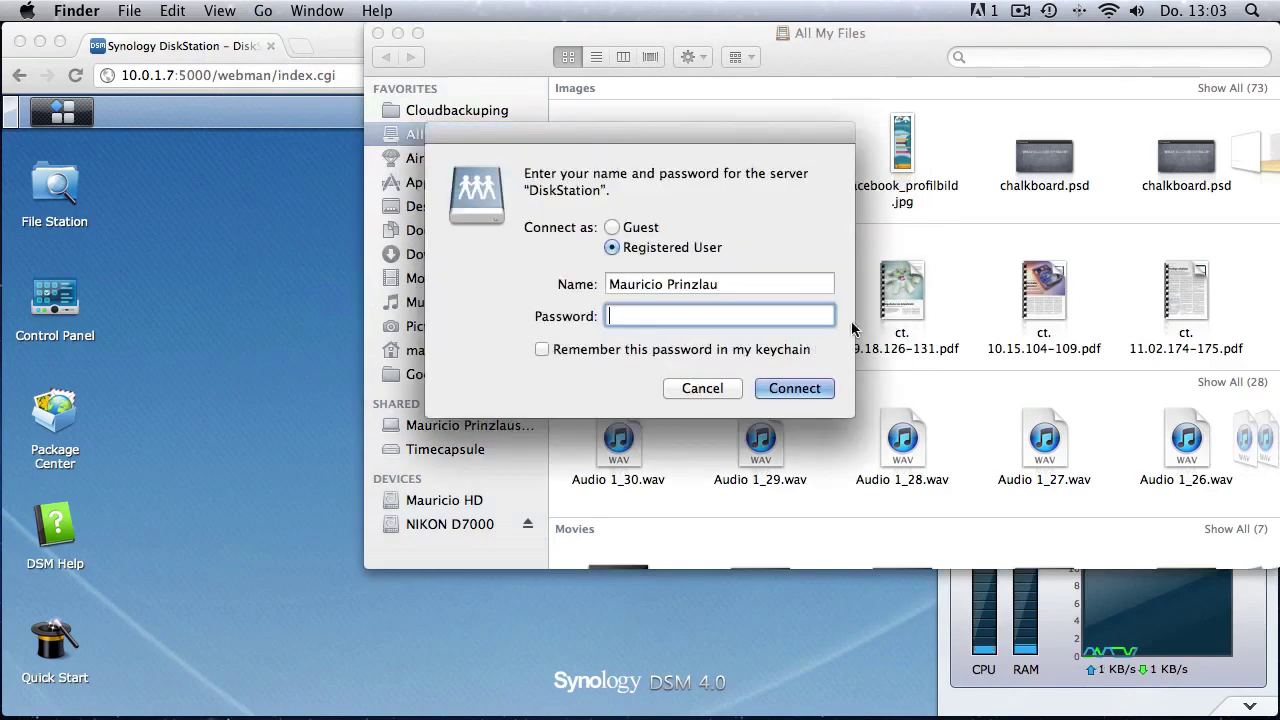
Log in as admin with the password, mount the backup volume, and close All My Files.
triple_click(731, 283)
type("admin")
key("Tab")
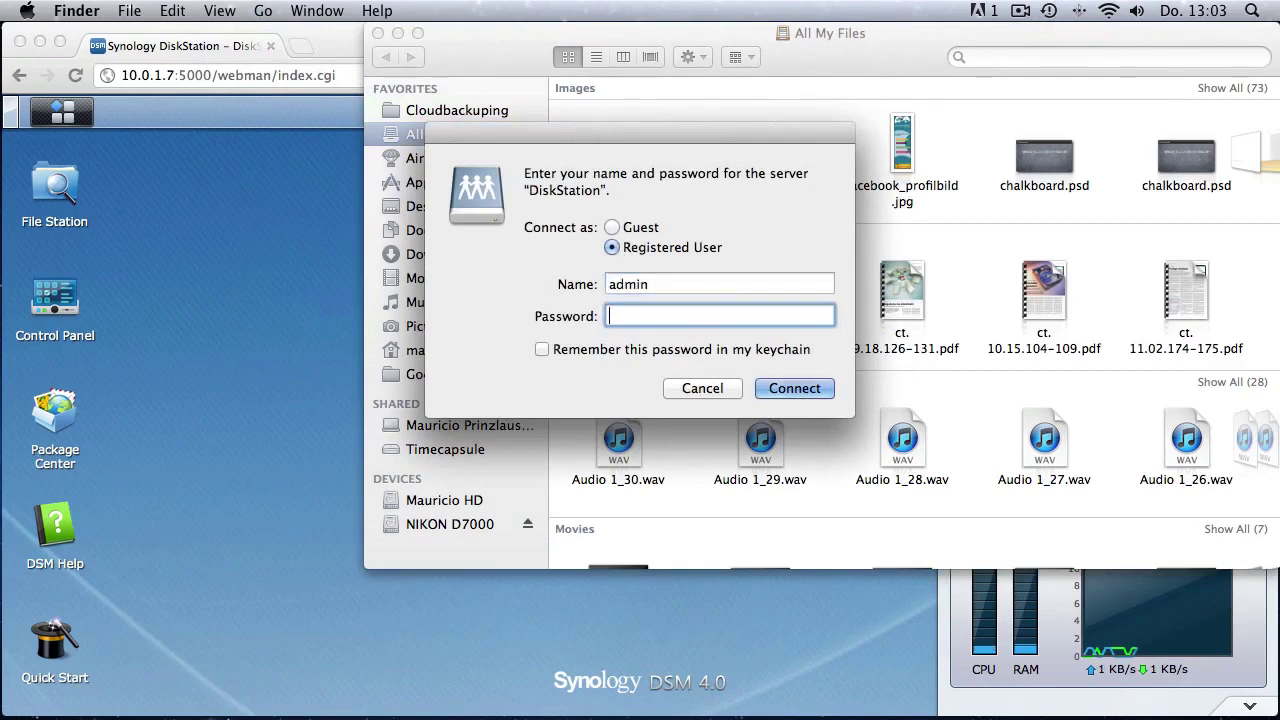
type("************")
left_click(797, 388)
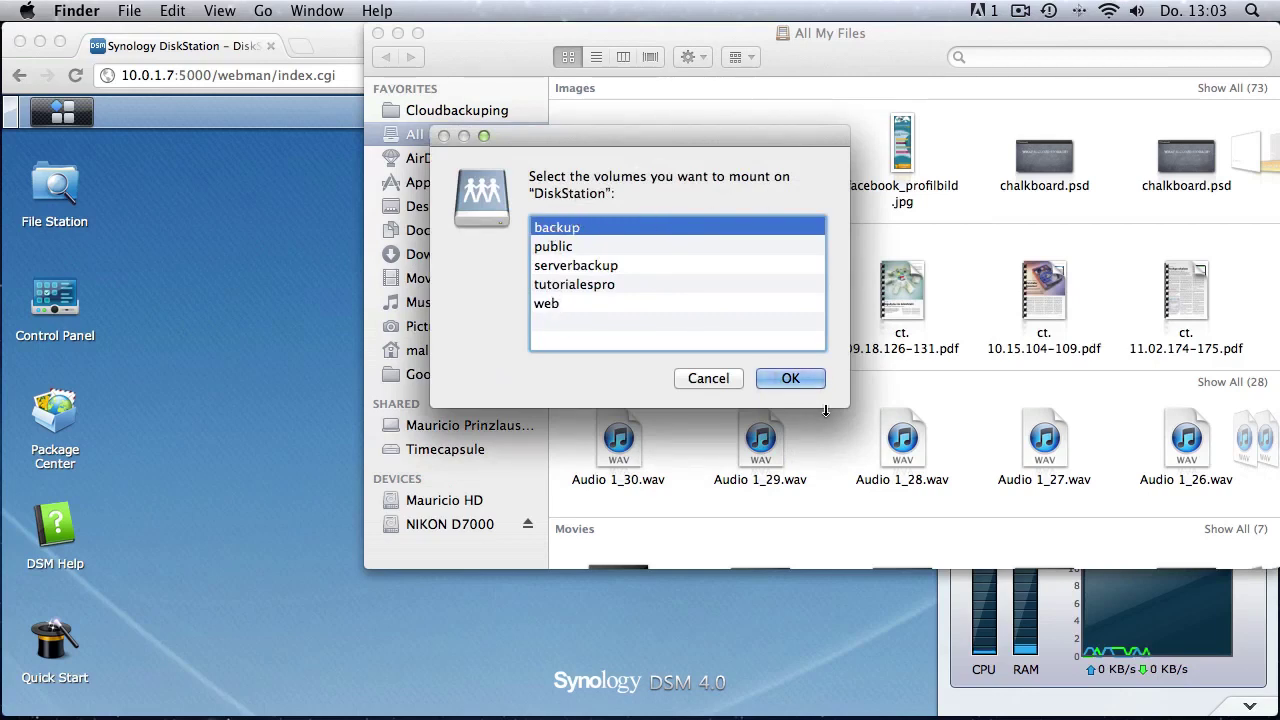
left_click(788, 378)
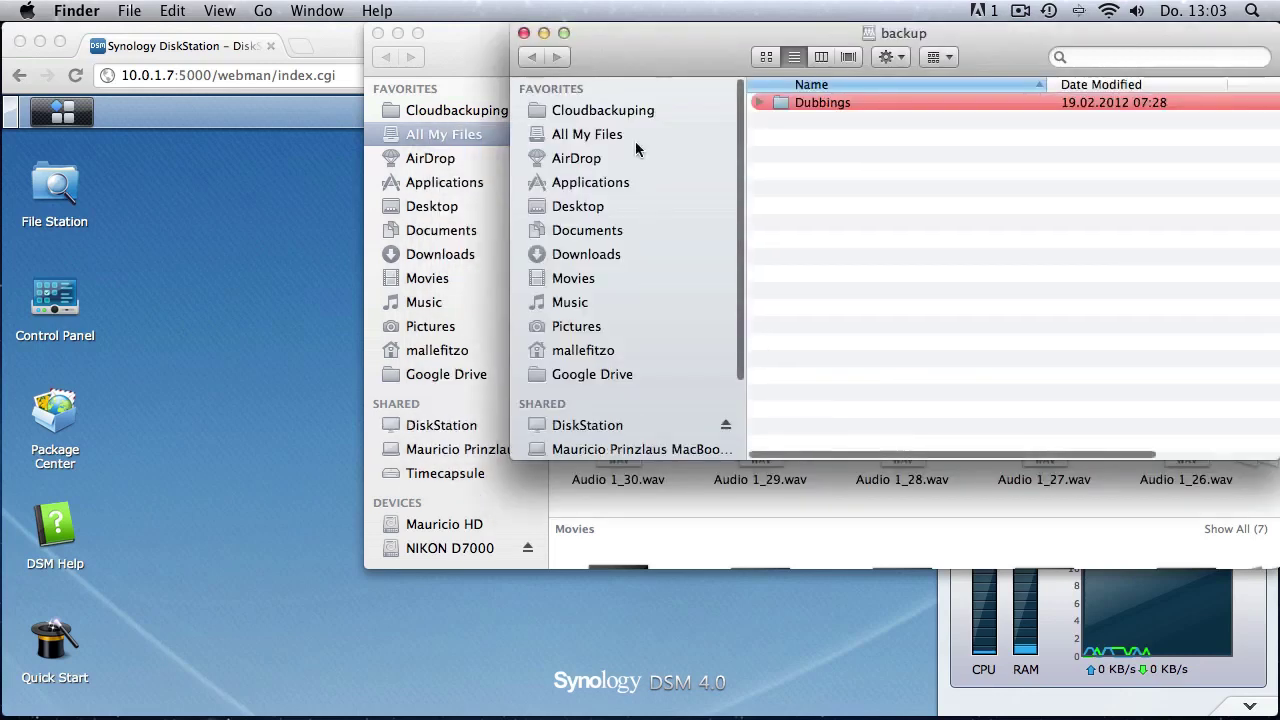
left_click_drag(648, 43, 440, 92)
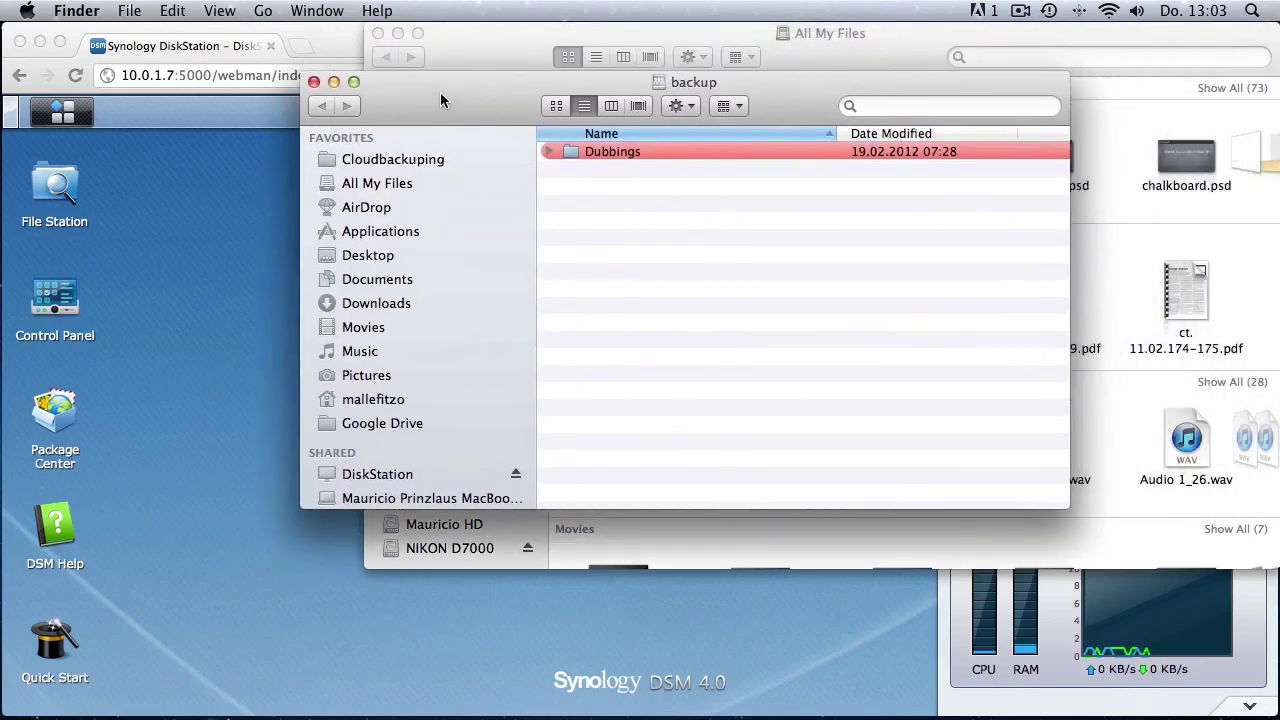
left_click(378, 33)
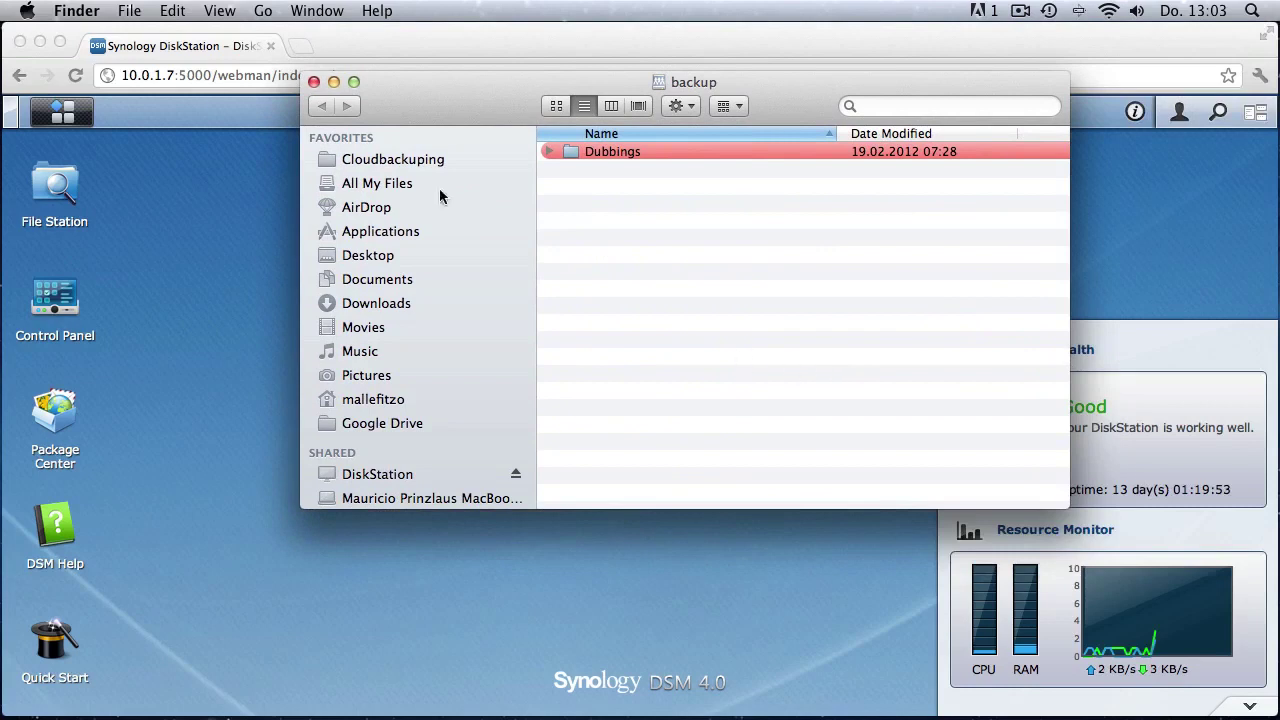
Inspect the Dubbings folder's contents and size info, leaving it collapsed in the backup window.
left_click(40, 41)
left_click_drag(448, 97, 429, 106)
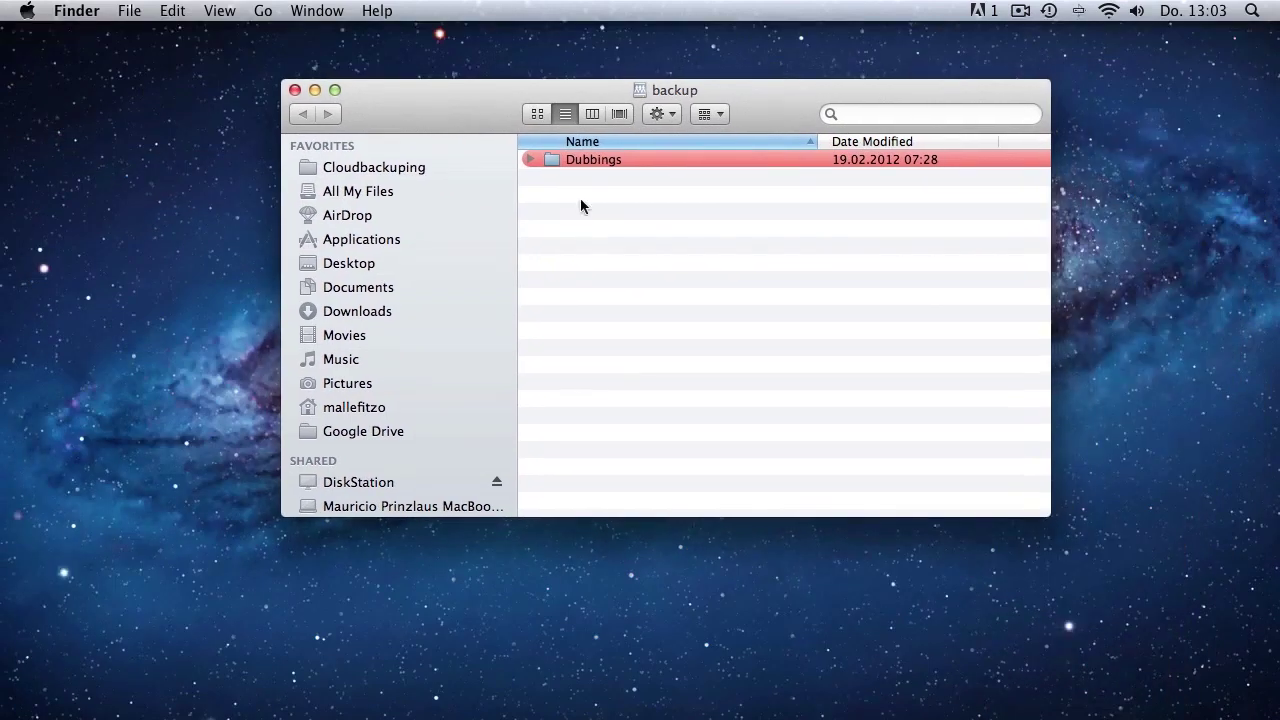
left_click(529, 160)
left_click(530, 160)
right_click(584, 162)
left_click(626, 229)
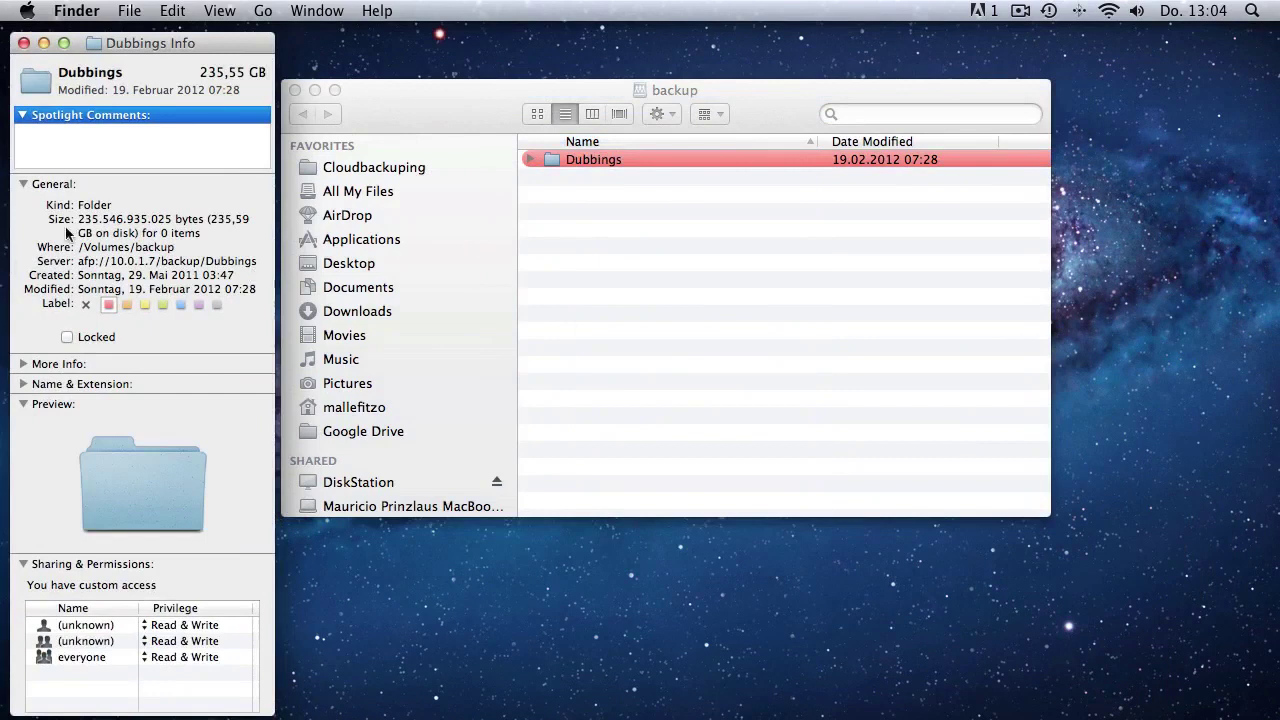
left_click_drag(78, 218, 117, 218)
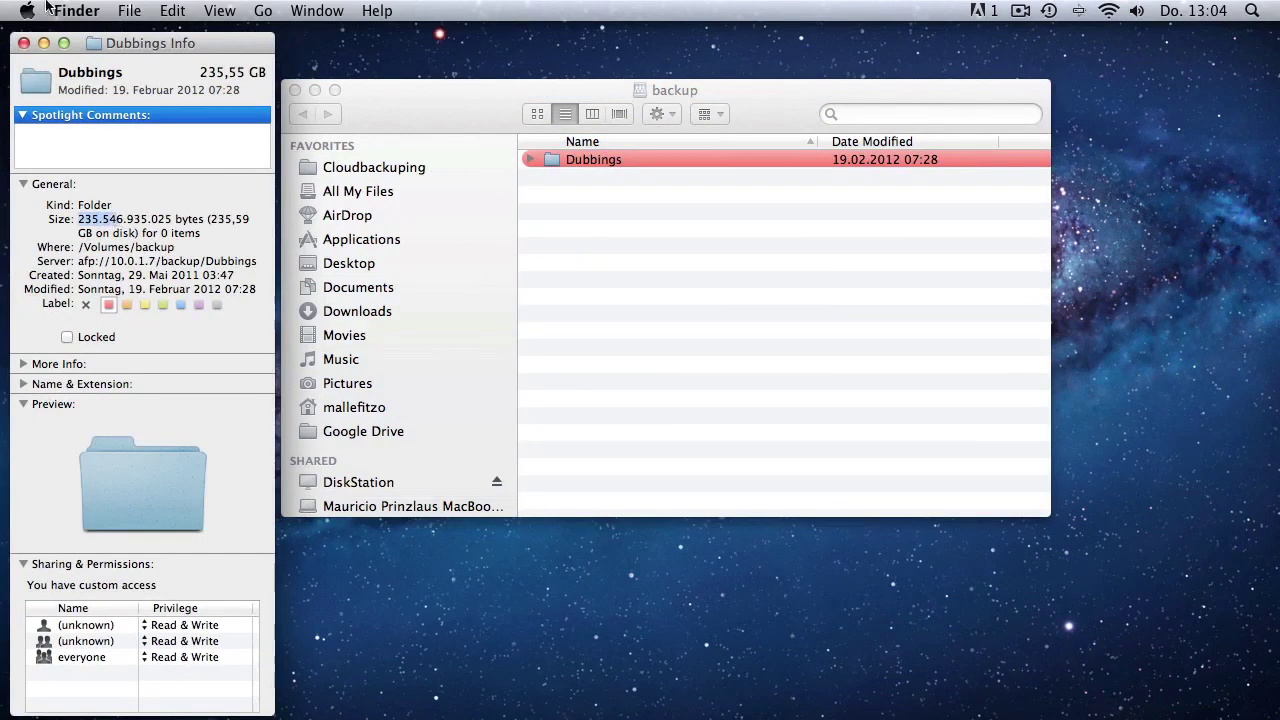
left_click(23, 43)
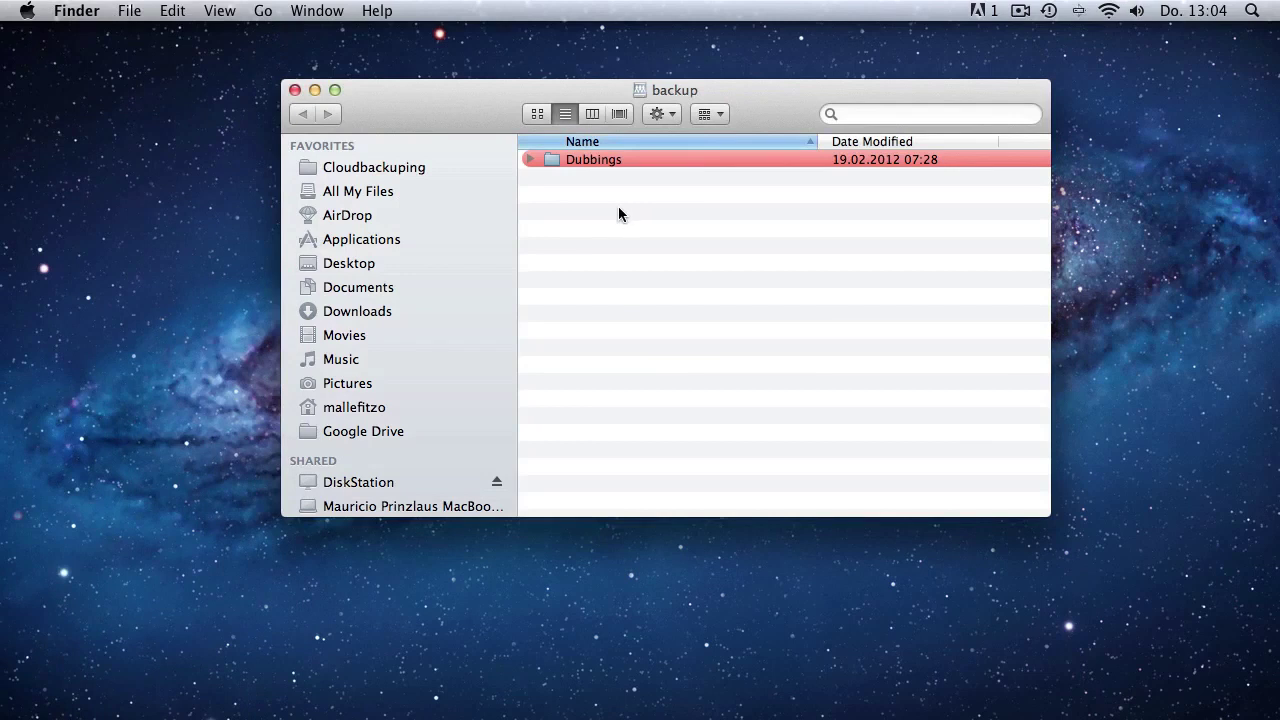
left_click(527, 159)
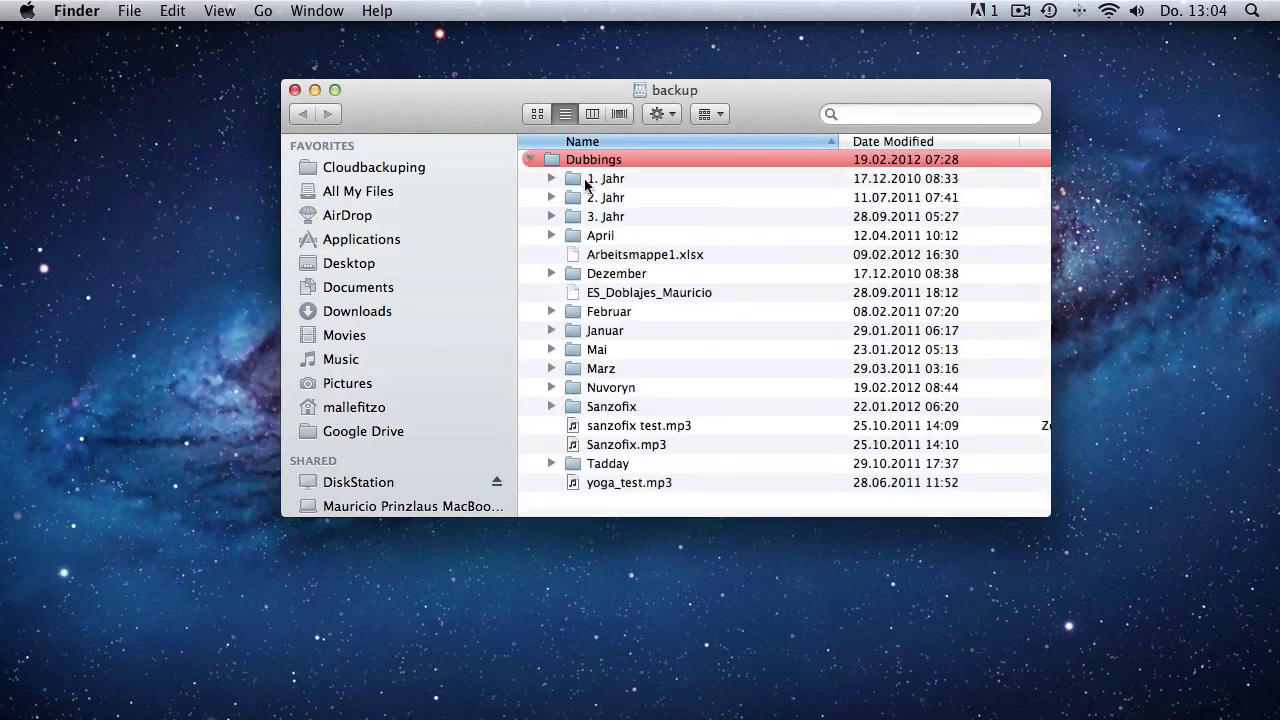
left_click(531, 160)
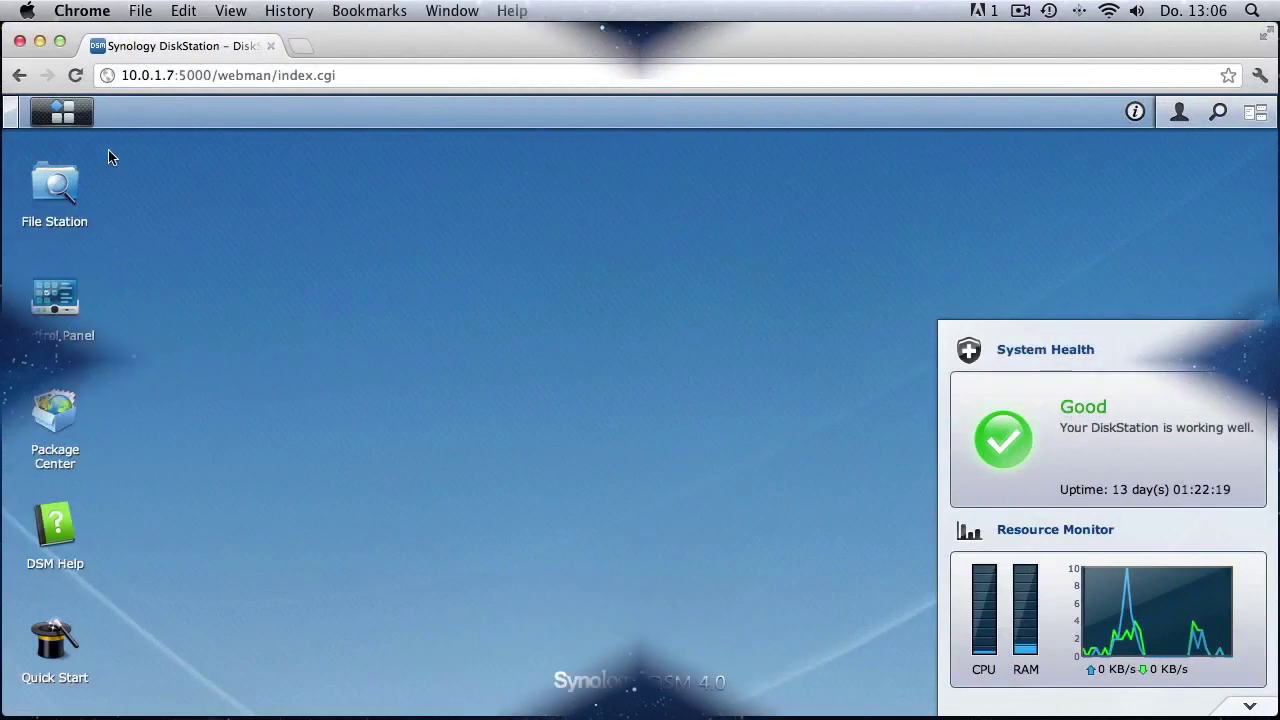
Start the user creation wizard from Control Panel > User > Create.
left_click(62, 111)
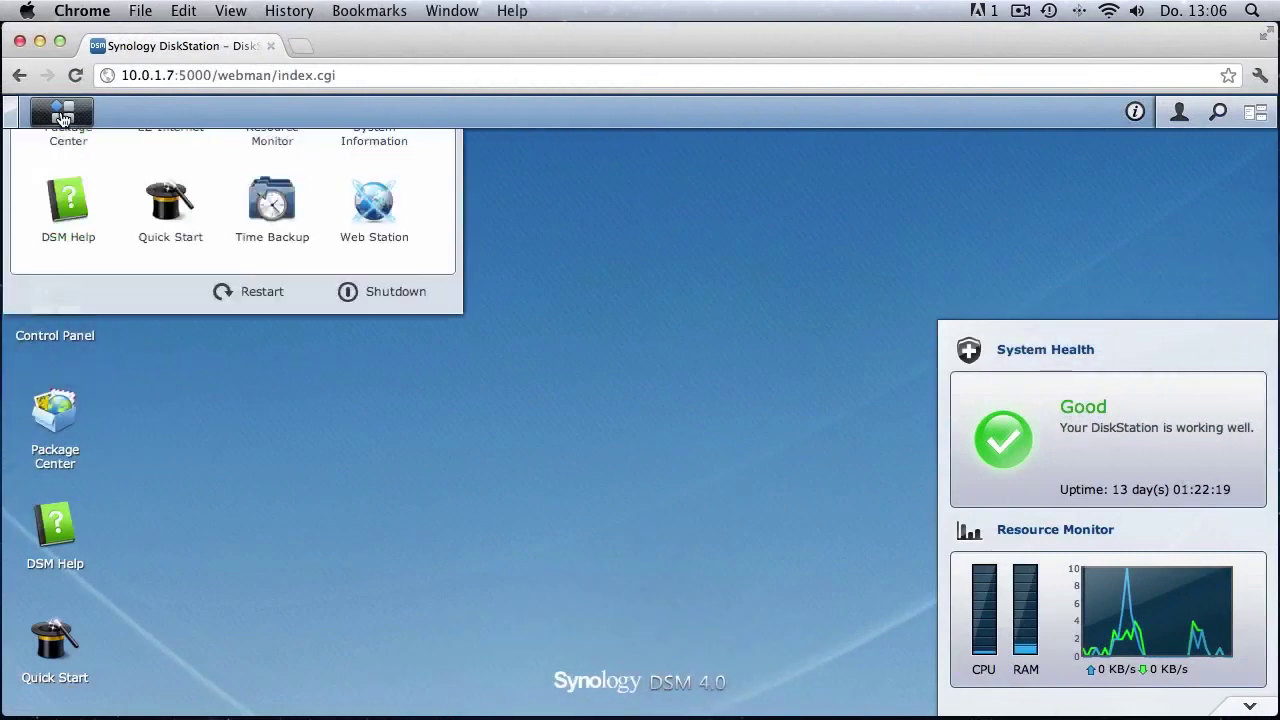
left_click(64, 177)
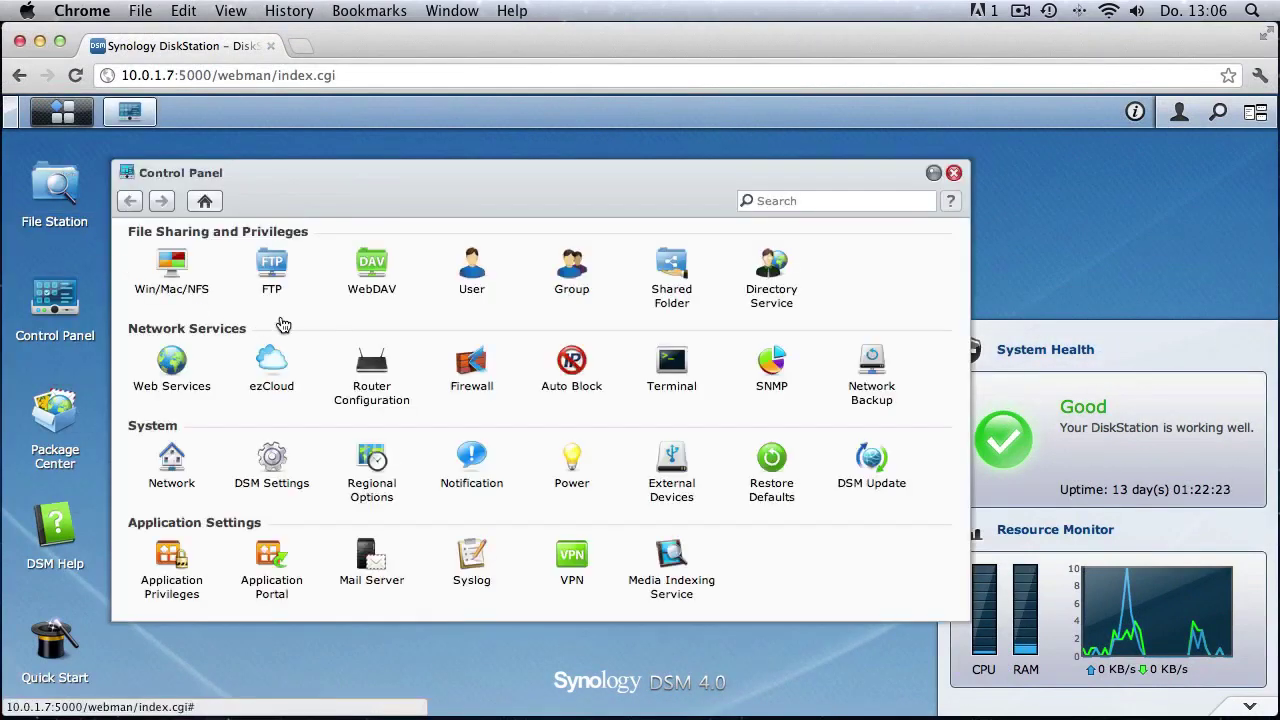
left_click(475, 273)
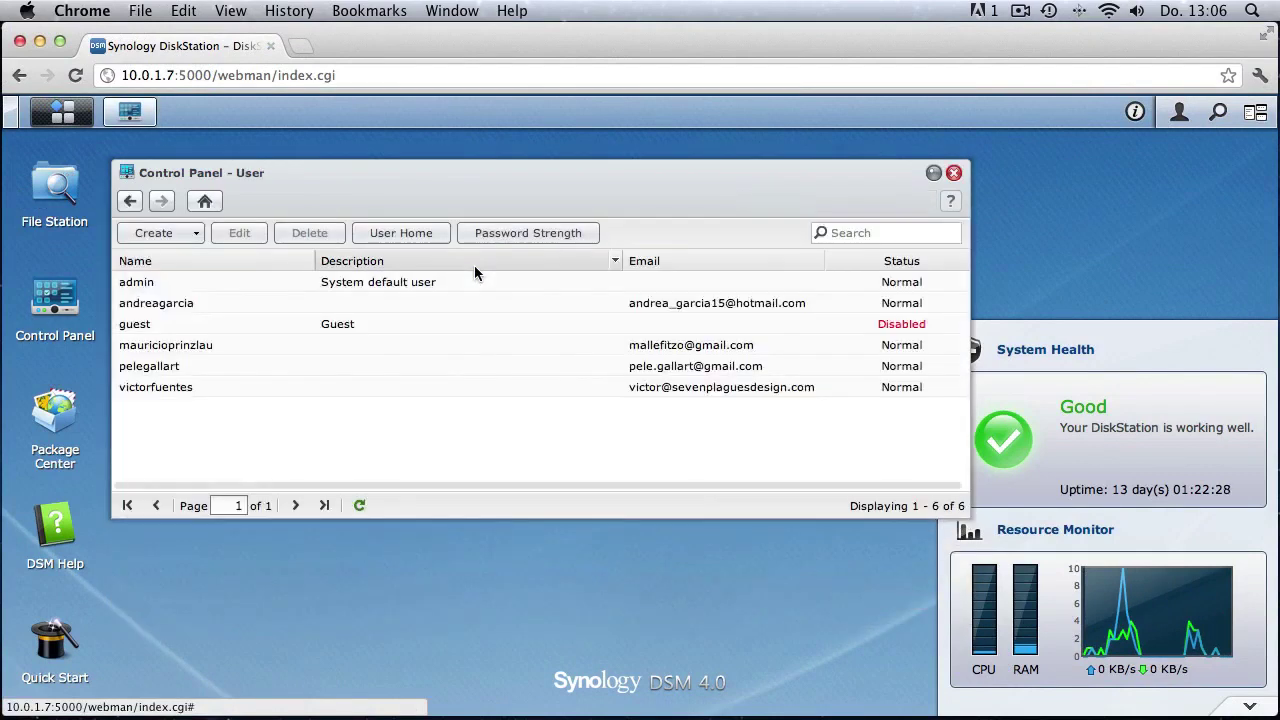
left_click(197, 234)
left_click(181, 259)
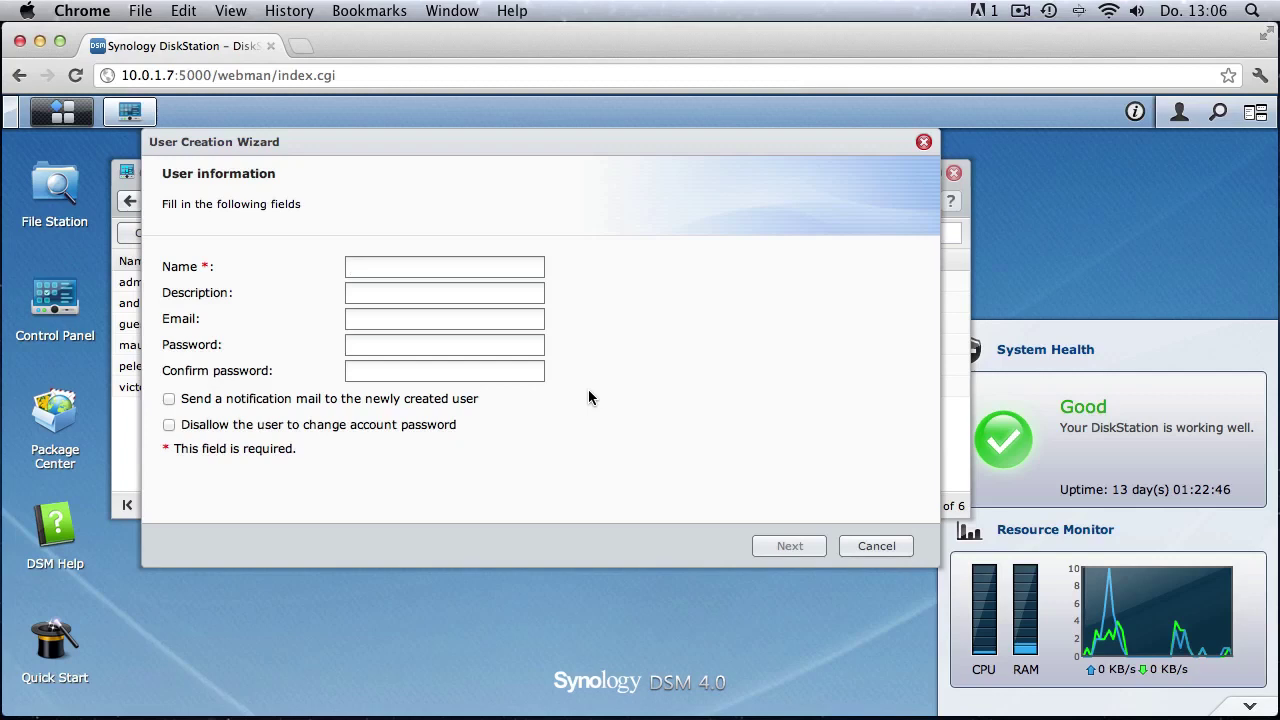
Enter name 'parents', the user's e-mail and password, enable notification mail, disallow password changes.
type("rents")
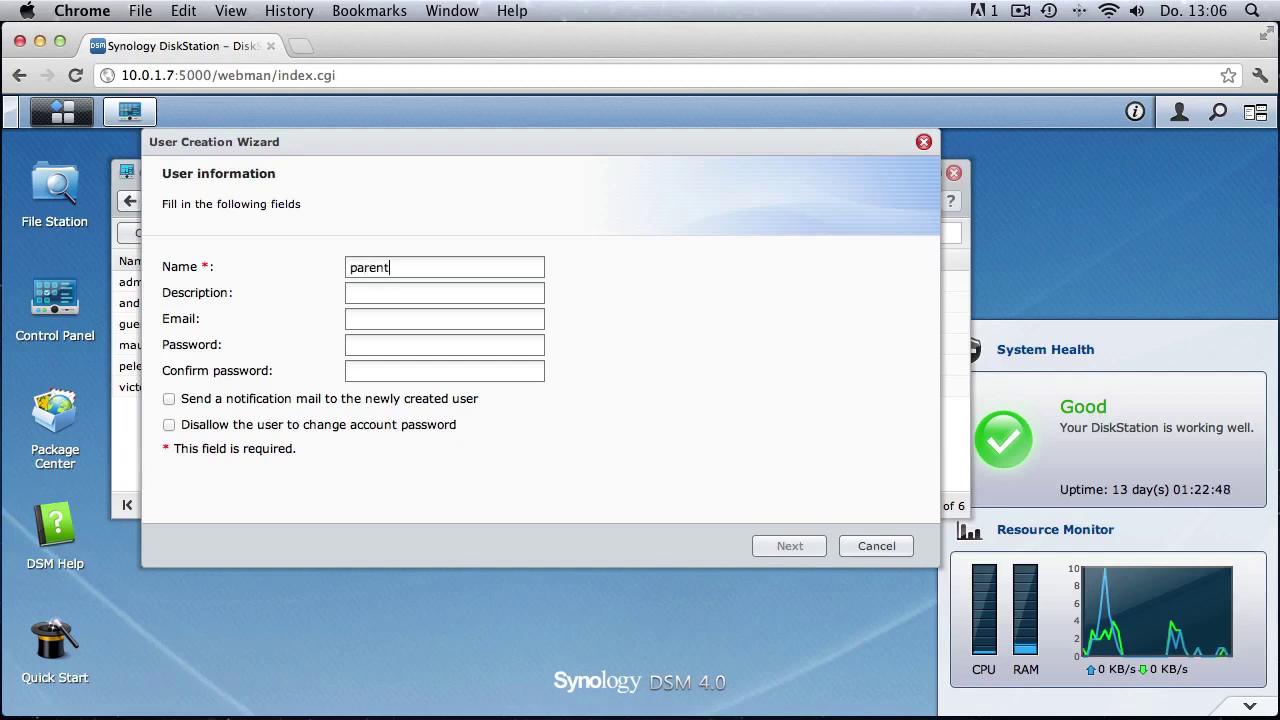
left_click(501, 326)
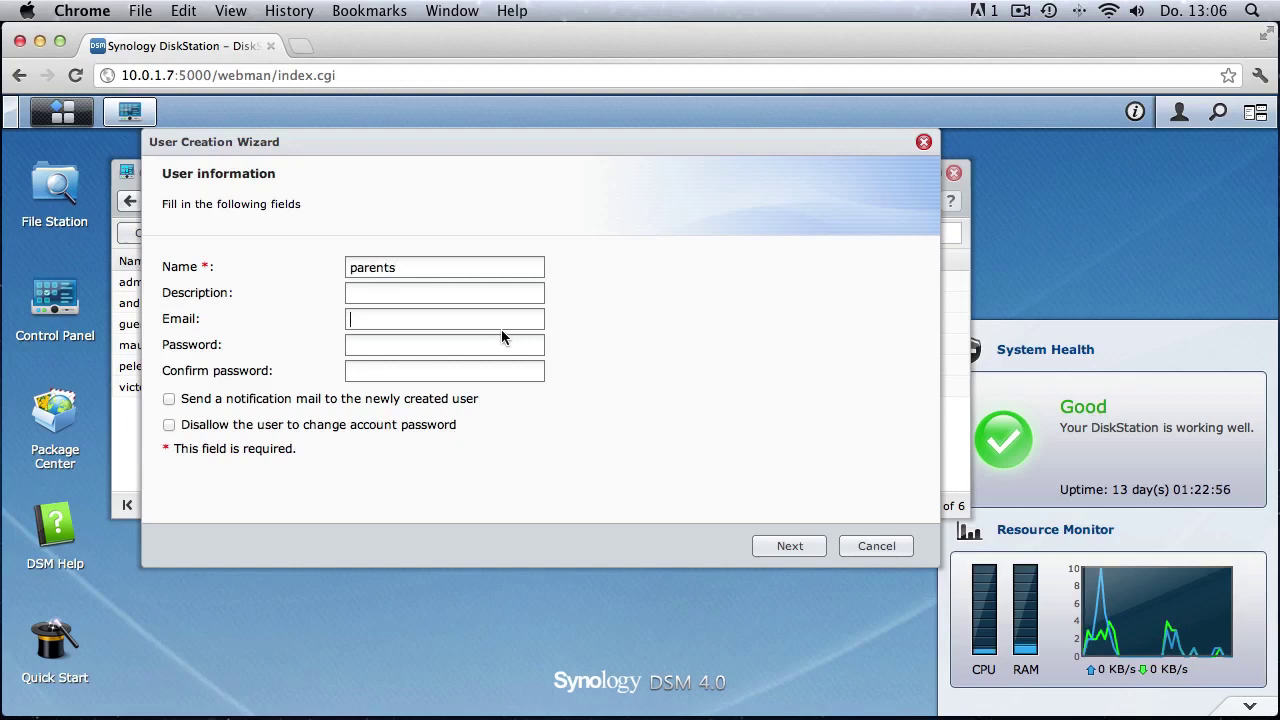
key("Tab")
type("*********")
key("Tab")
type("*********")
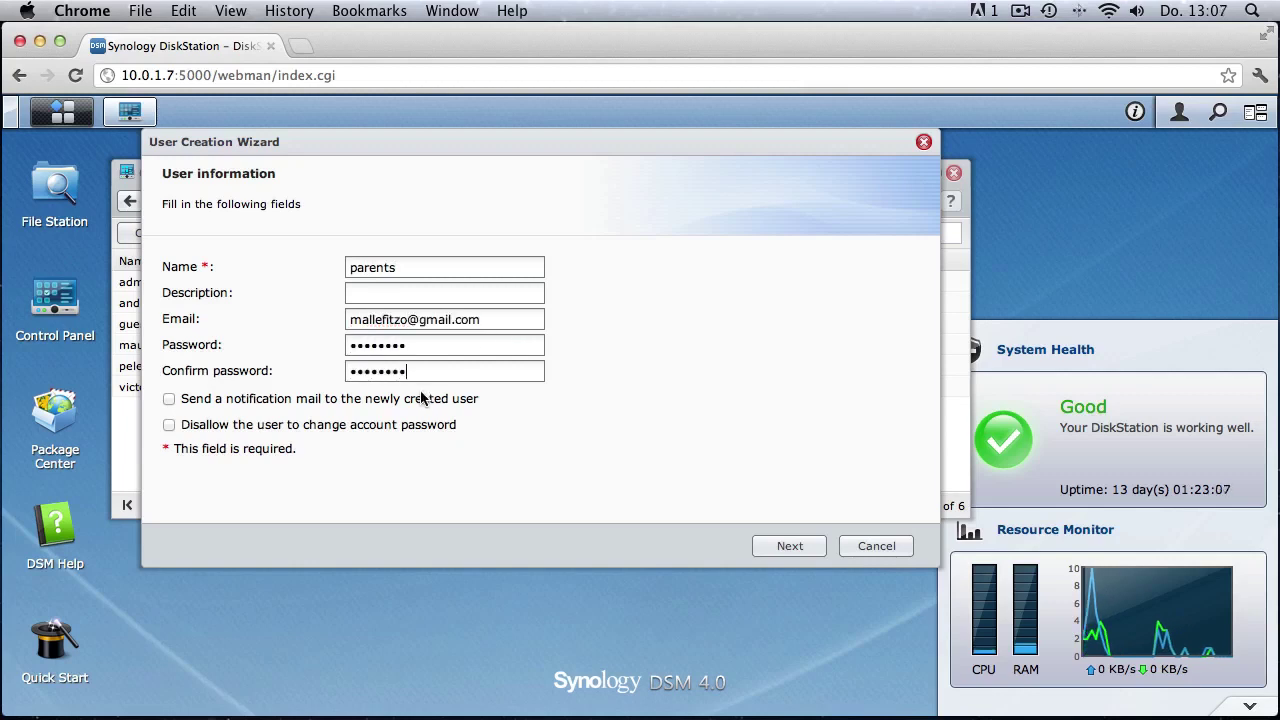
left_click(170, 399)
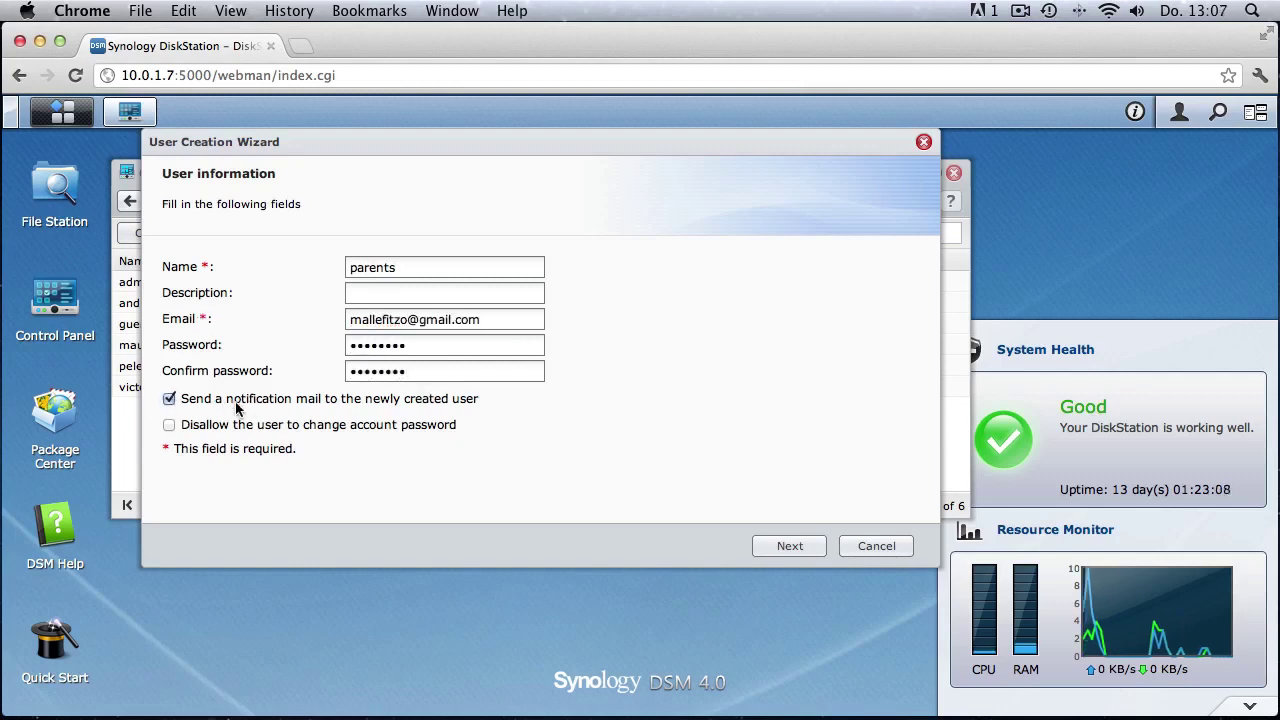
left_click(169, 425)
left_click(785, 548)
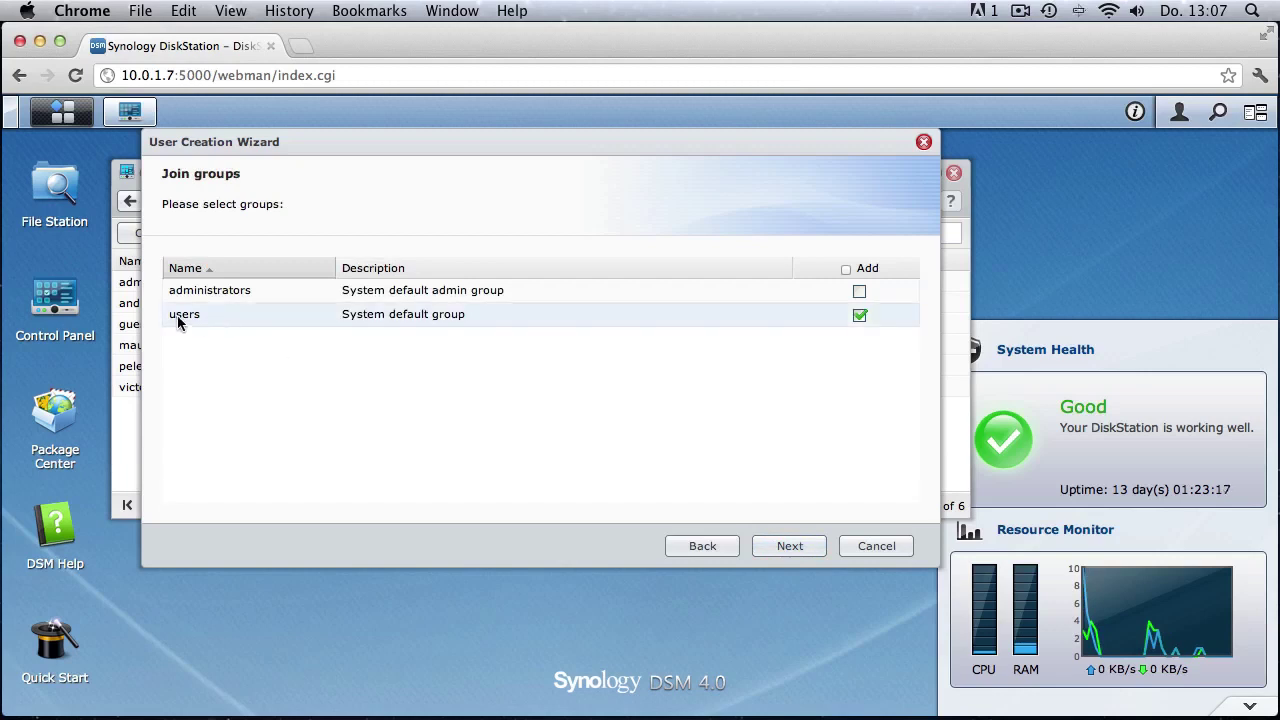
Grant Read/Write on web and No access on backup, public, serverbackup and tutorialespro.
left_click(789, 549)
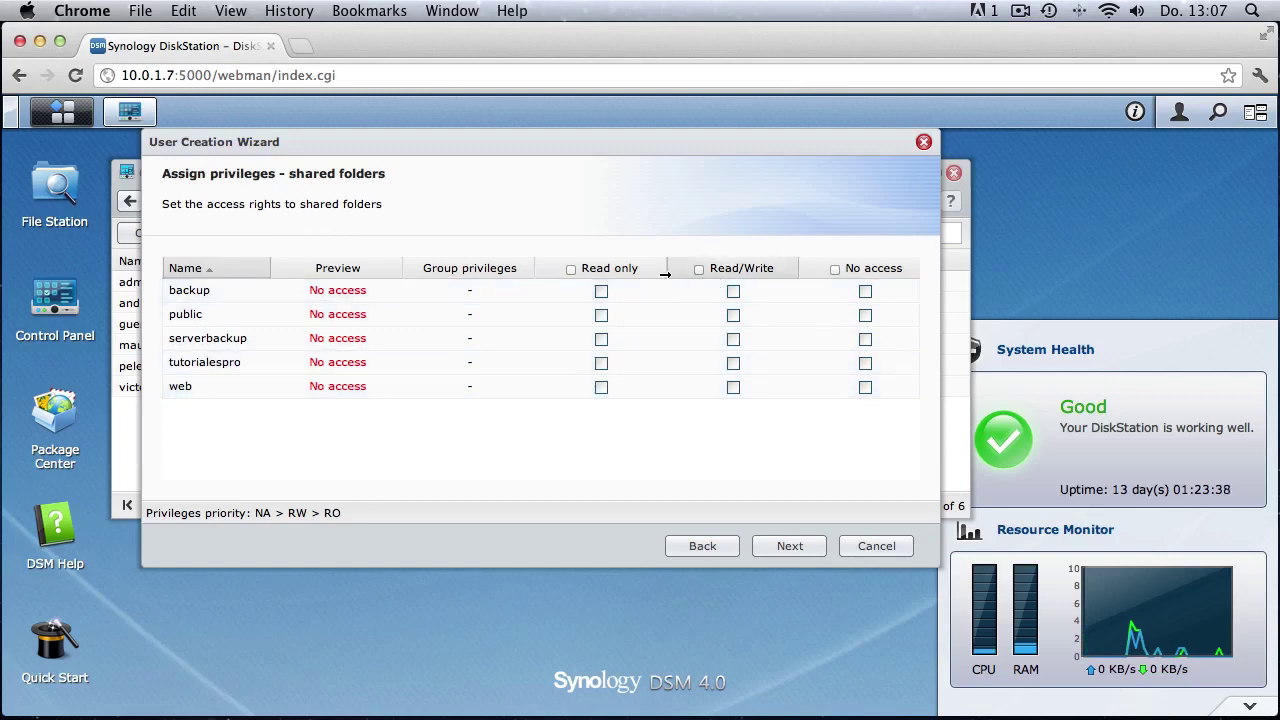
left_click(733, 387)
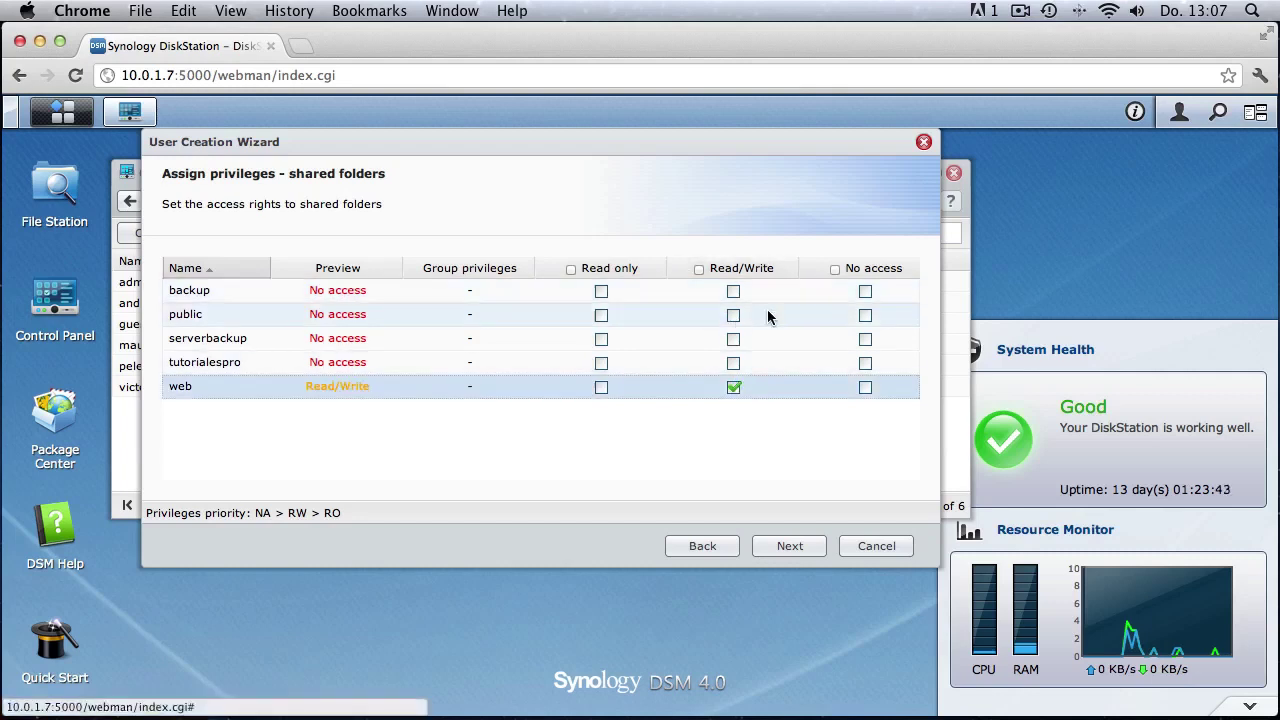
left_click(865, 292)
left_click(866, 316)
left_click(865, 339)
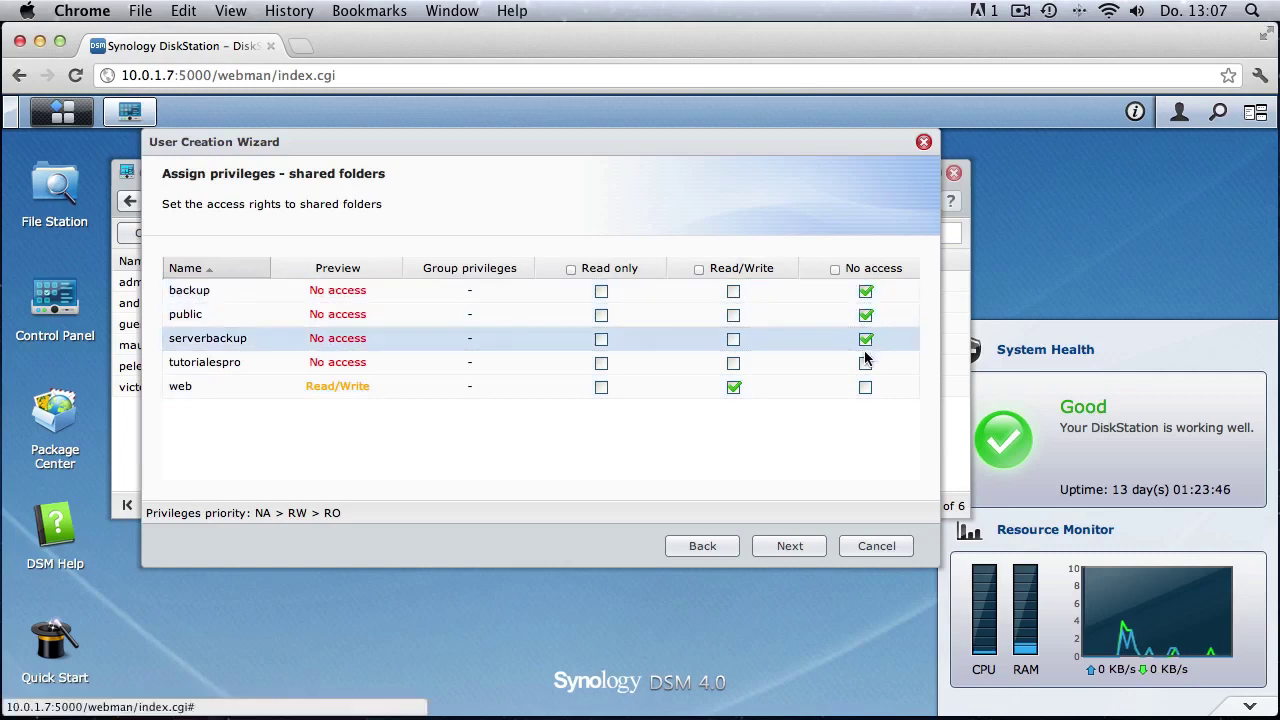
left_click(863, 362)
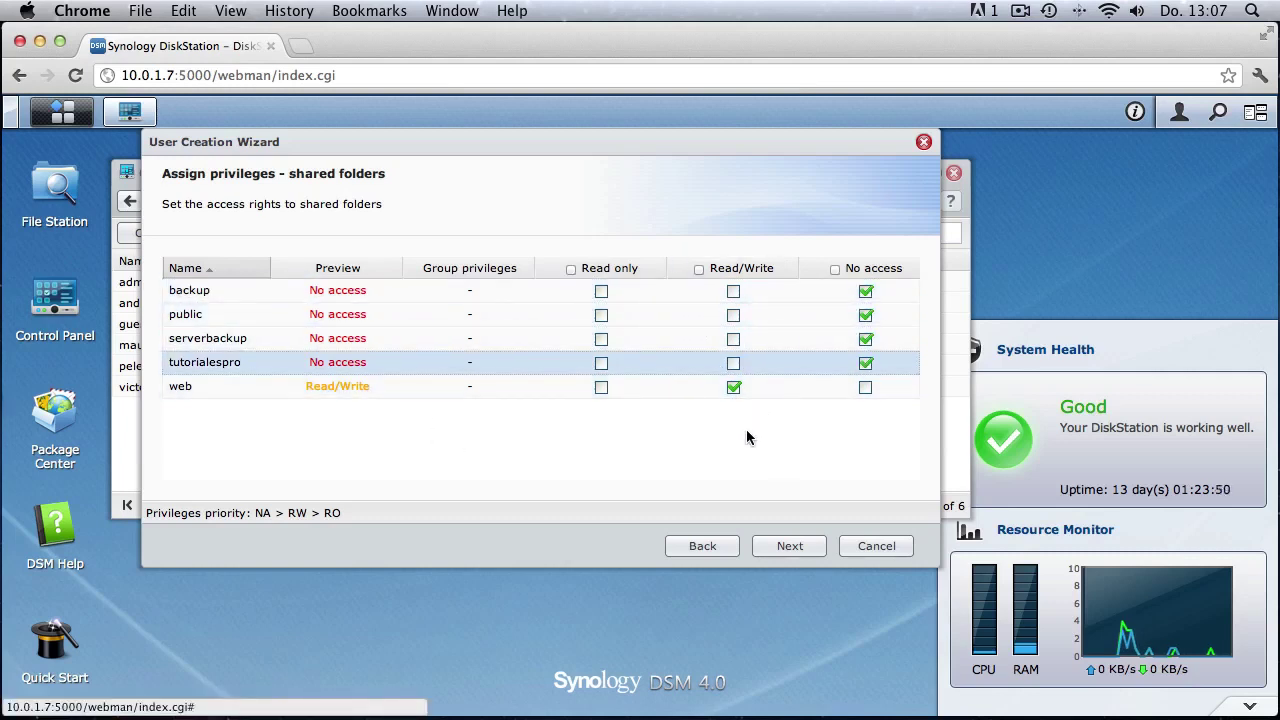
Enable a 15 GB quota on Volume 1 for the new user.
left_click(790, 546)
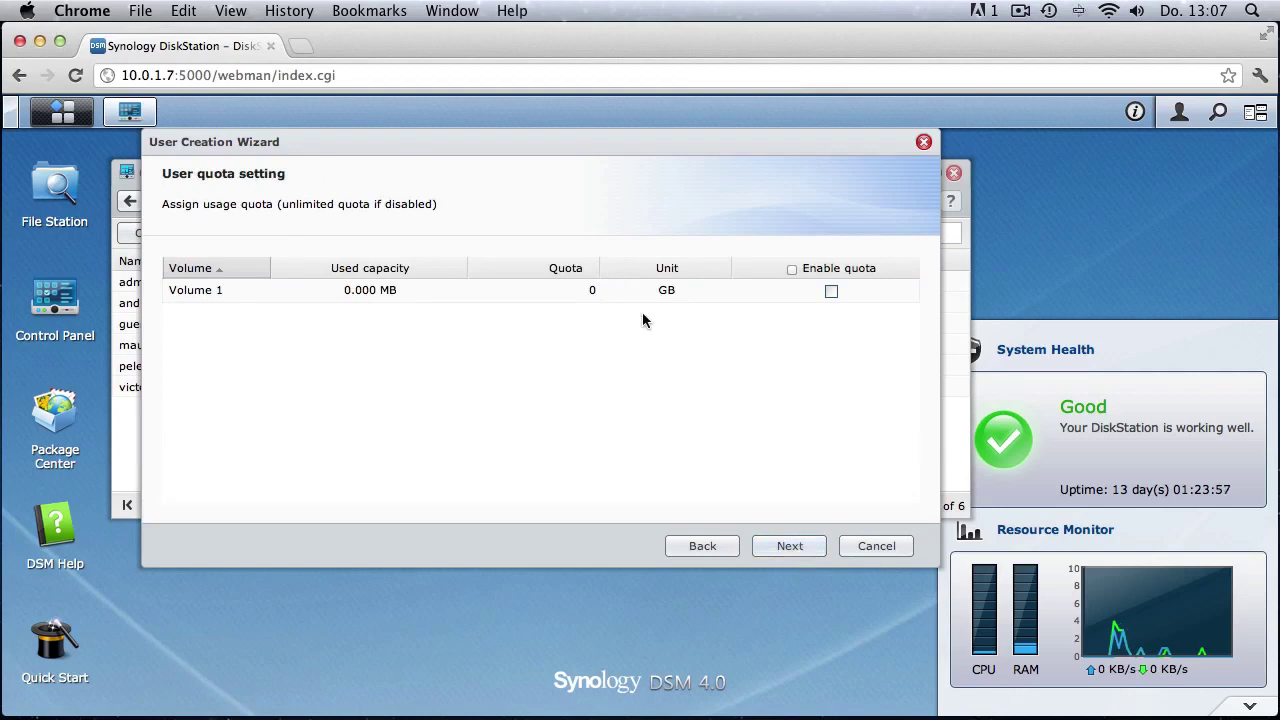
left_click(792, 269)
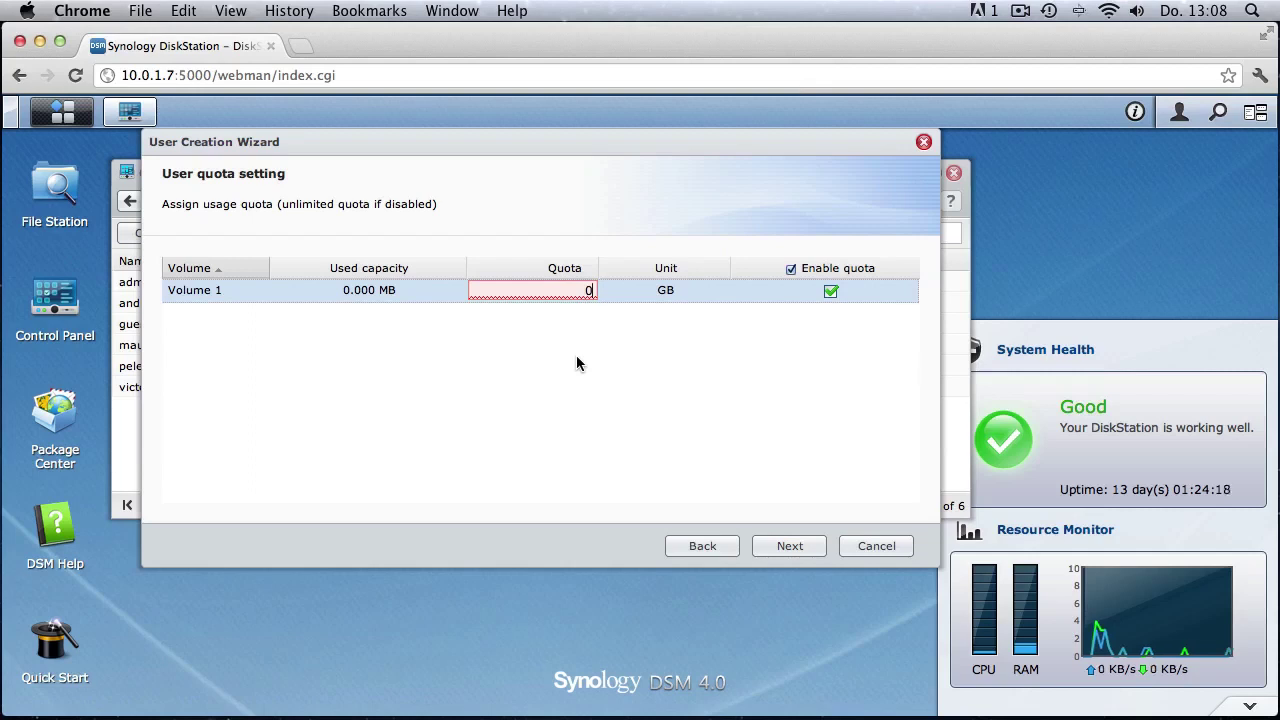
key("BackSpace")
type("15")
left_click(551, 412)
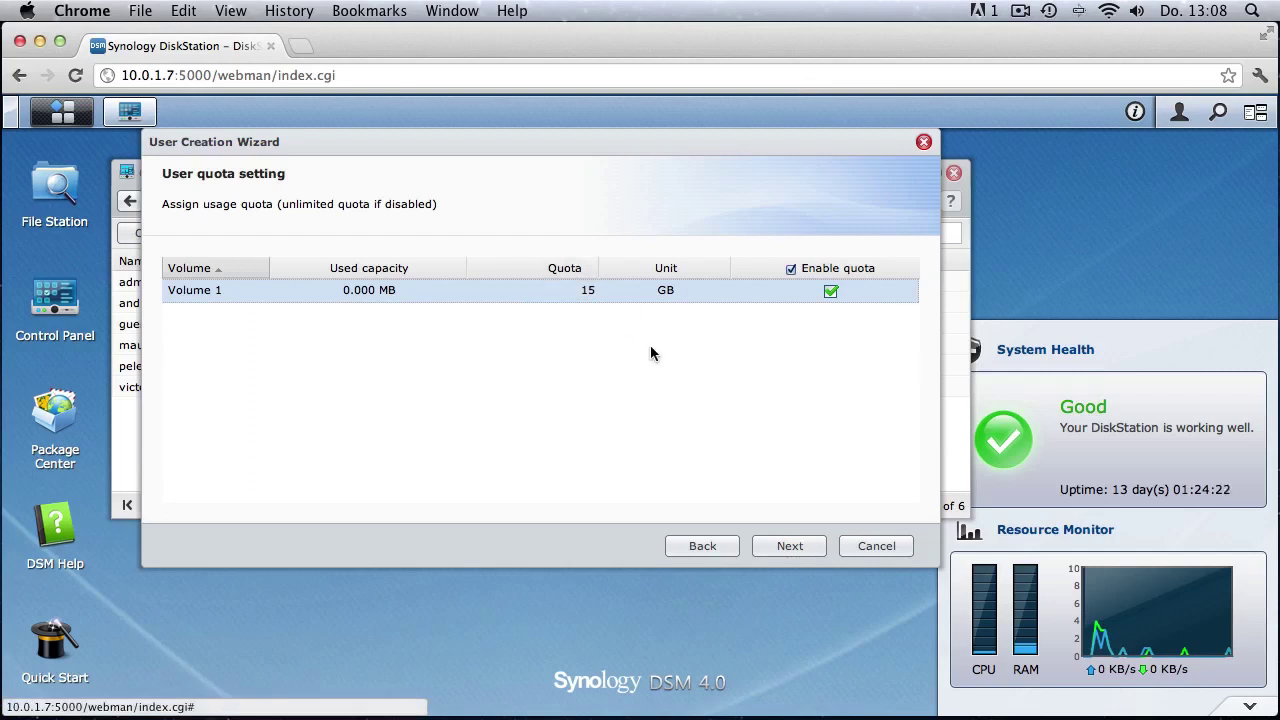
left_click(789, 546)
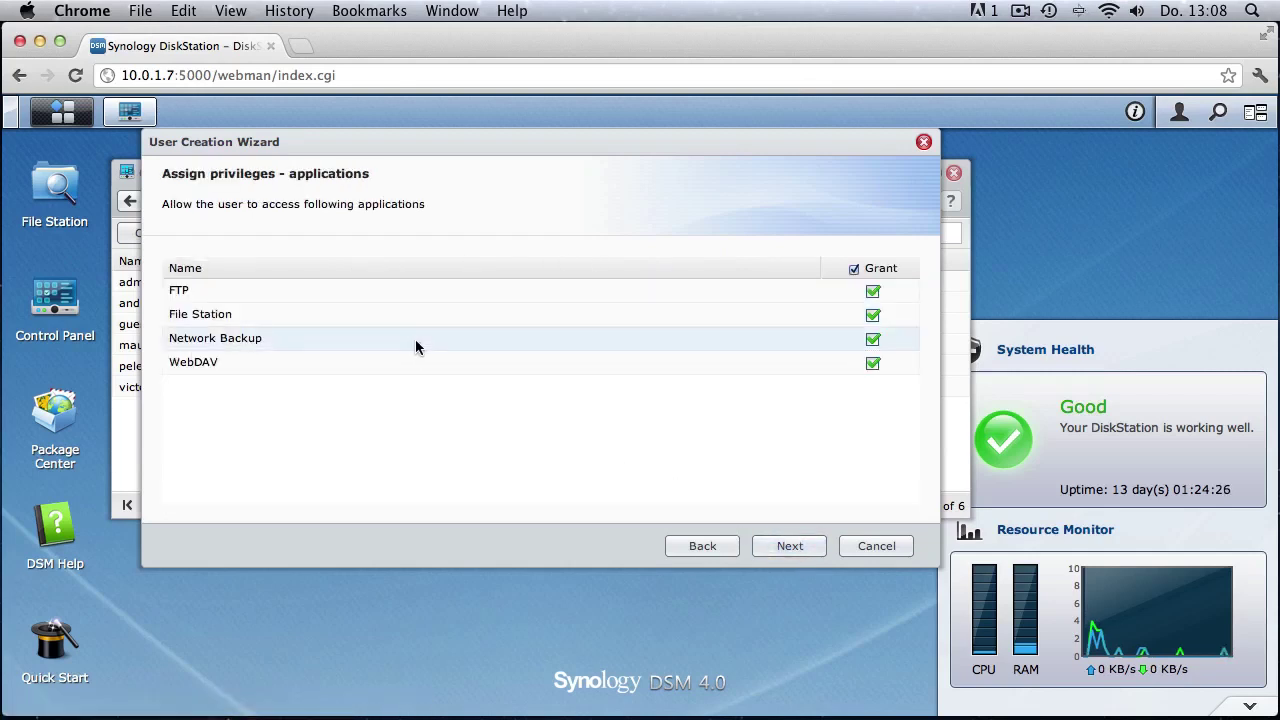
Revoke FTP, File Station and Network Backup privileges, leaving only WebDAV.
left_click(873, 291)
left_click(873, 315)
left_click(873, 339)
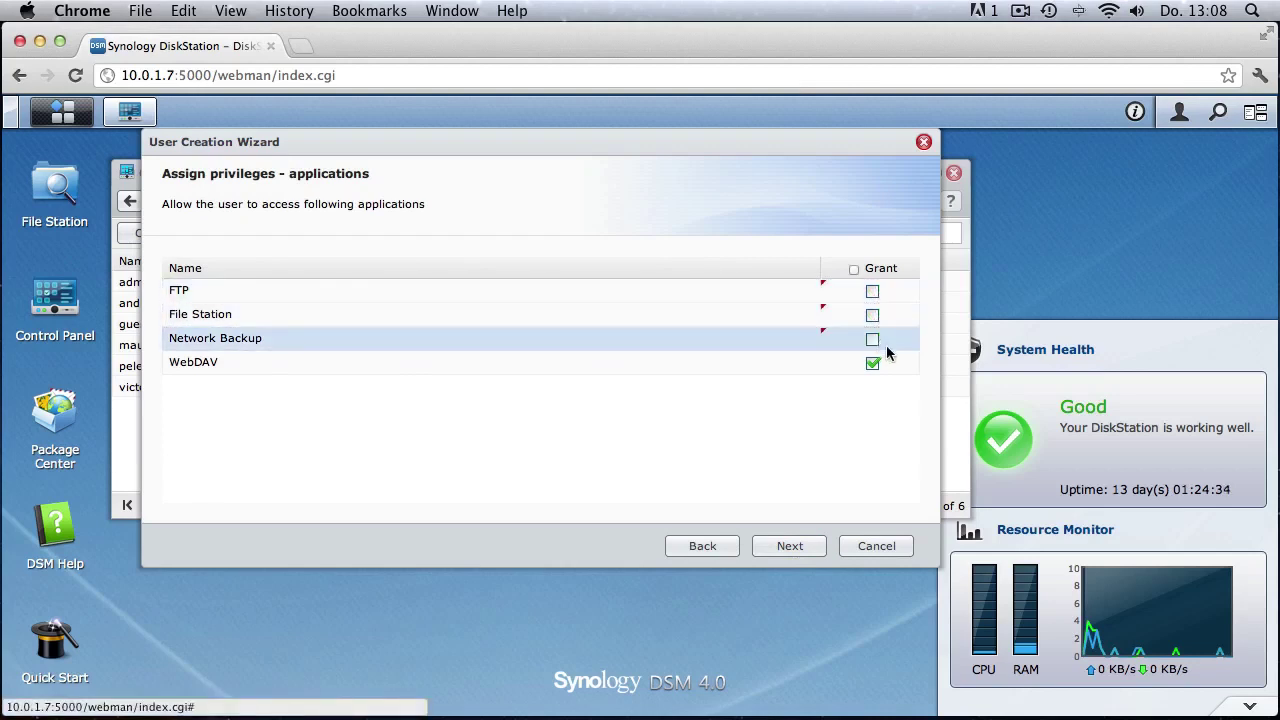
Apply the summary to create the parents account and close the Control Panel.
left_click(790, 547)
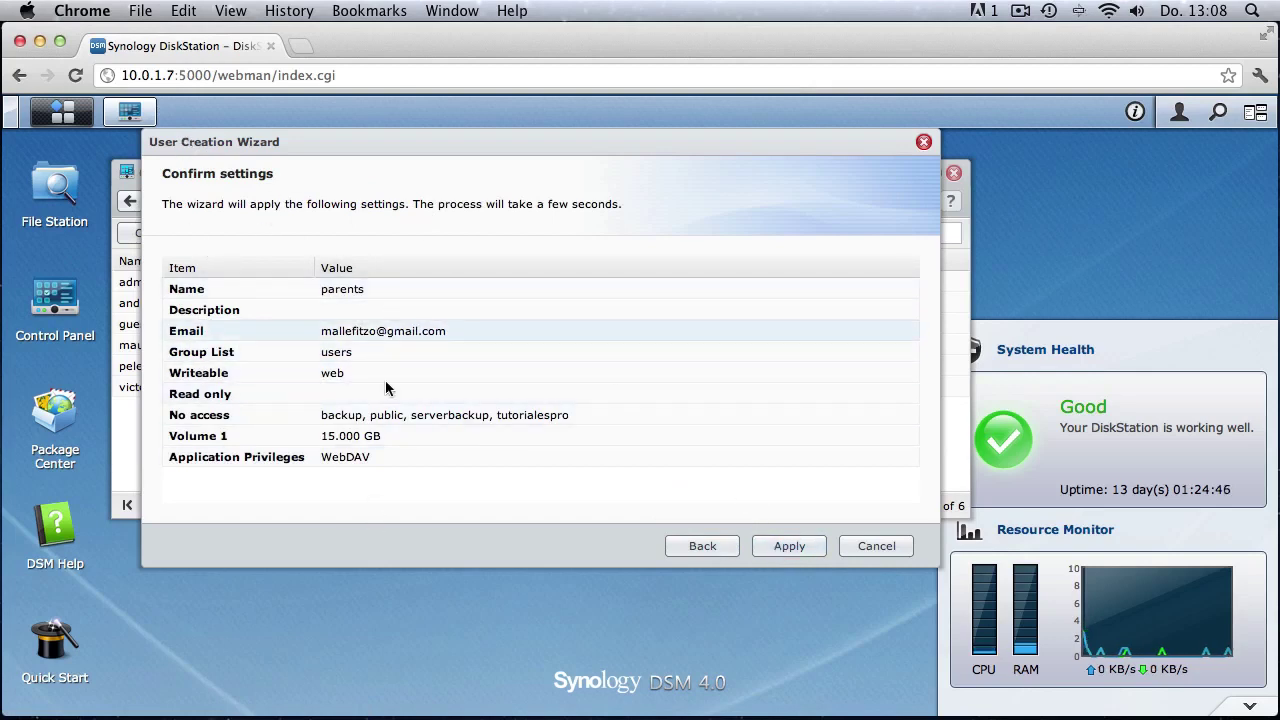
left_click(794, 546)
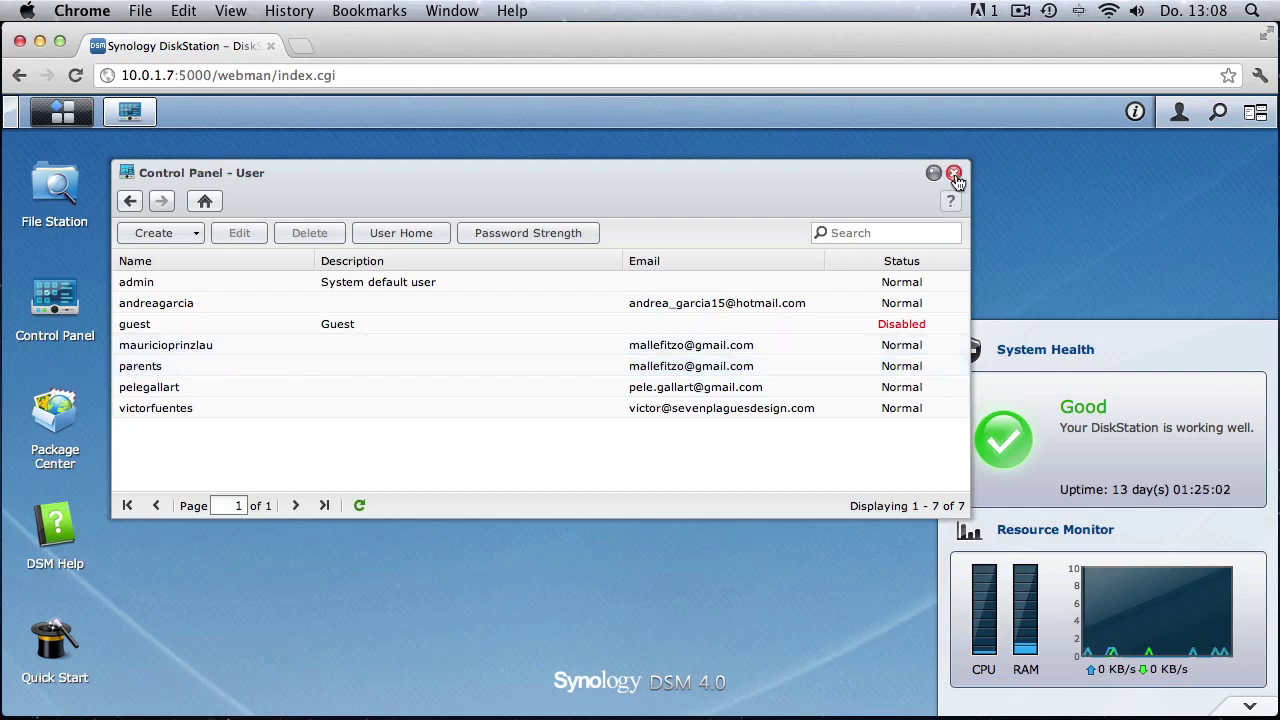
left_click(953, 173)
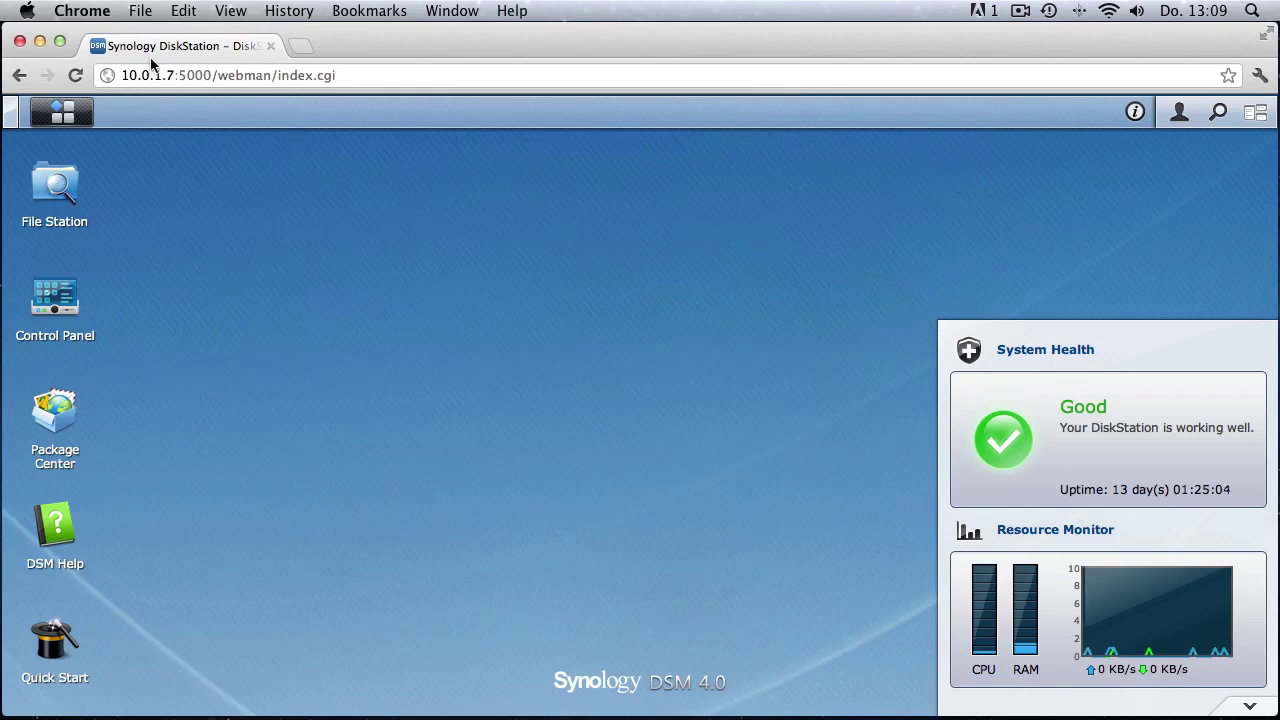
Eject the mounted DiskStation share in Finder.
mouse_move(100, 712)
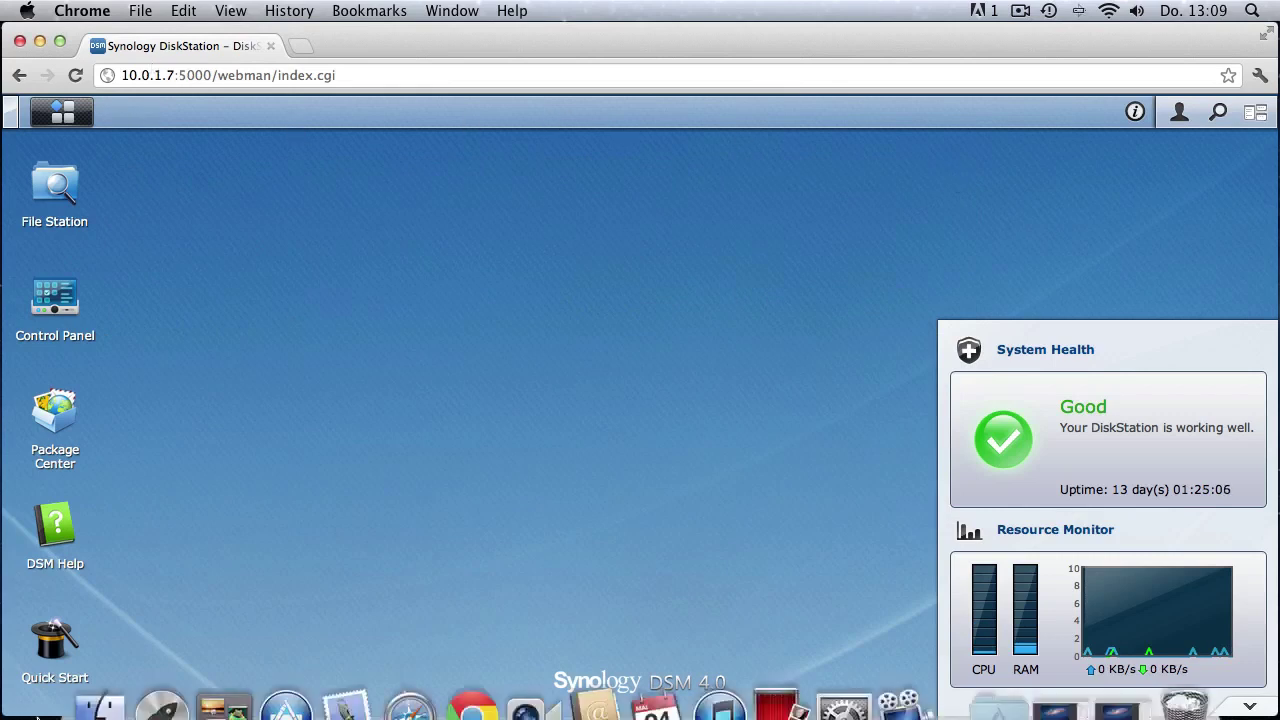
left_click(100, 665)
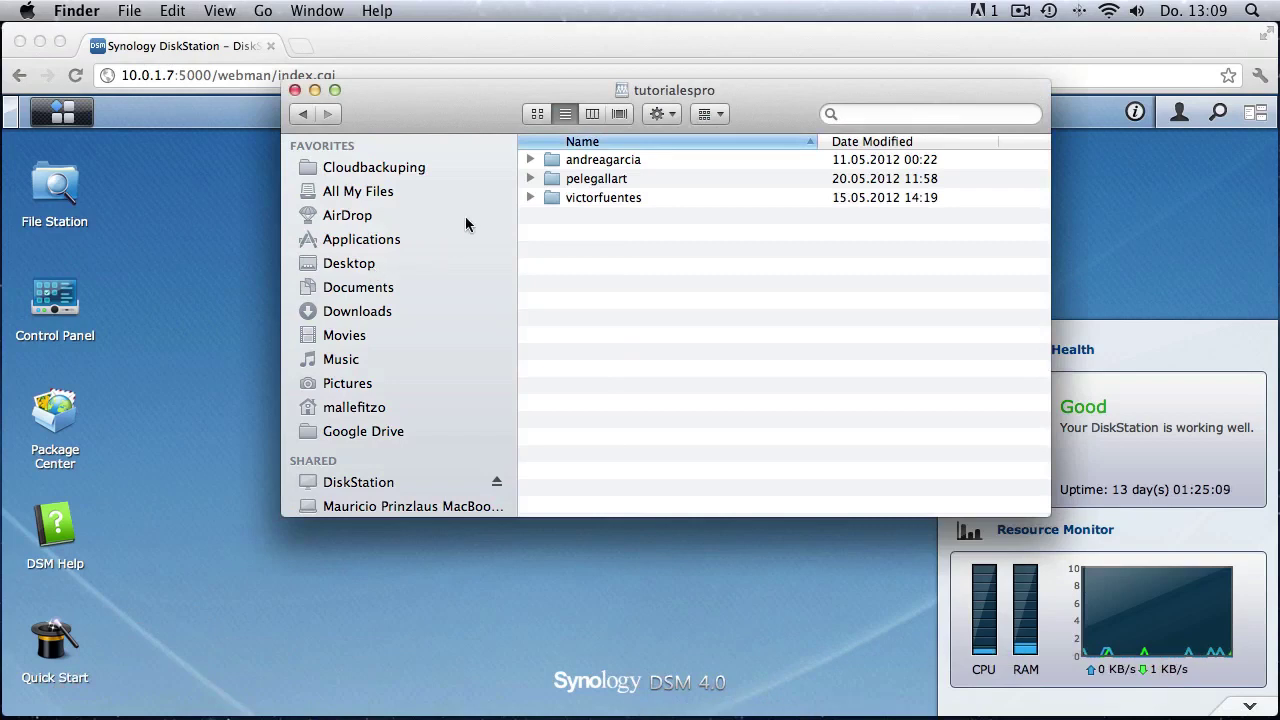
left_click(497, 481)
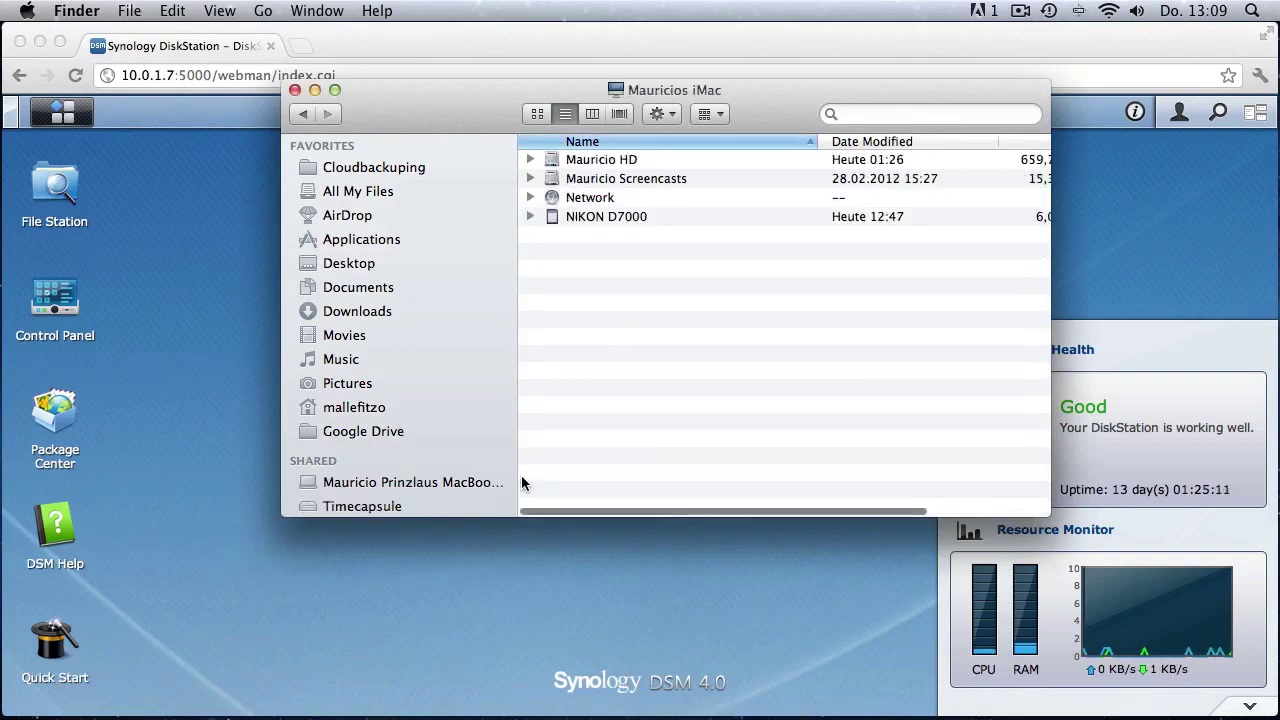
Reconnect to the DiskStation as 'parents' with its password and show its shared folders.
left_click(258, 14)
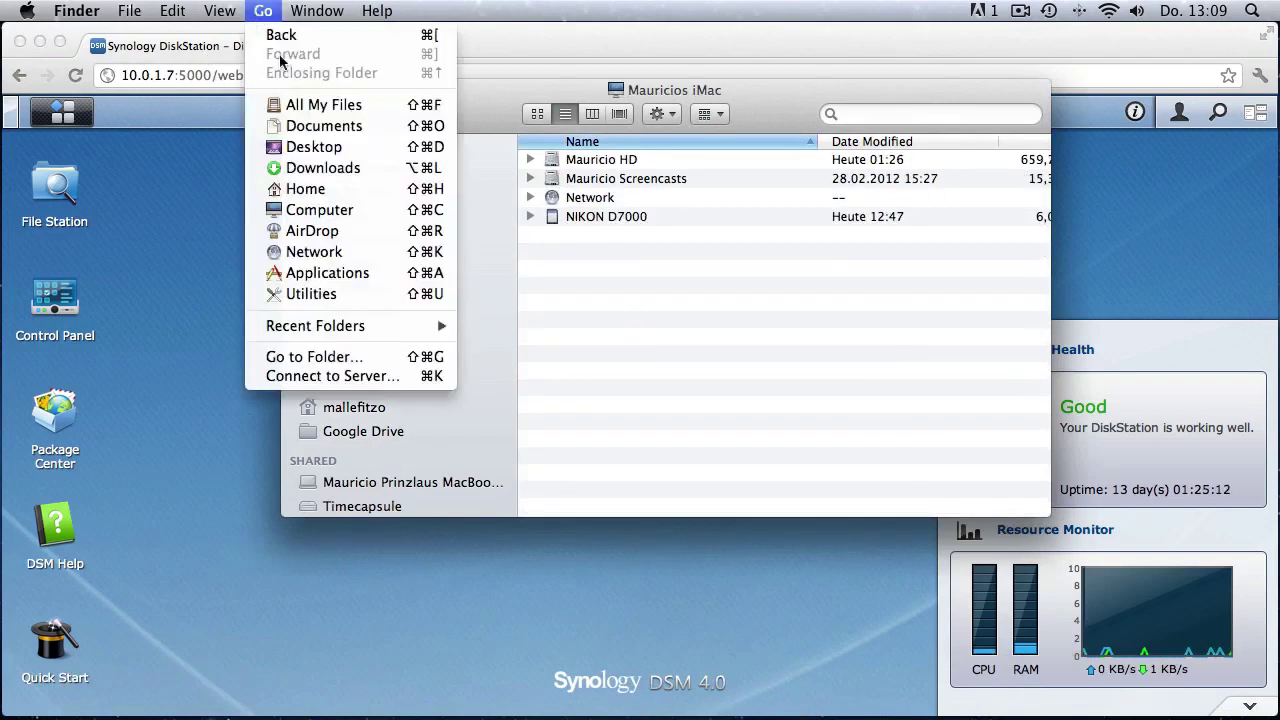
left_click(343, 377)
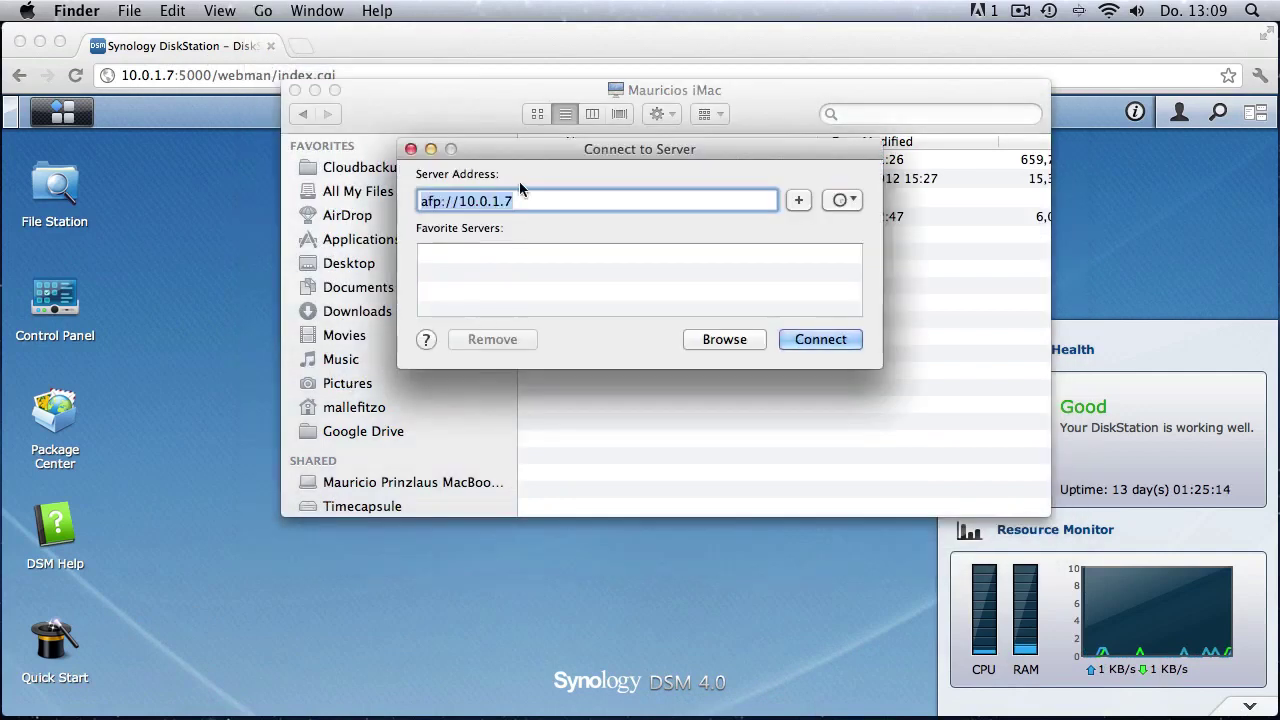
left_click(817, 342)
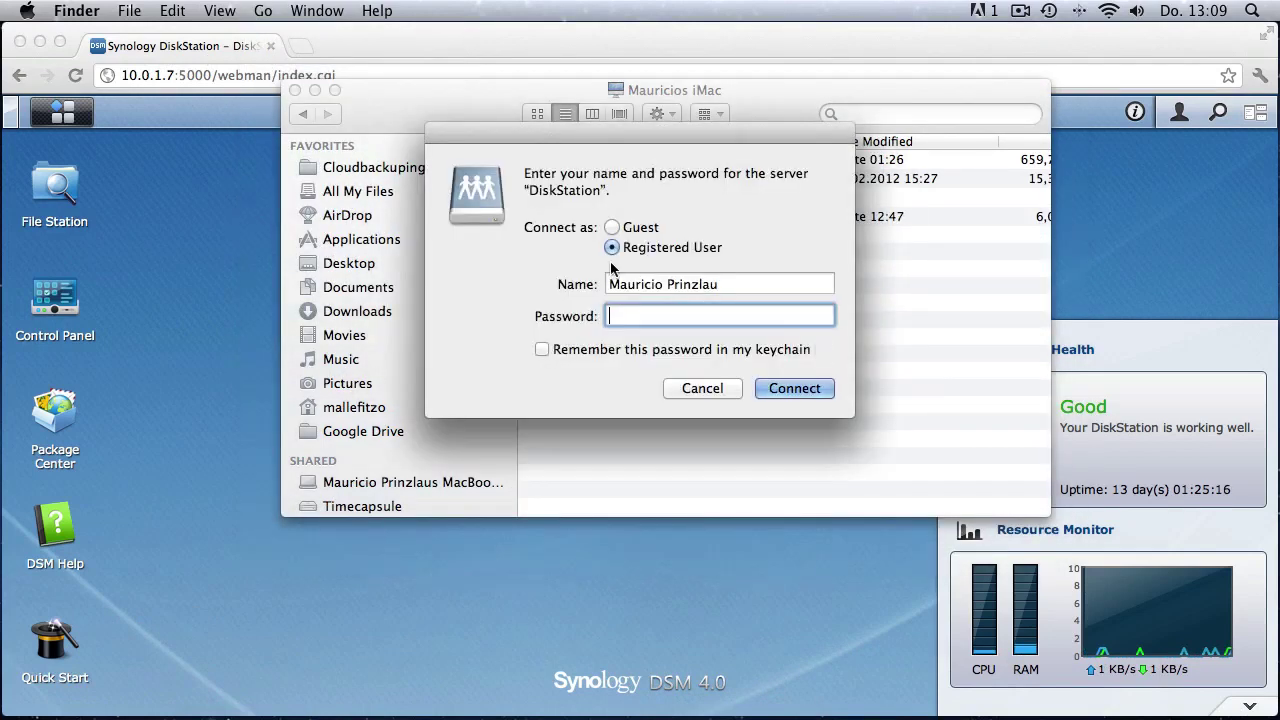
left_click_drag(728, 284, 616, 287)
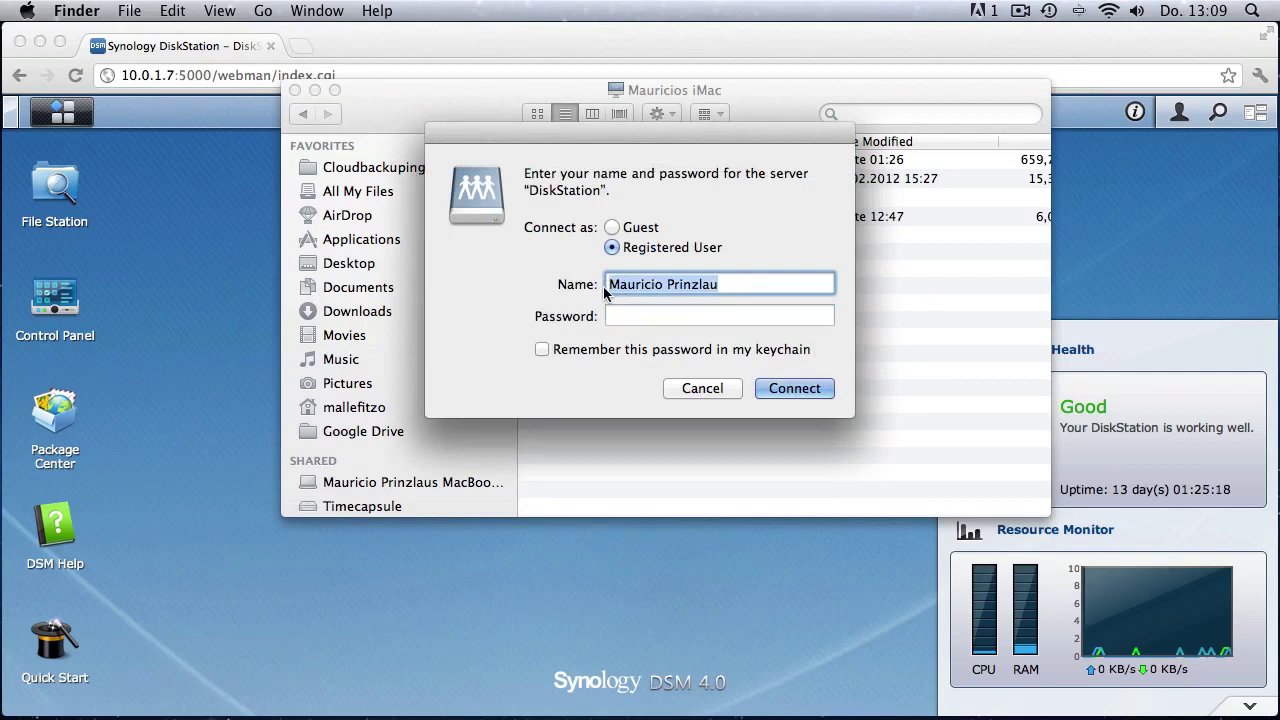
type("parents")
key("Tab")
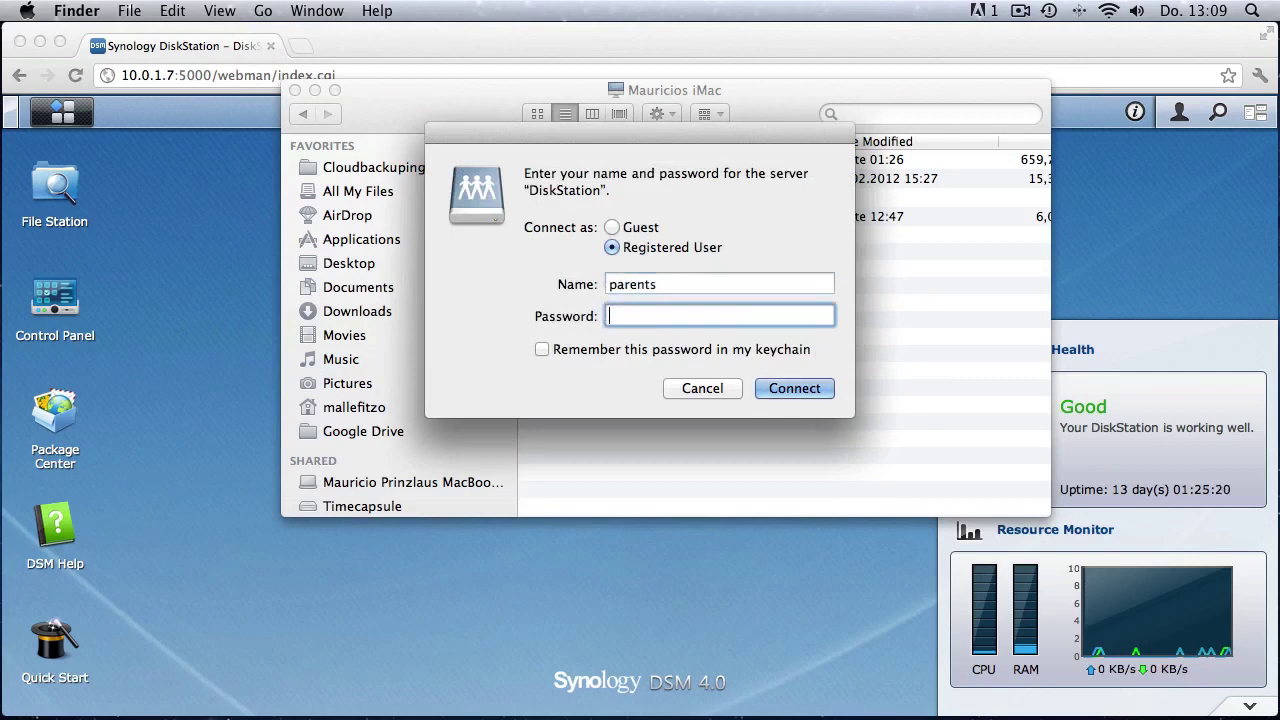
type("••••••••")
left_click(776, 388)
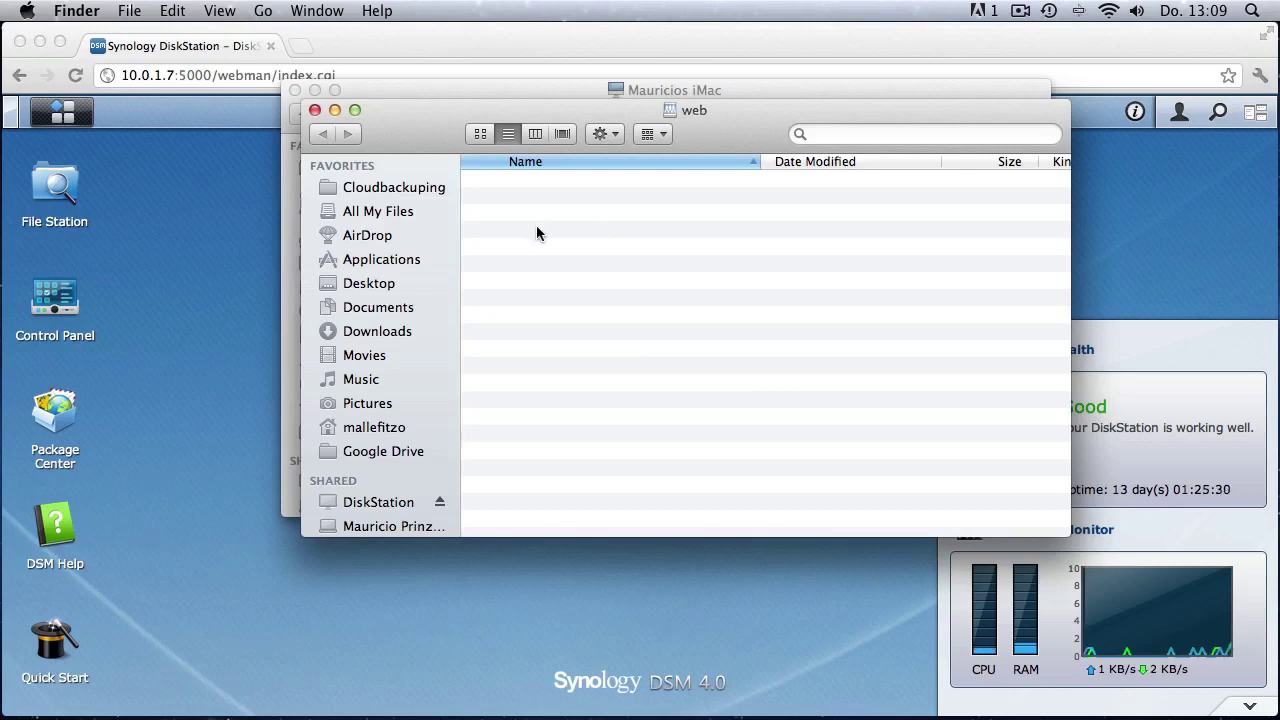
left_click(378, 502)
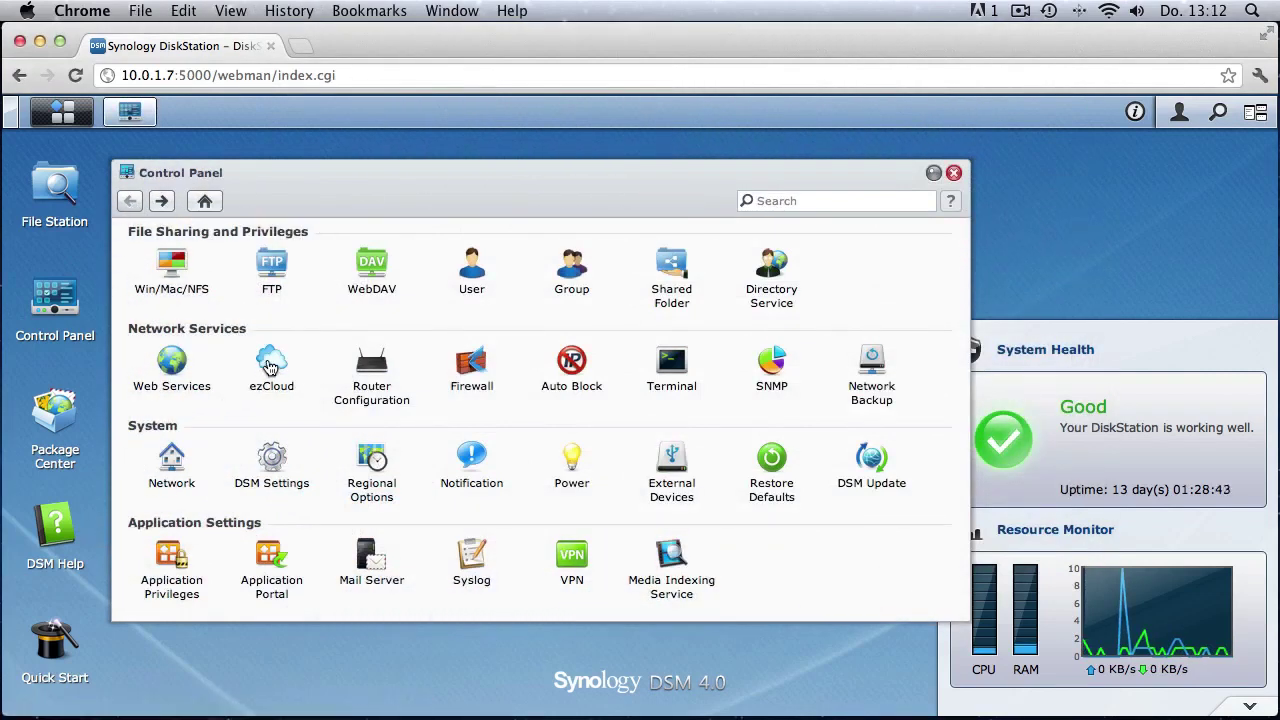
Review the ezCloud DDNS provider options for tutorialespro.synology.me, then open a new Chrome tab.
left_click(270, 365)
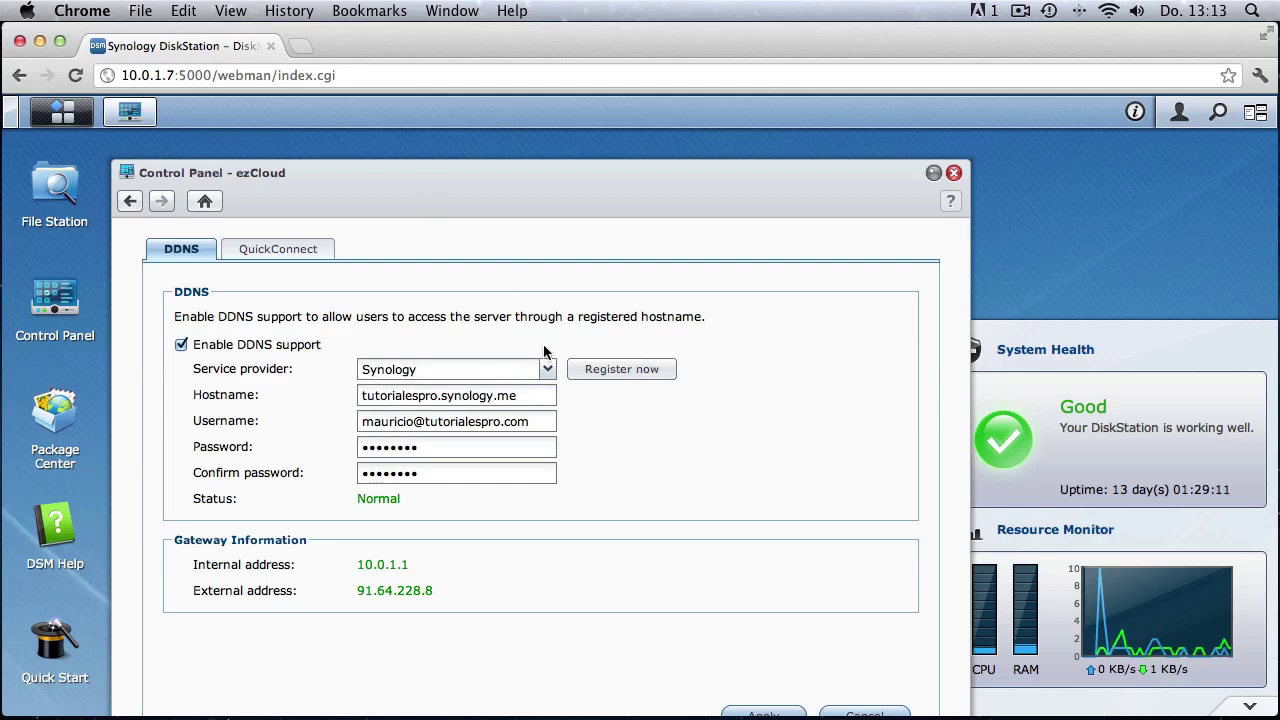
left_click(548, 369)
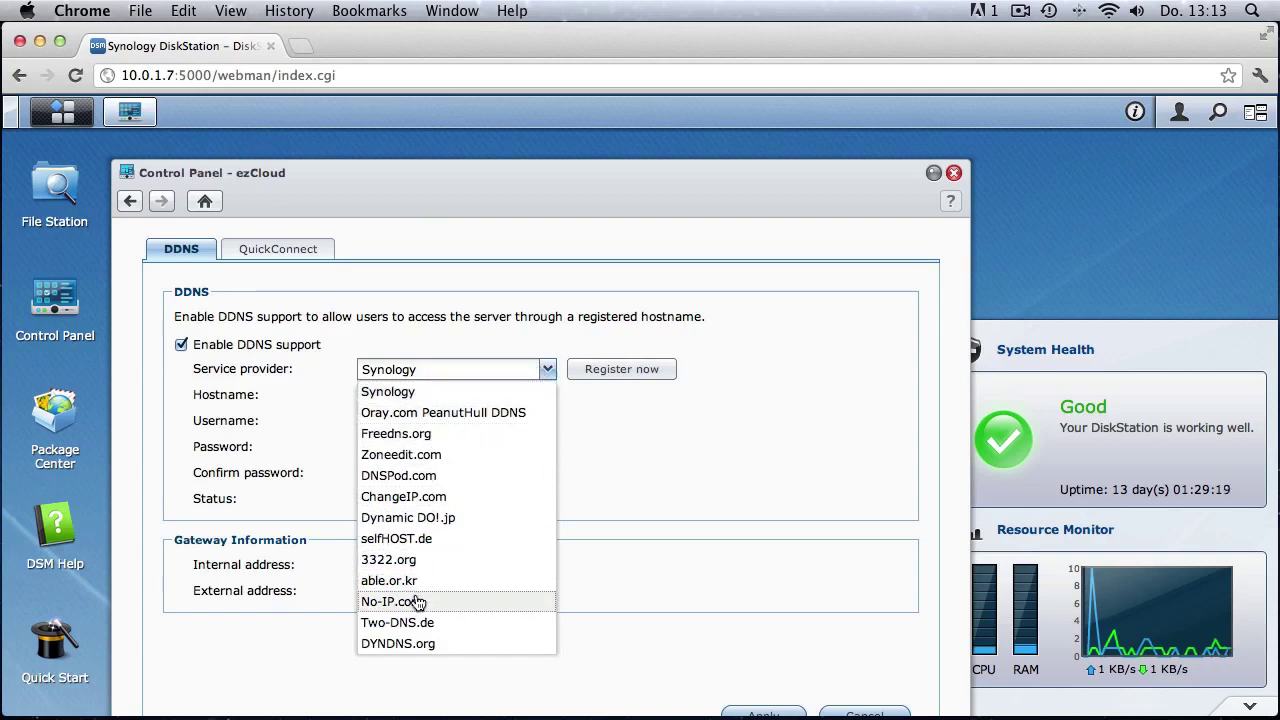
left_click(299, 45)
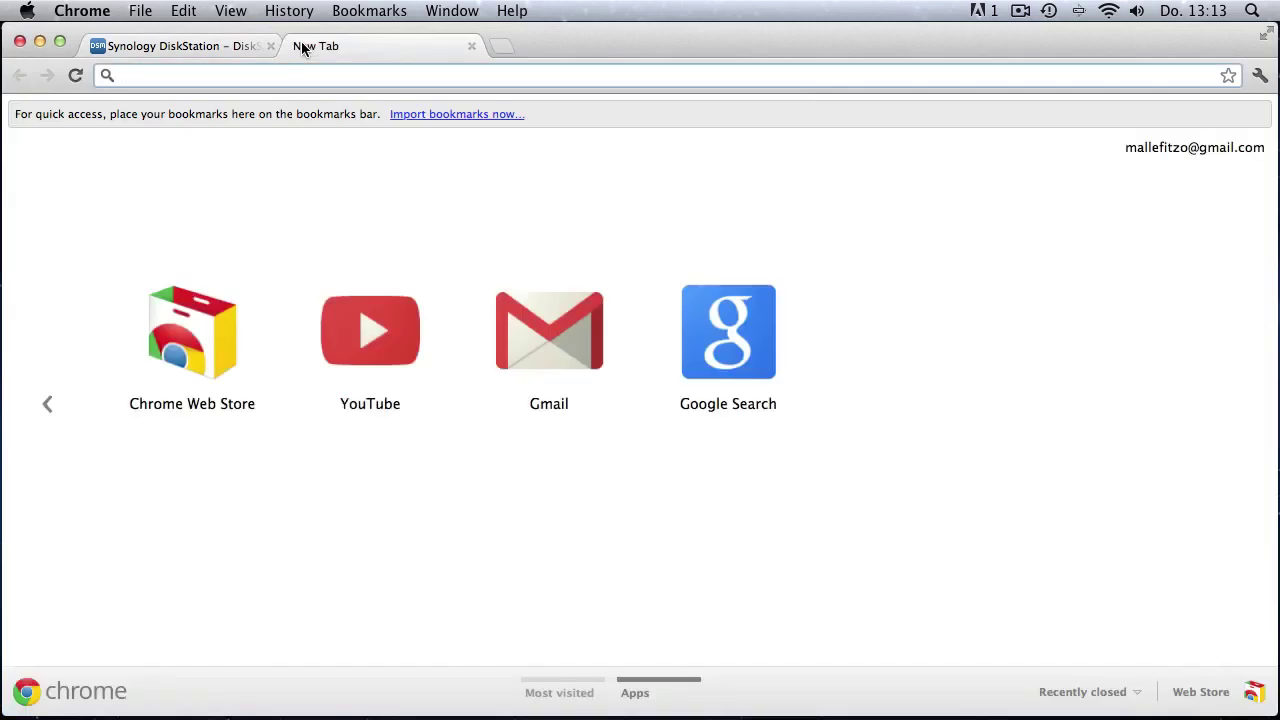
Load no-ip.com to review its free dynamic DNS hostname offer, then close the site.
type("no")
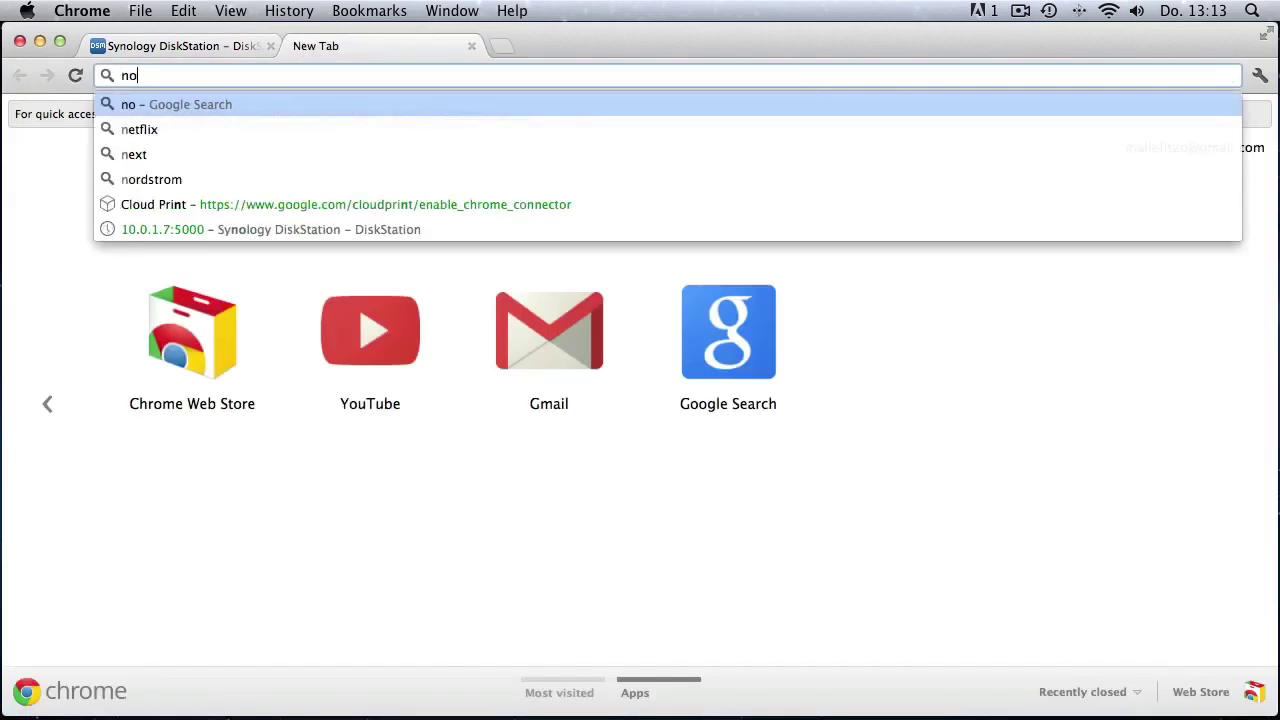
type("-ip.com")
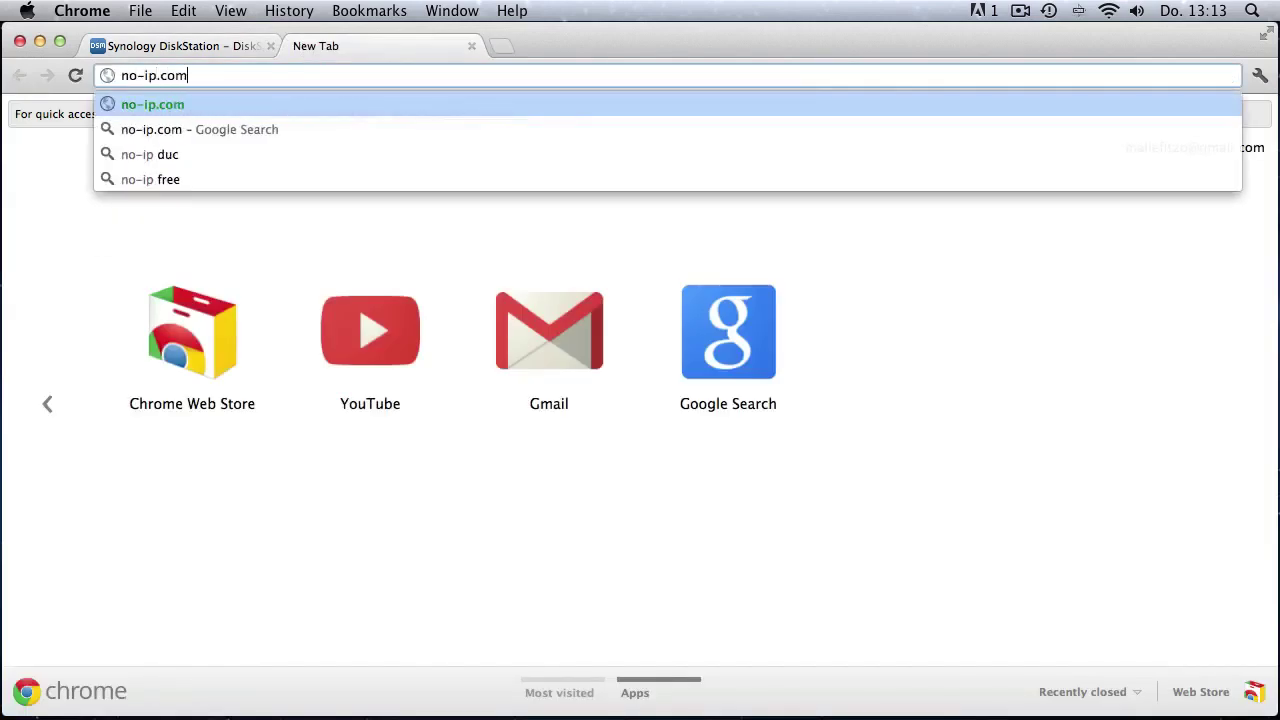
key("Return")
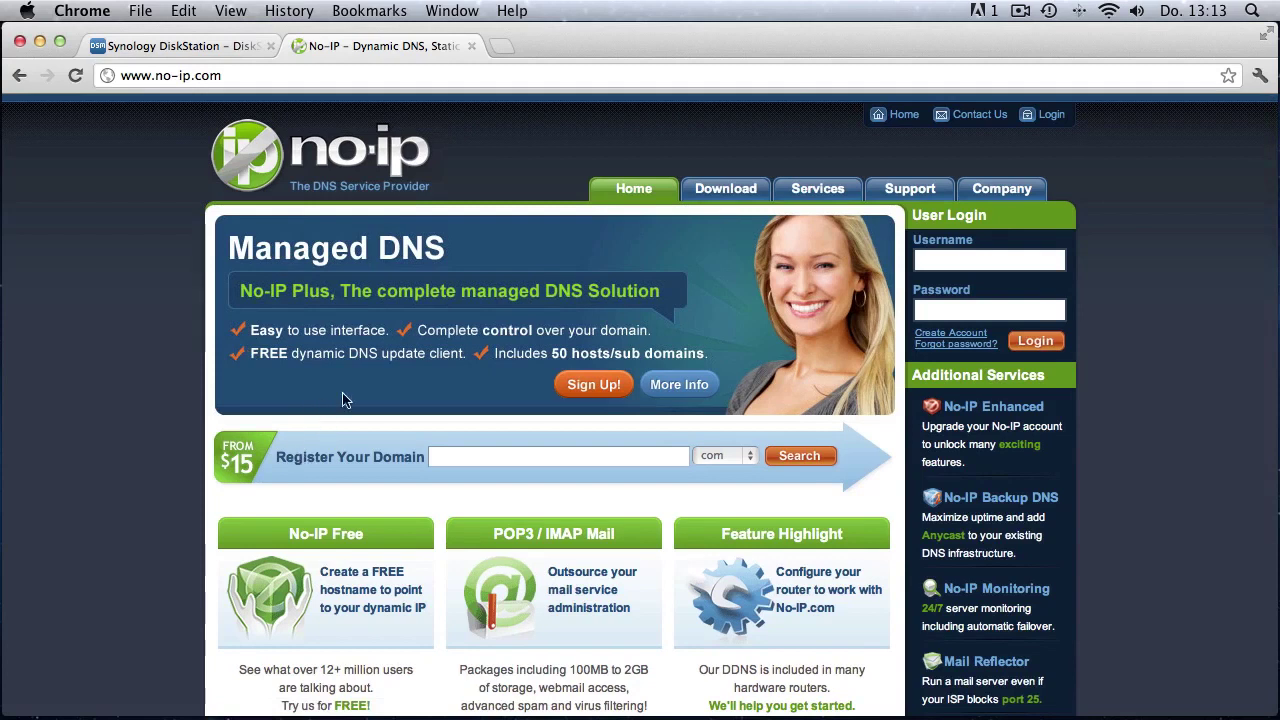
left_click(472, 48)
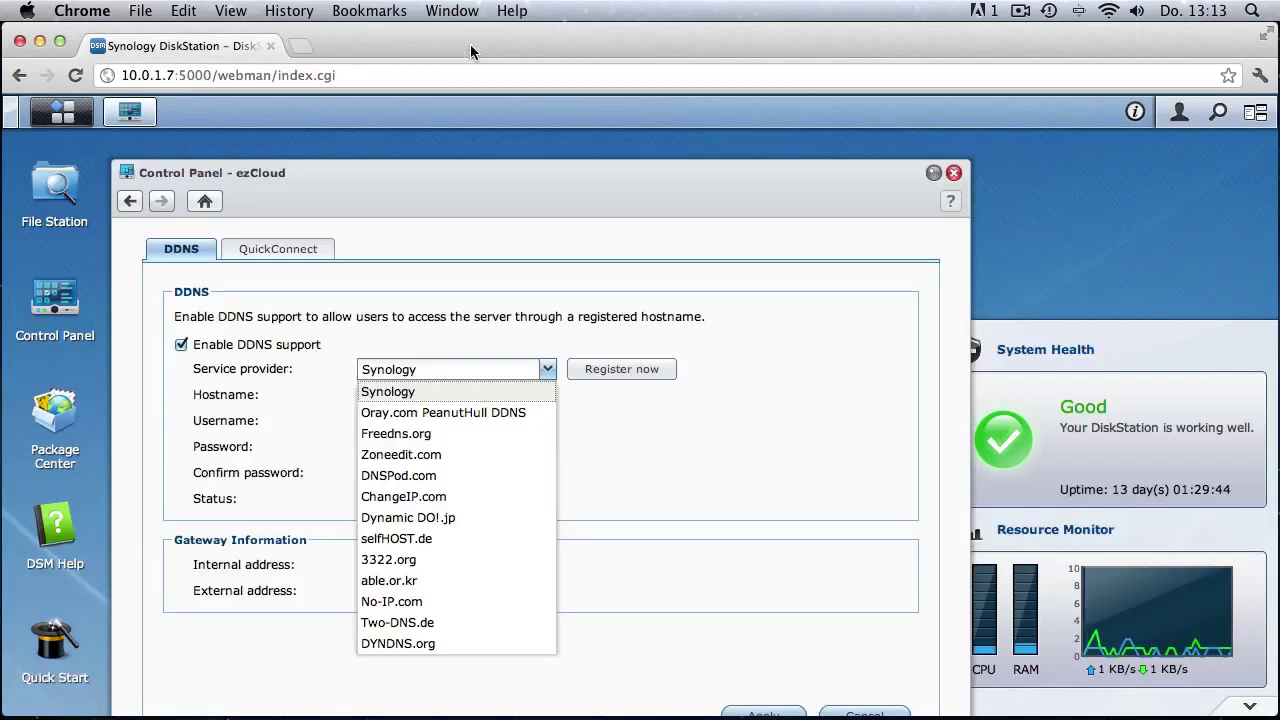
Test that tutorialespro.synology.me:5000 loads the DiskStation login page, then close the test tab.
left_click(681, 477)
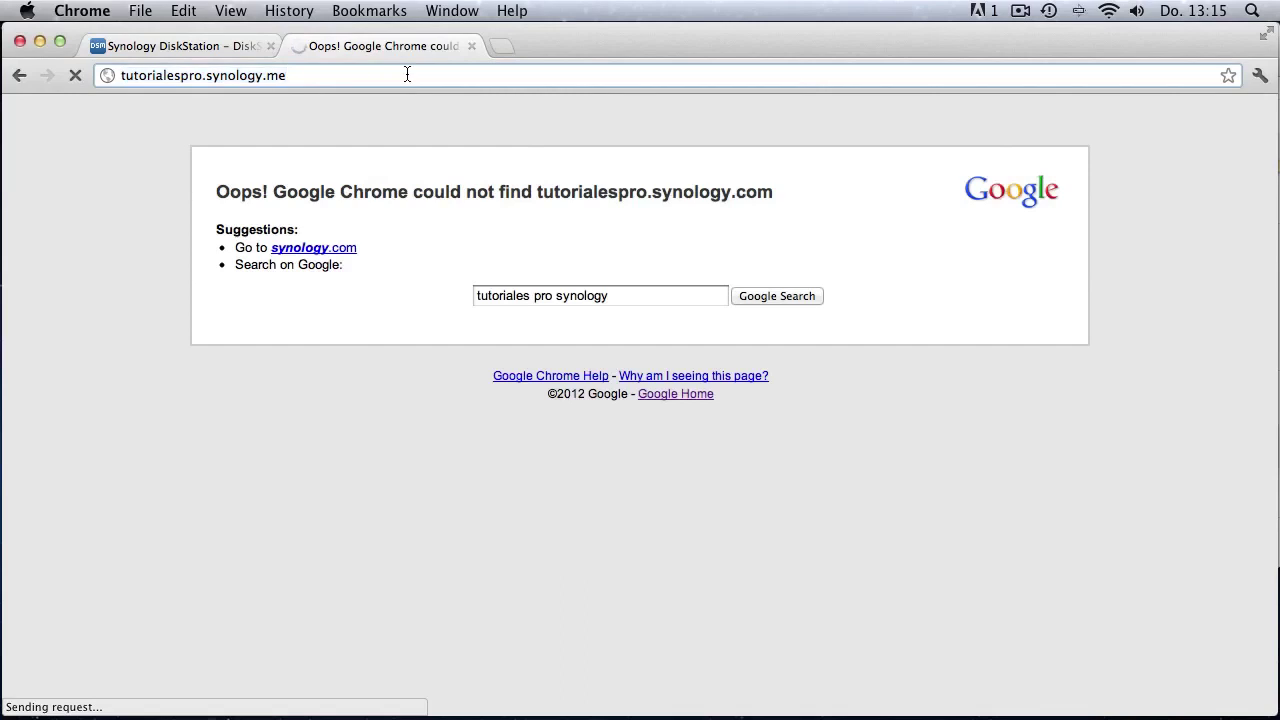
type(":5000")
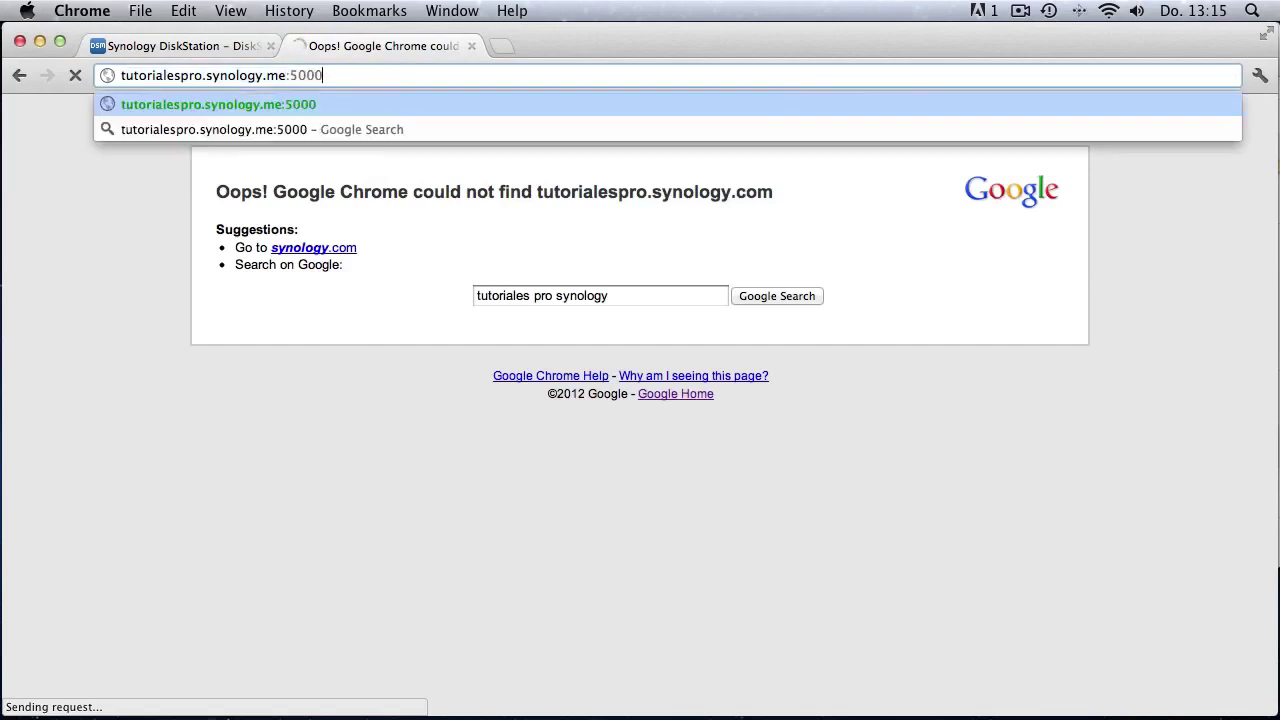
key("Return")
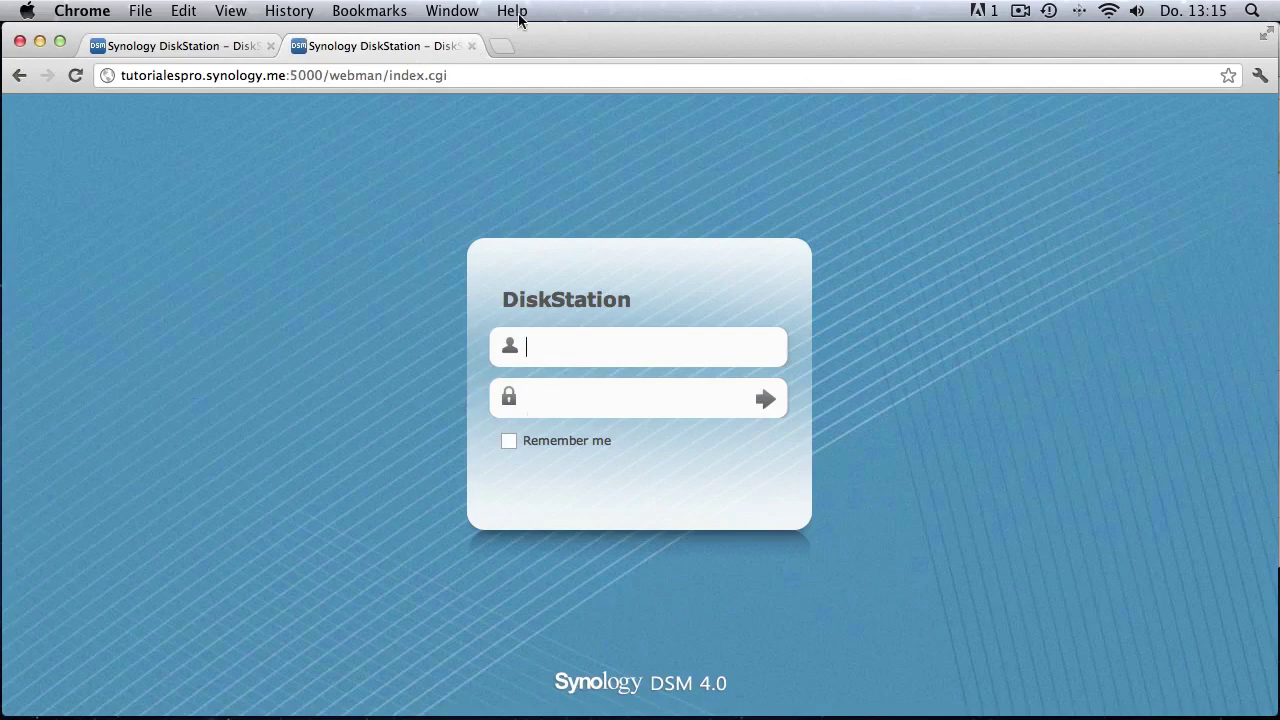
left_click(471, 47)
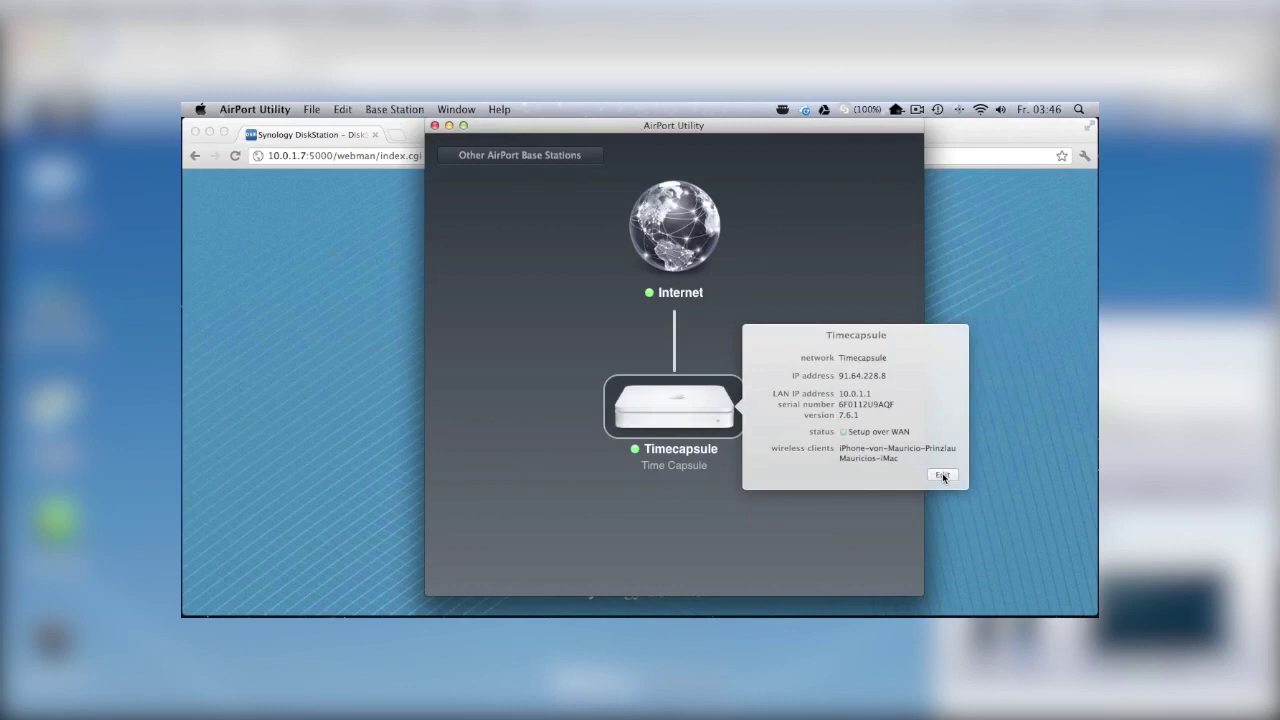
Open the Timecapsule router's Network settings showing DHCP, NAT and port mappings.
left_click(942, 475)
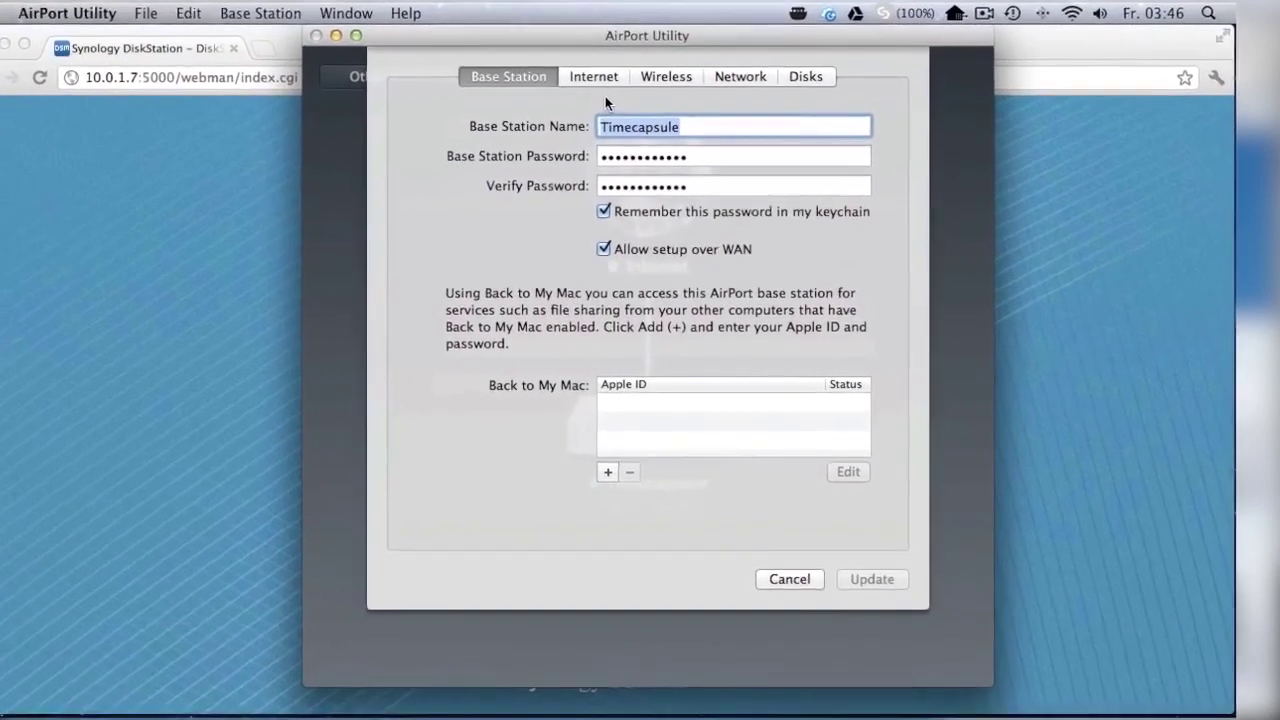
left_click(748, 80)
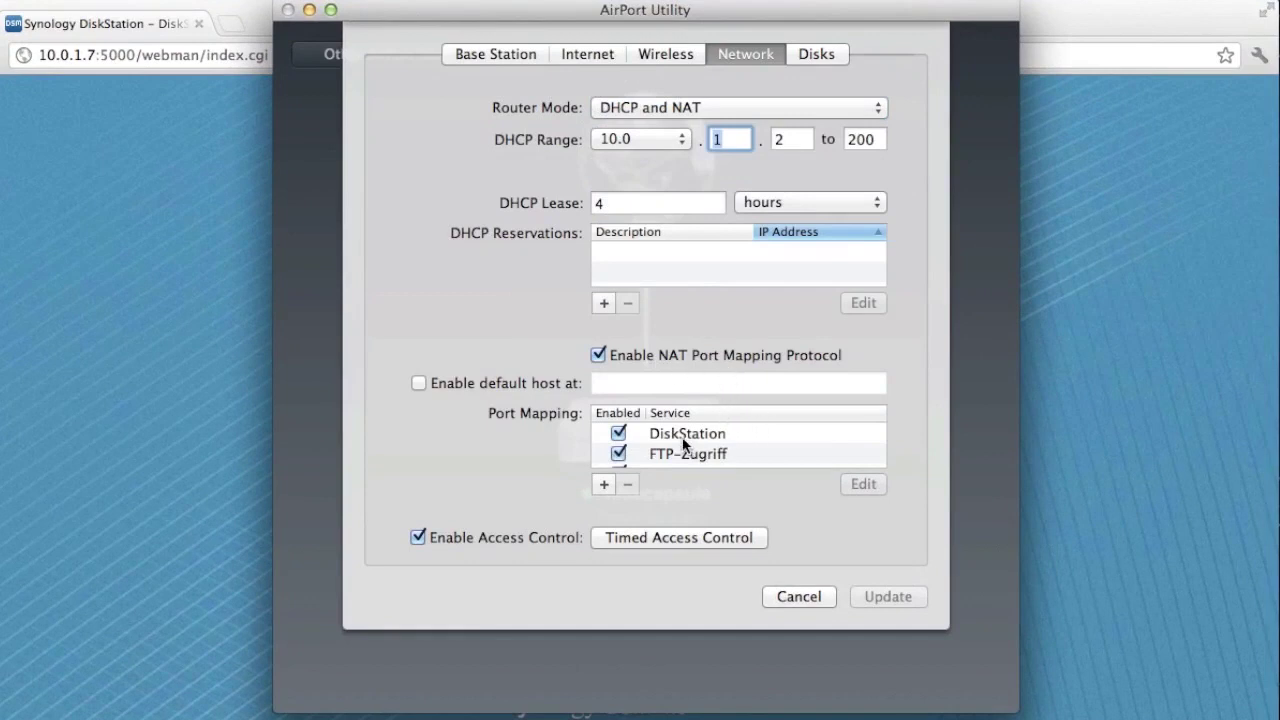
Check the DiskStation (TCP 5000) and FTP-Zugriff (TCP 21) mappings to 10.0.1.7, then cancel unchanged.
left_click(677, 433)
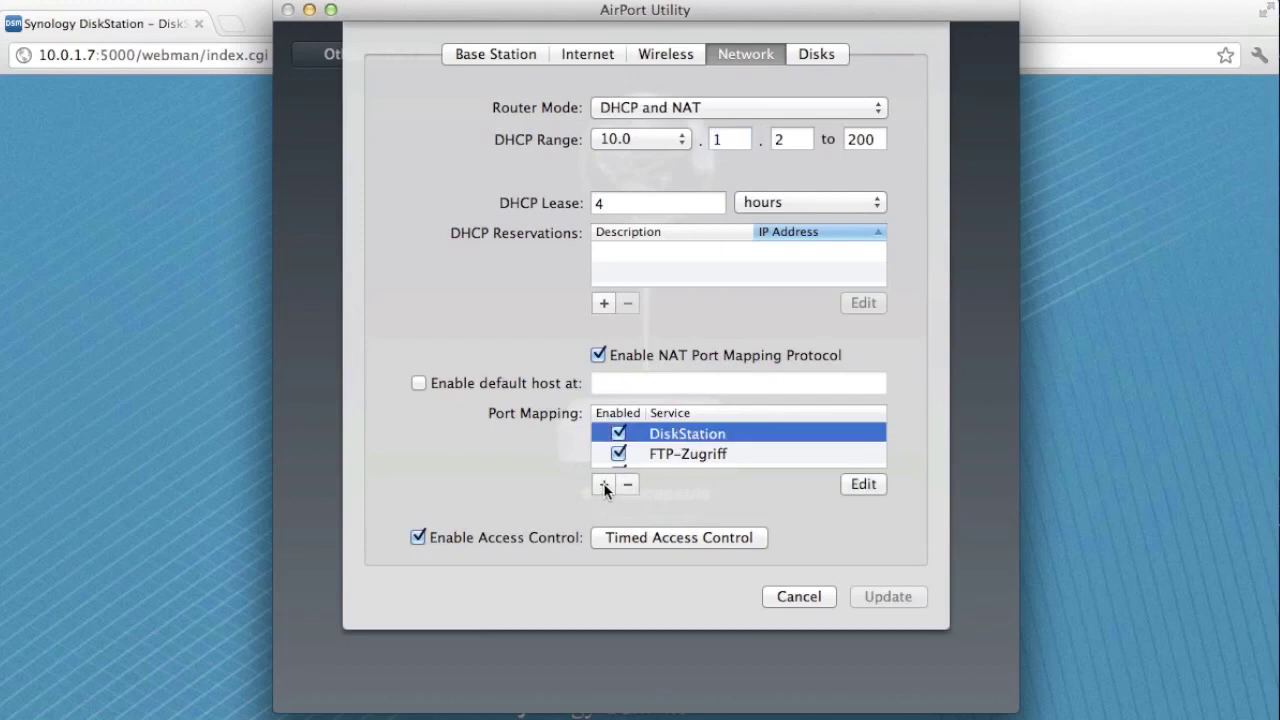
left_click(857, 484)
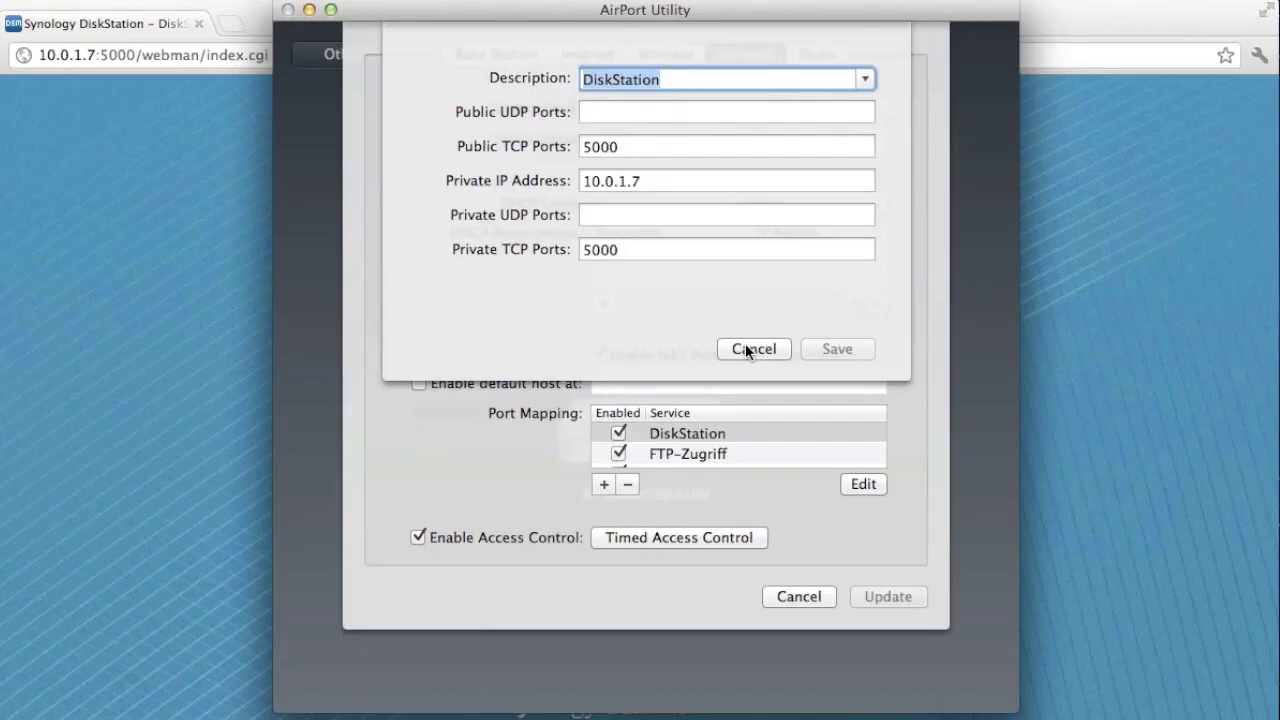
left_click(748, 349)
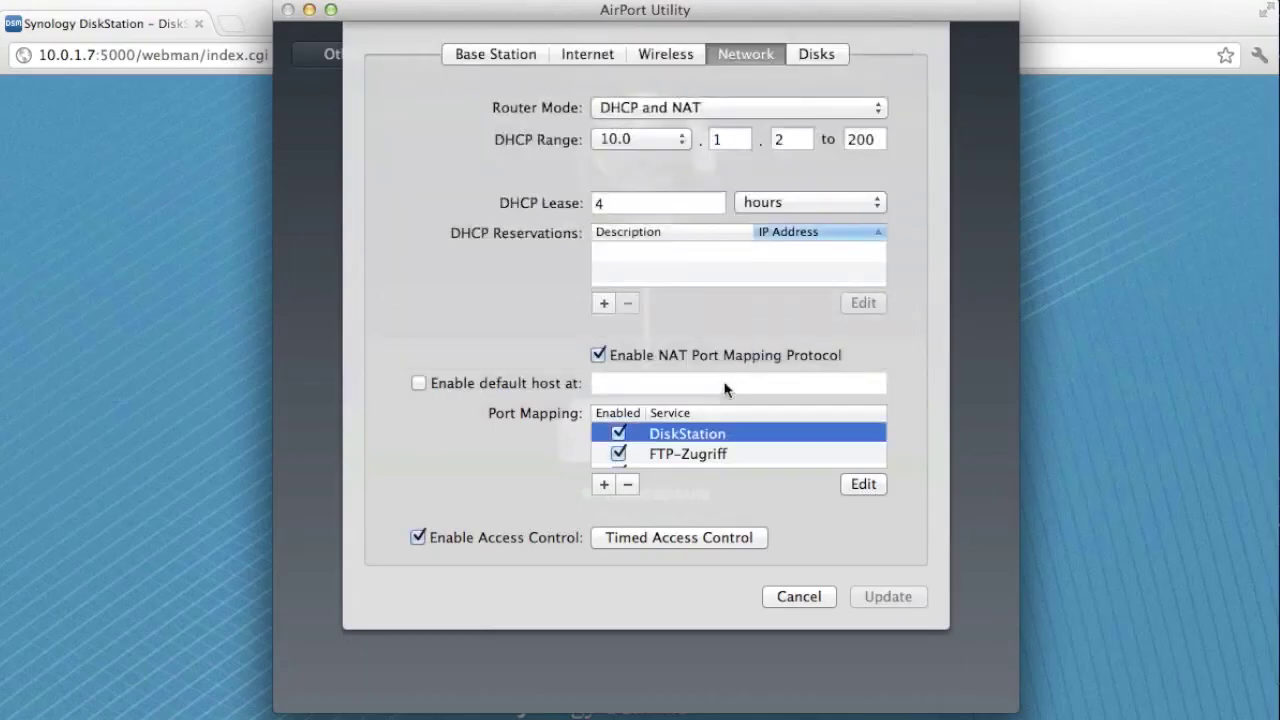
left_click(694, 454)
left_click(860, 484)
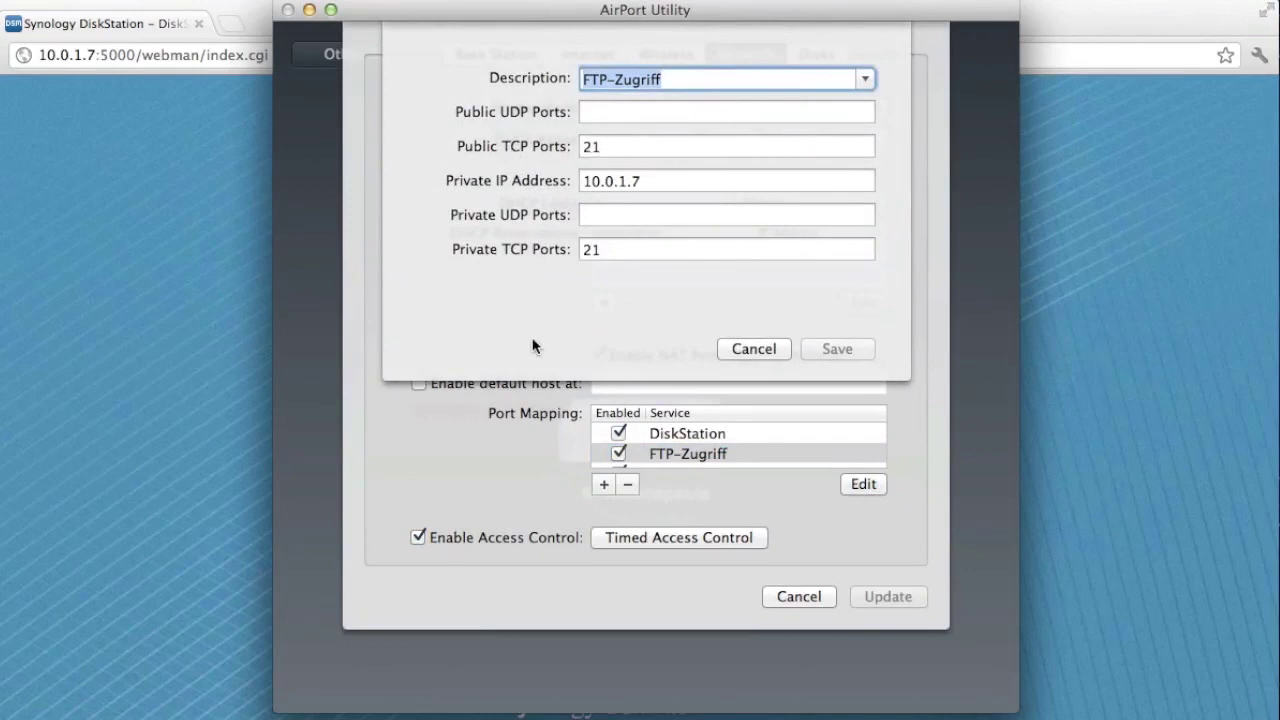
left_click(761, 348)
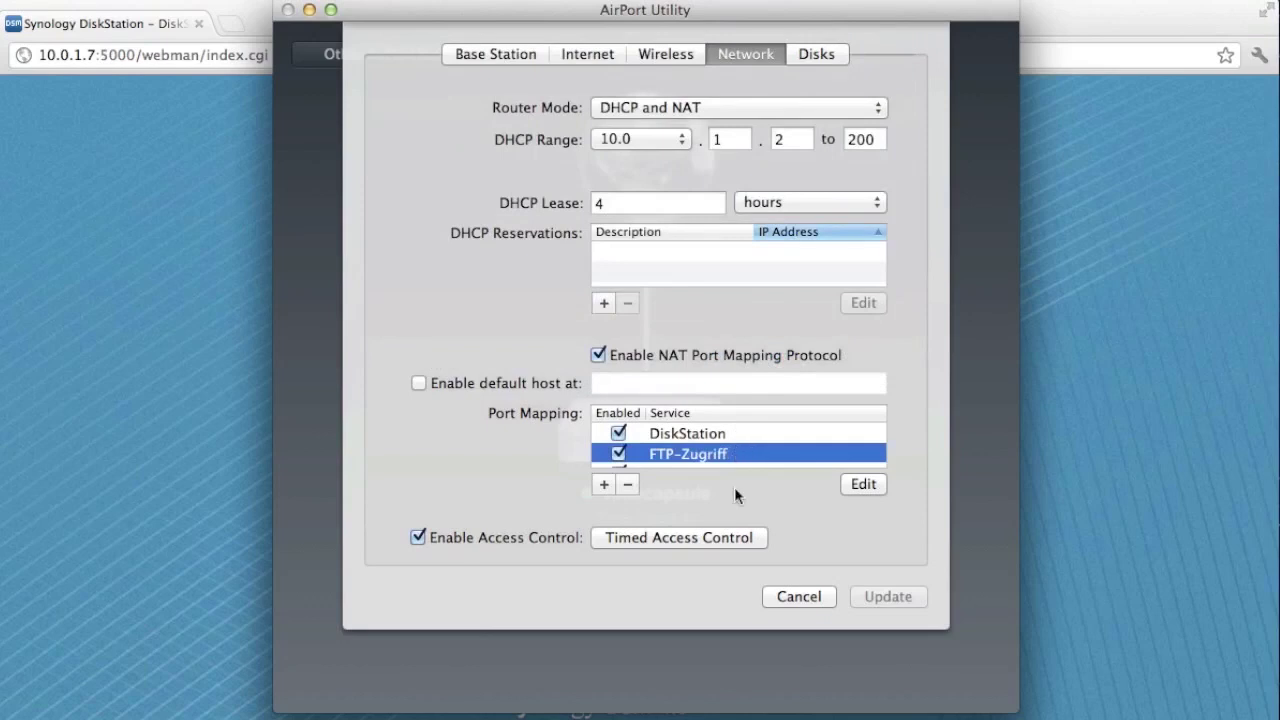
left_click(798, 597)
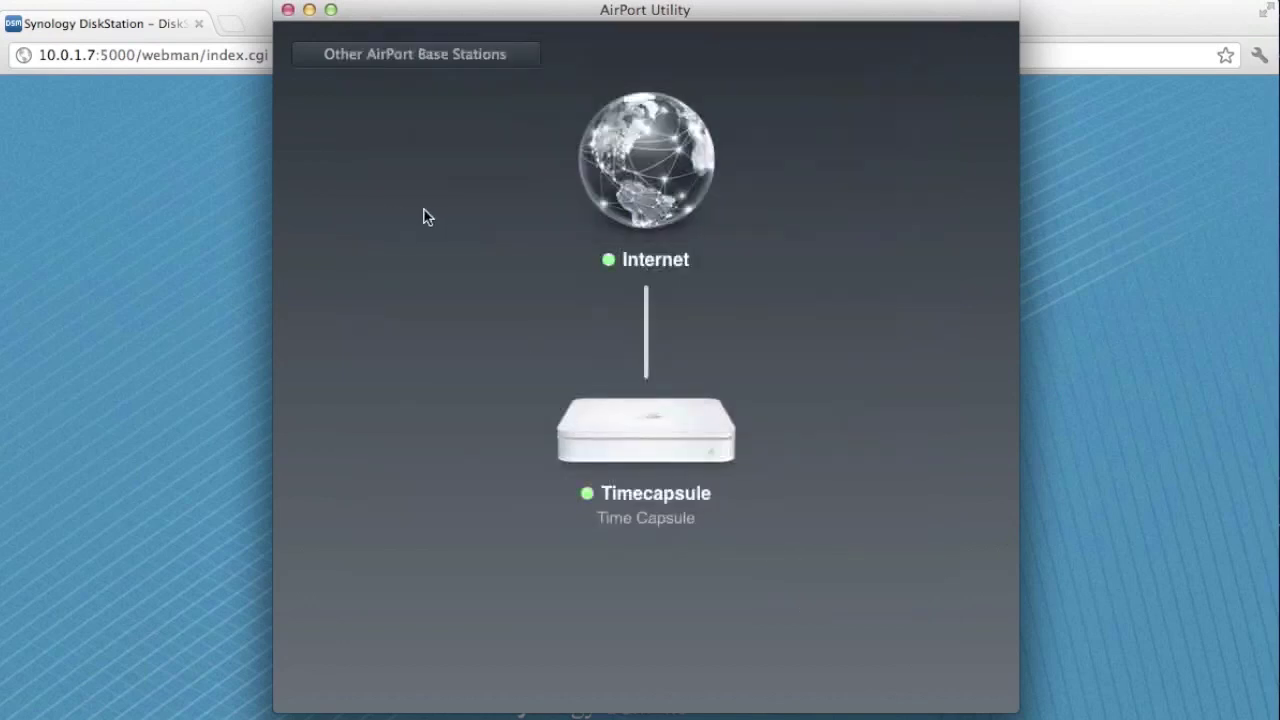
Quit AirPort Utility and show the DSM main menu's application list.
left_click(288, 11)
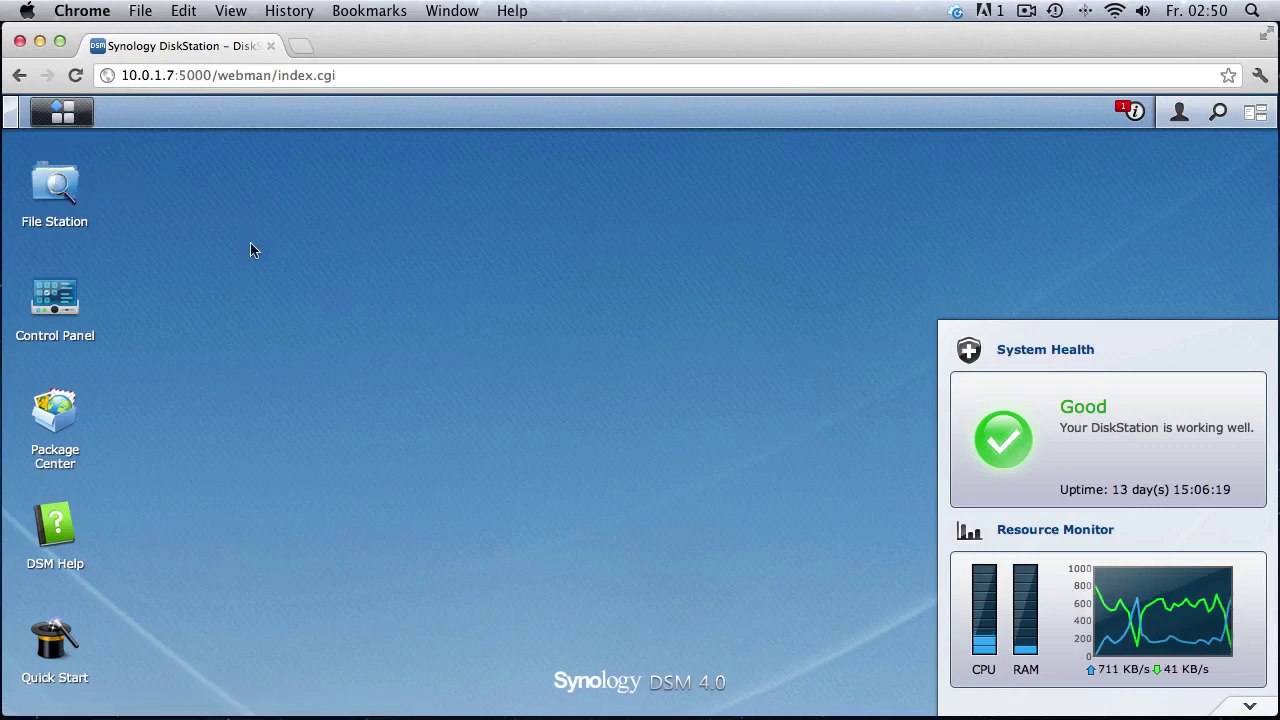
left_click(61, 120)
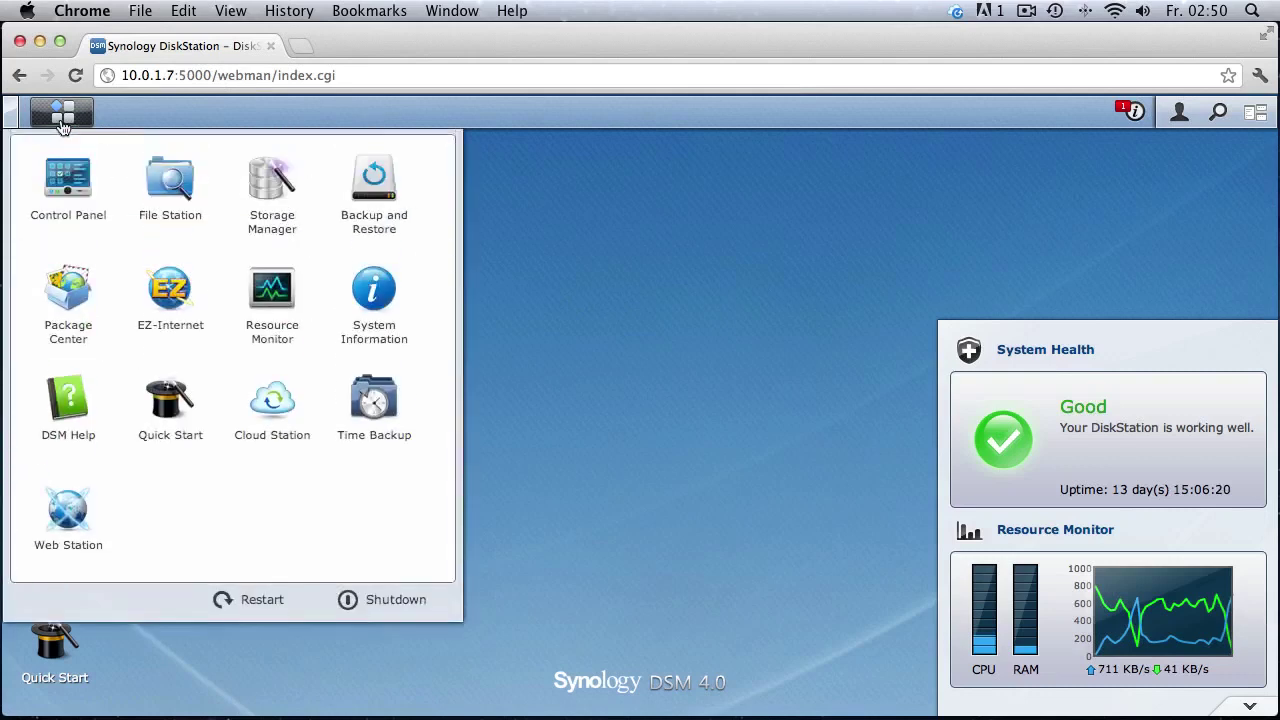
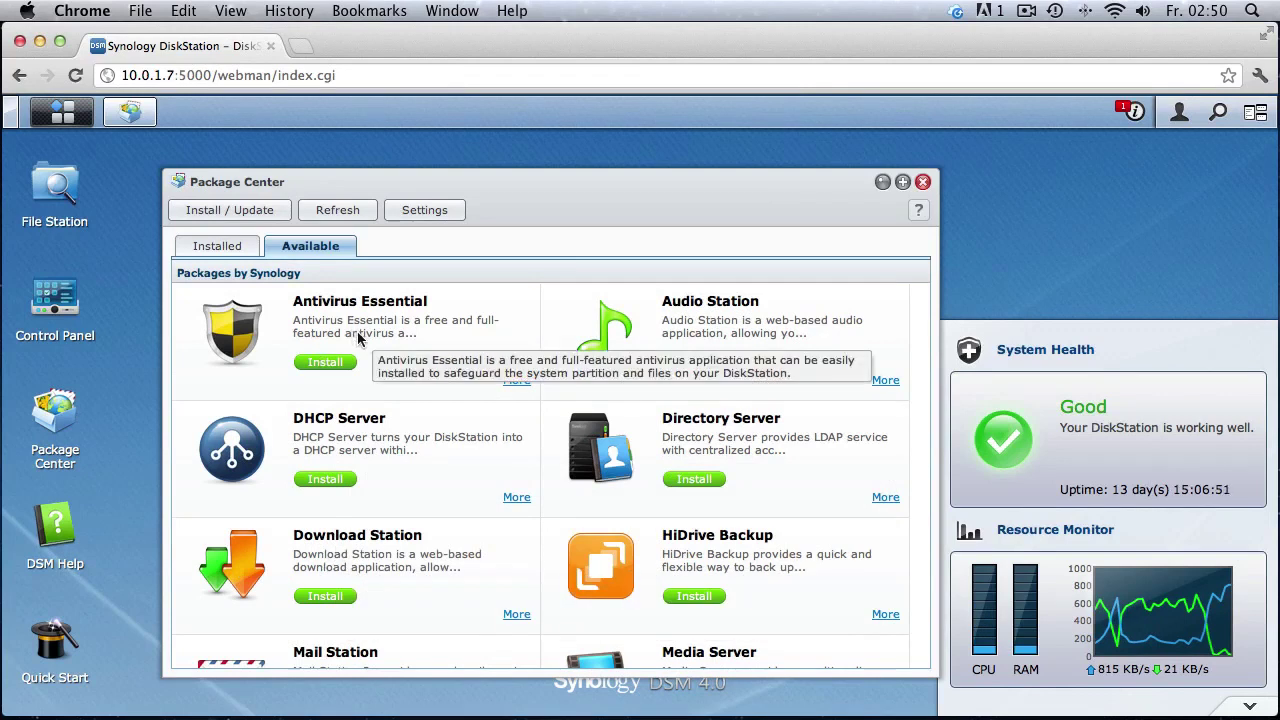
Verify Cloud Station runs among installed packages, close Package Center, and check its menu-bar status.
left_click(217, 246)
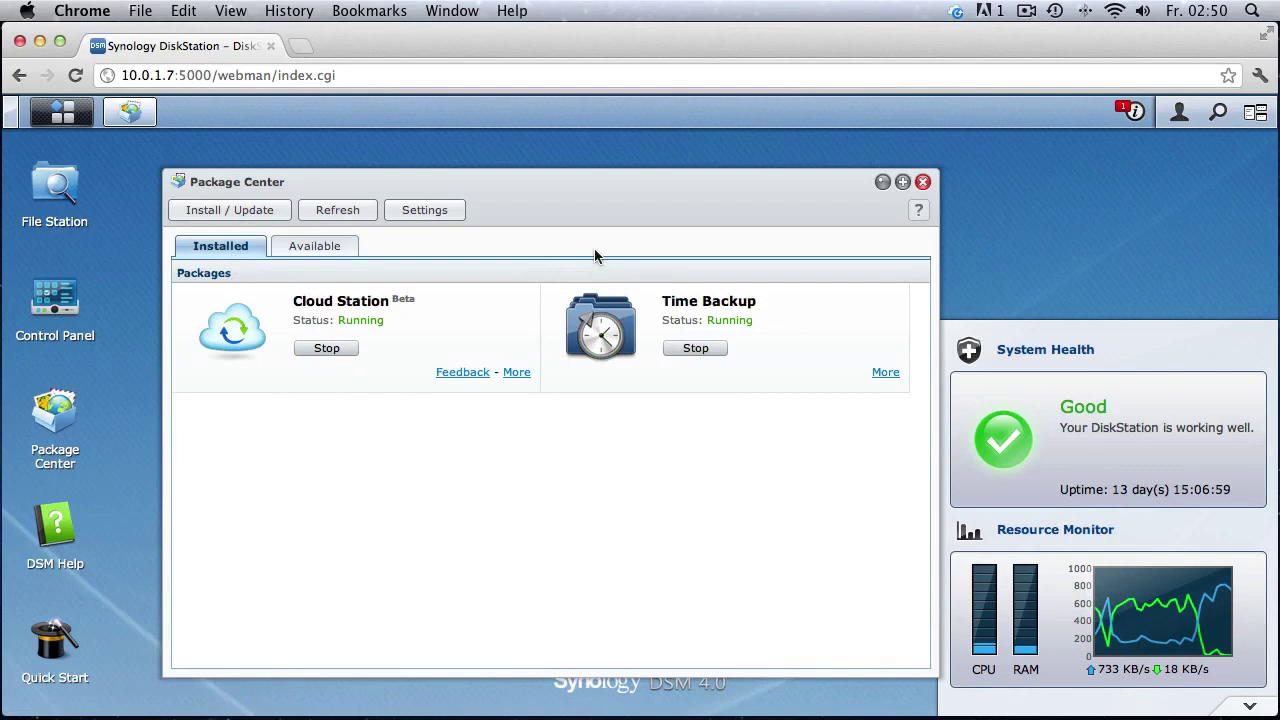
left_click(922, 181)
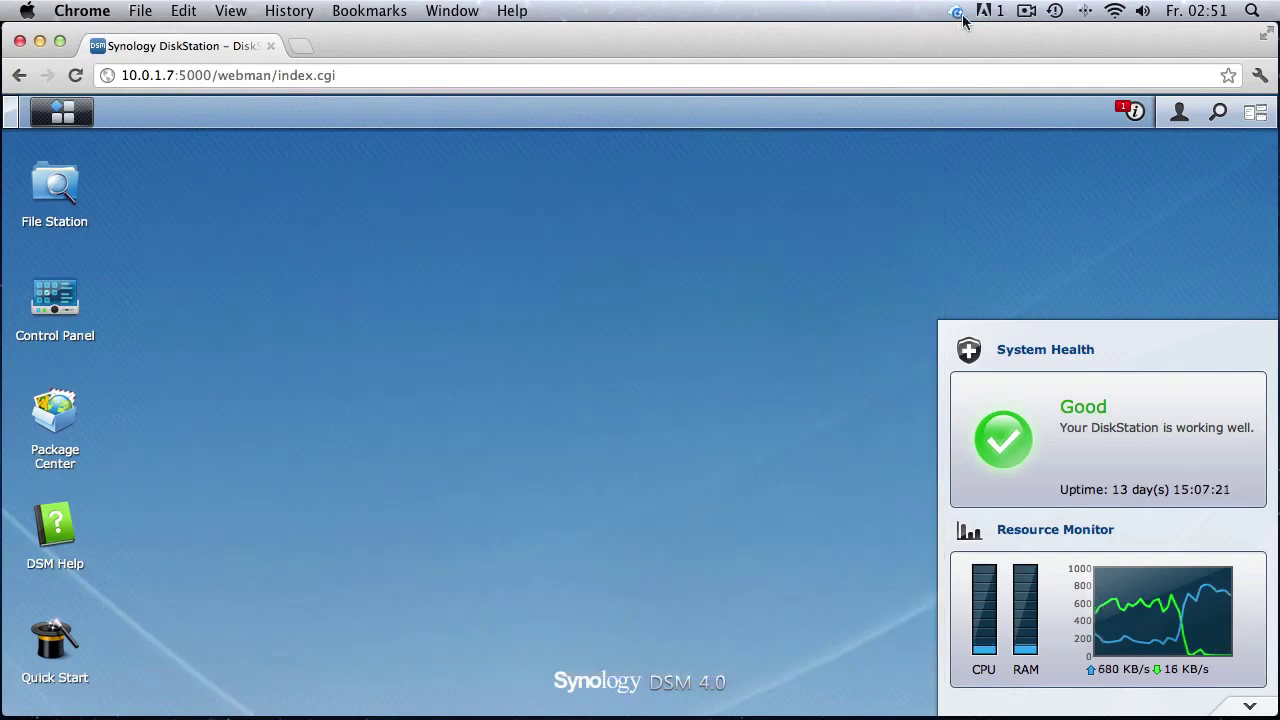
left_click(958, 14)
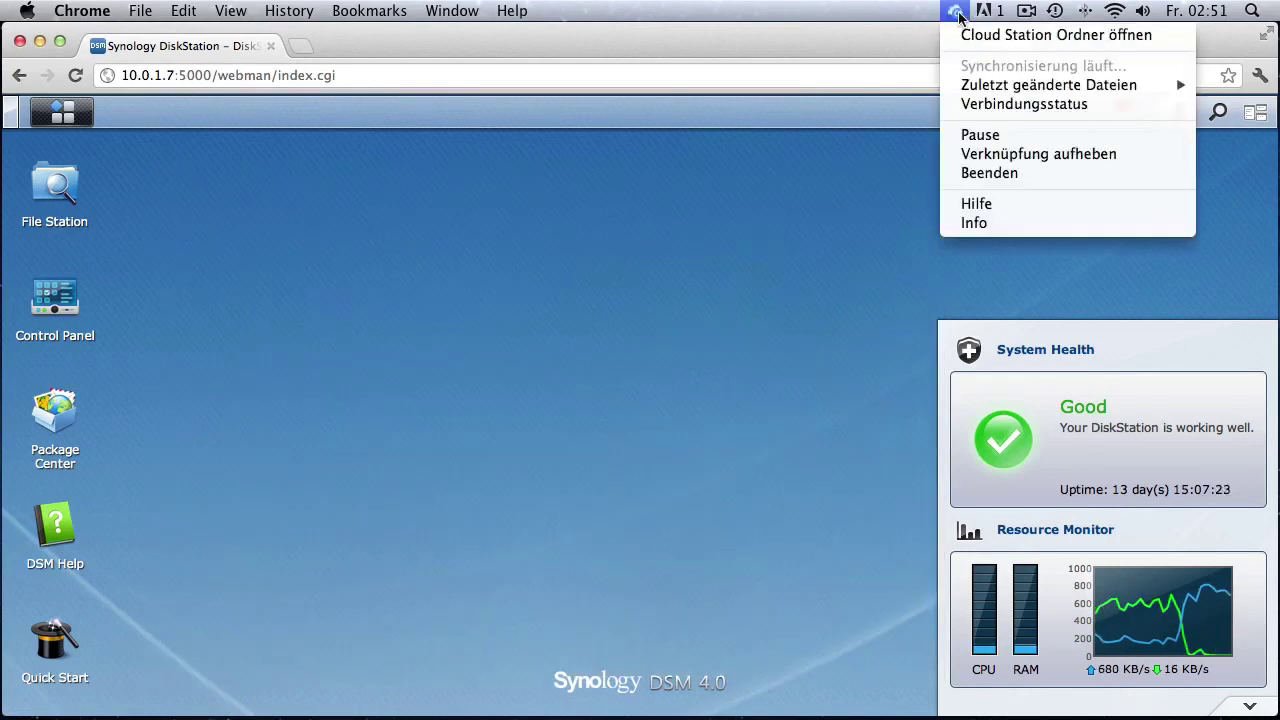
left_click(878, 195)
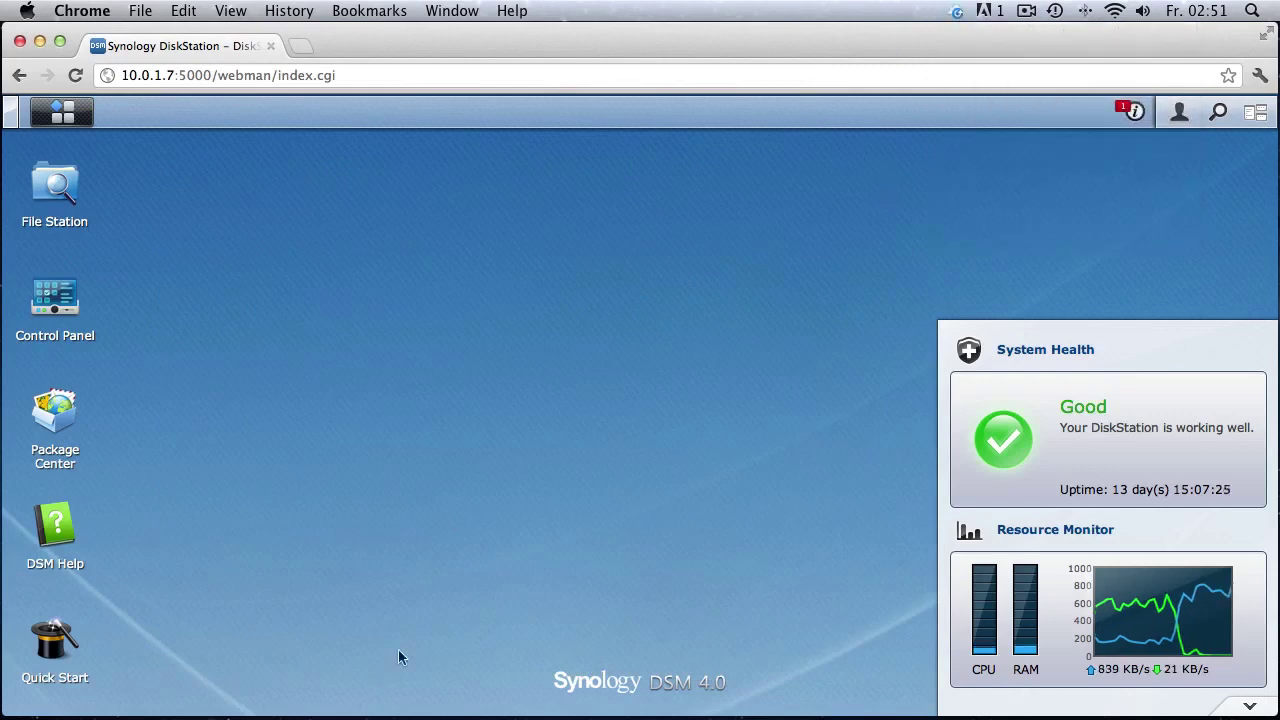
mouse_move(254, 705)
left_click(82, 692)
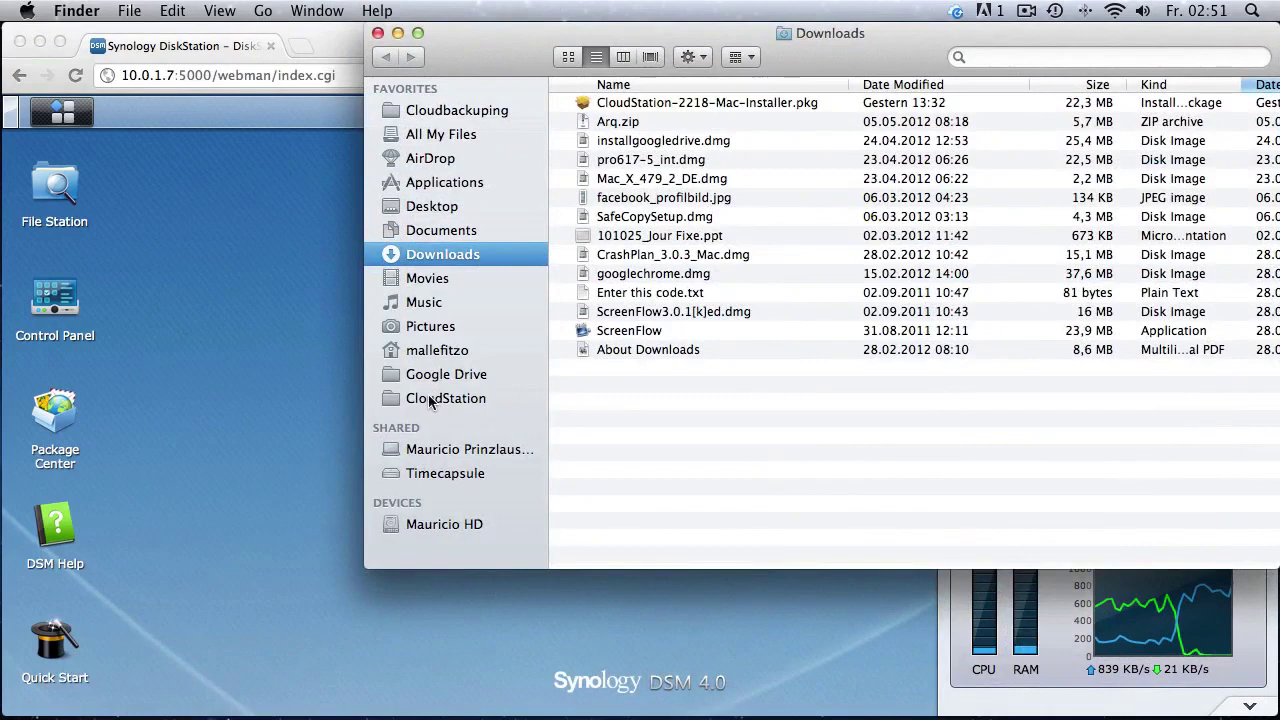
Open the CloudStation folder and select 5TB Intro, ADrive-Restore.mov and amazonclouddrive-homepage.jpg.
left_click(460, 400)
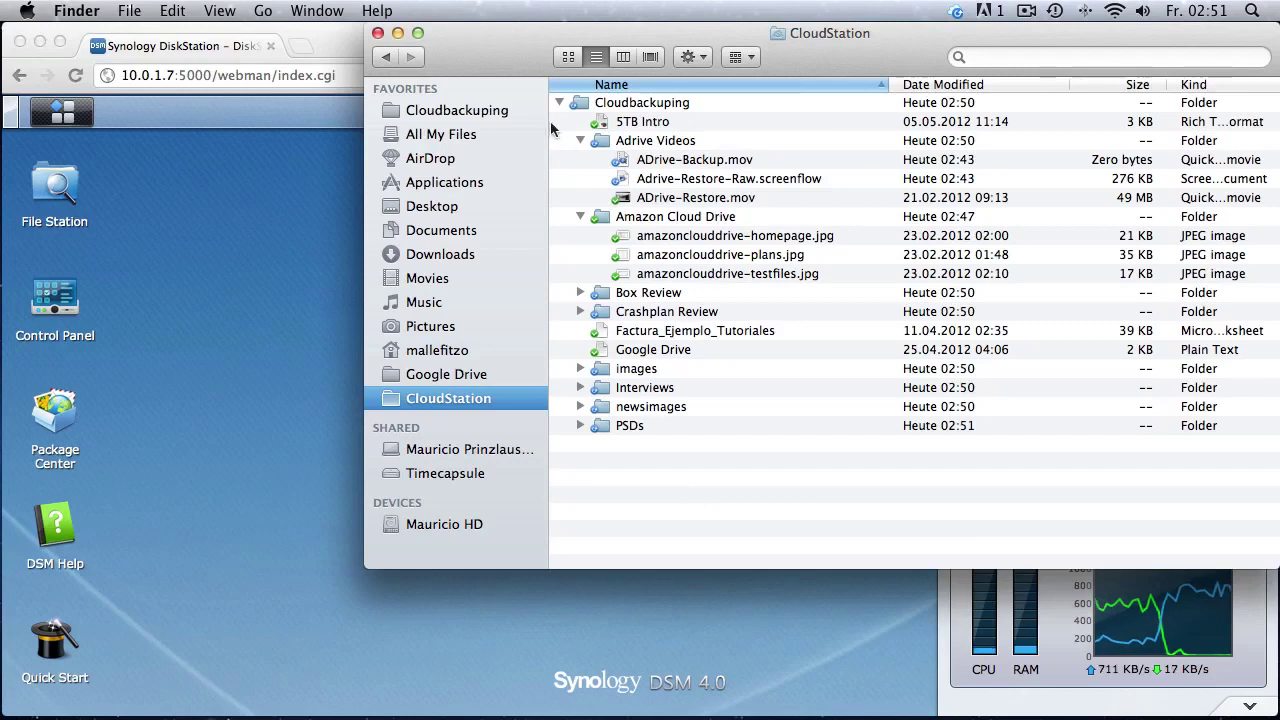
left_click(630, 118)
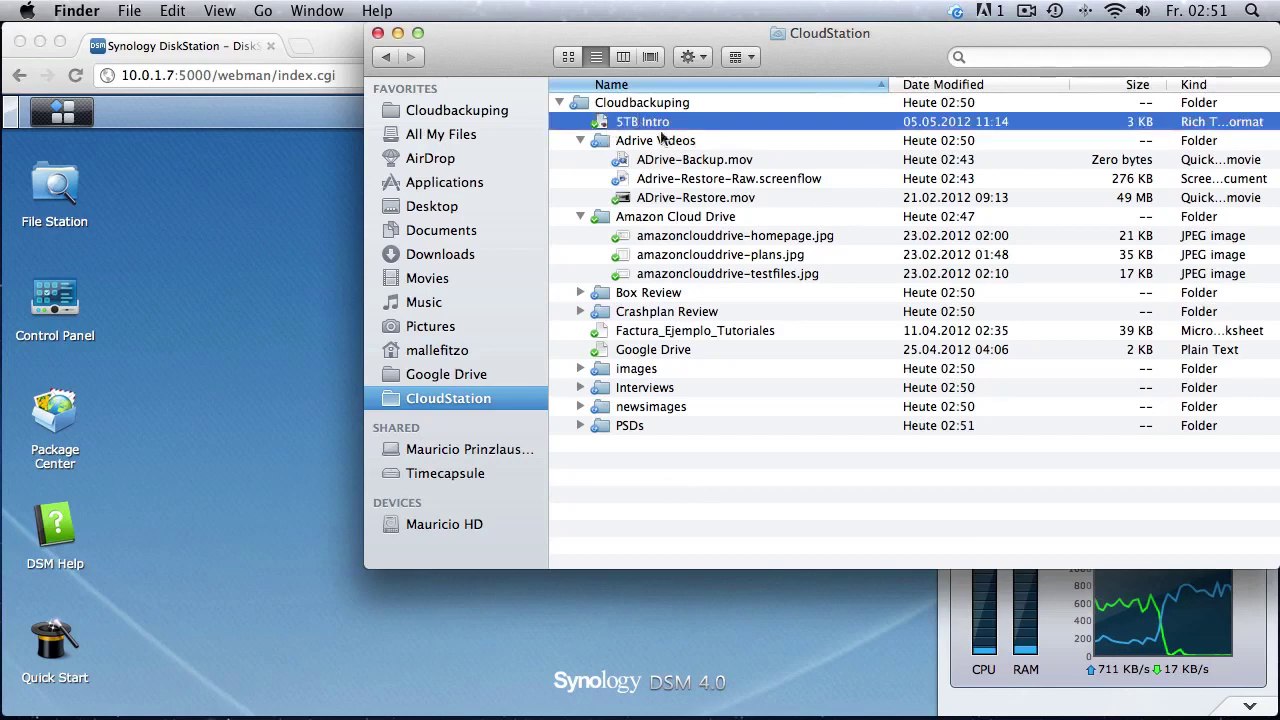
left_click(651, 200)
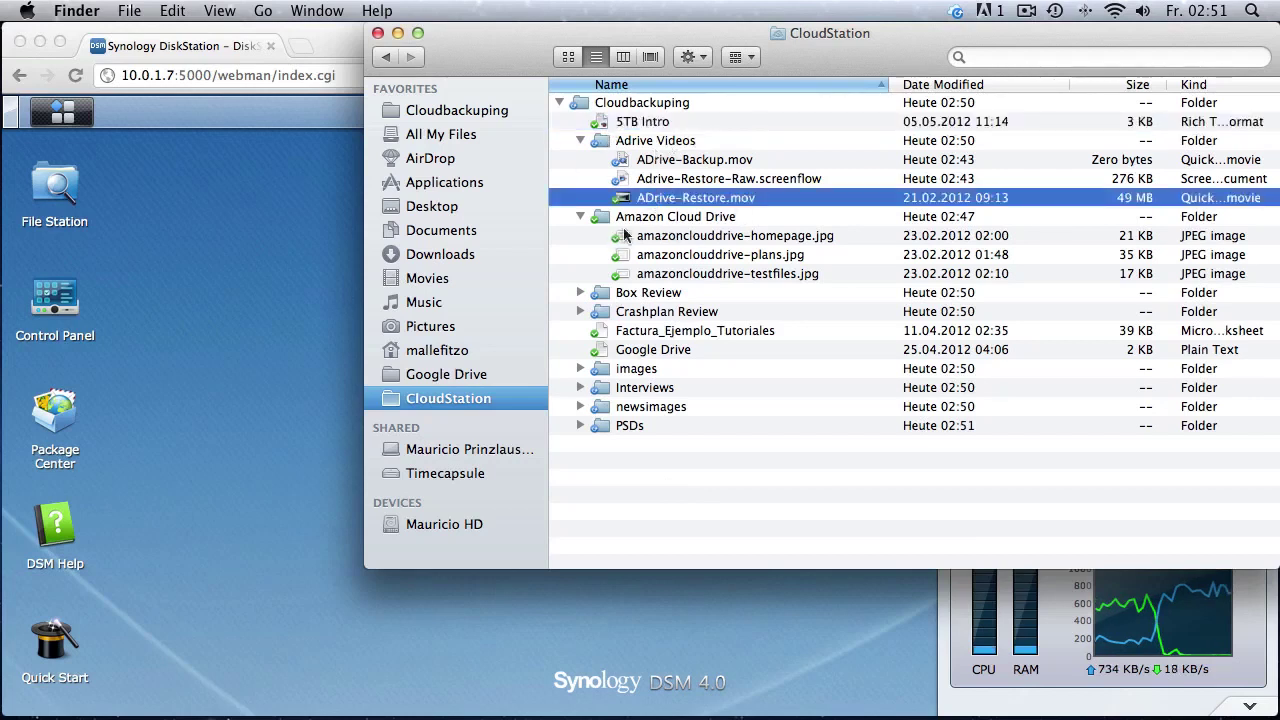
left_click(668, 237)
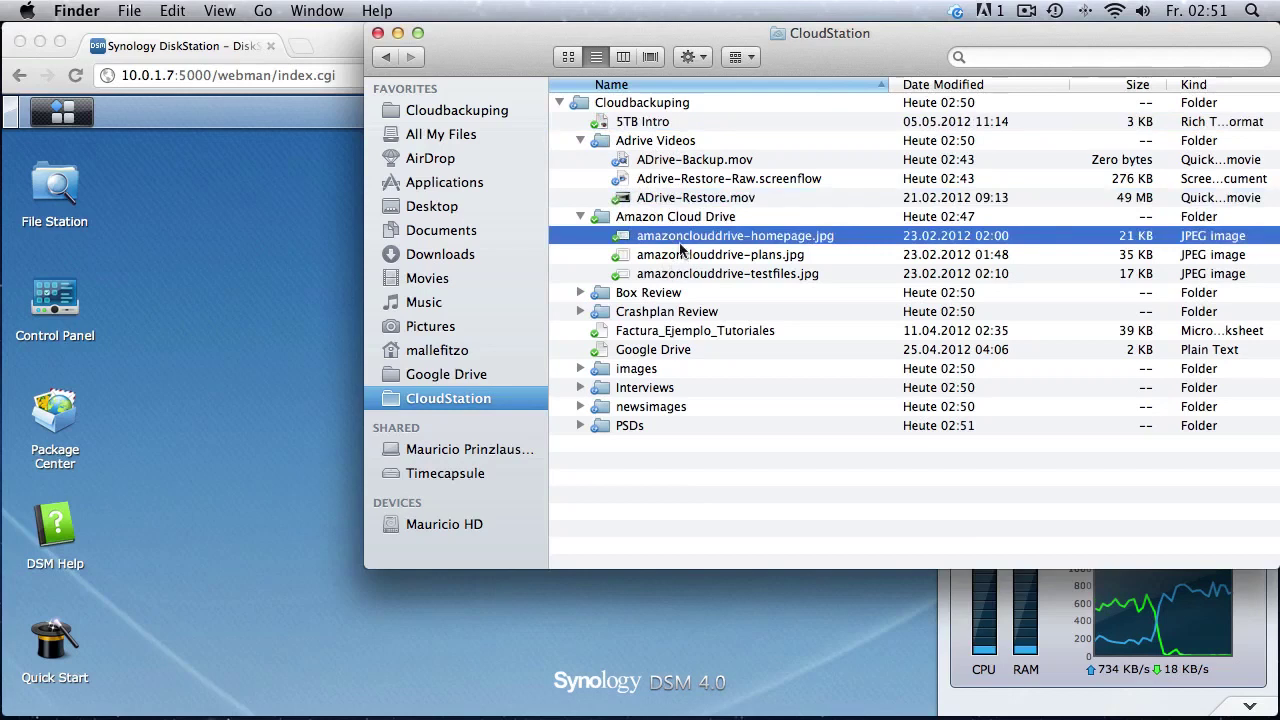
Expand Box Review, Crashplan Review and images, then request screen sharing with the shared MacBook.
left_click(635, 293)
key("Right")
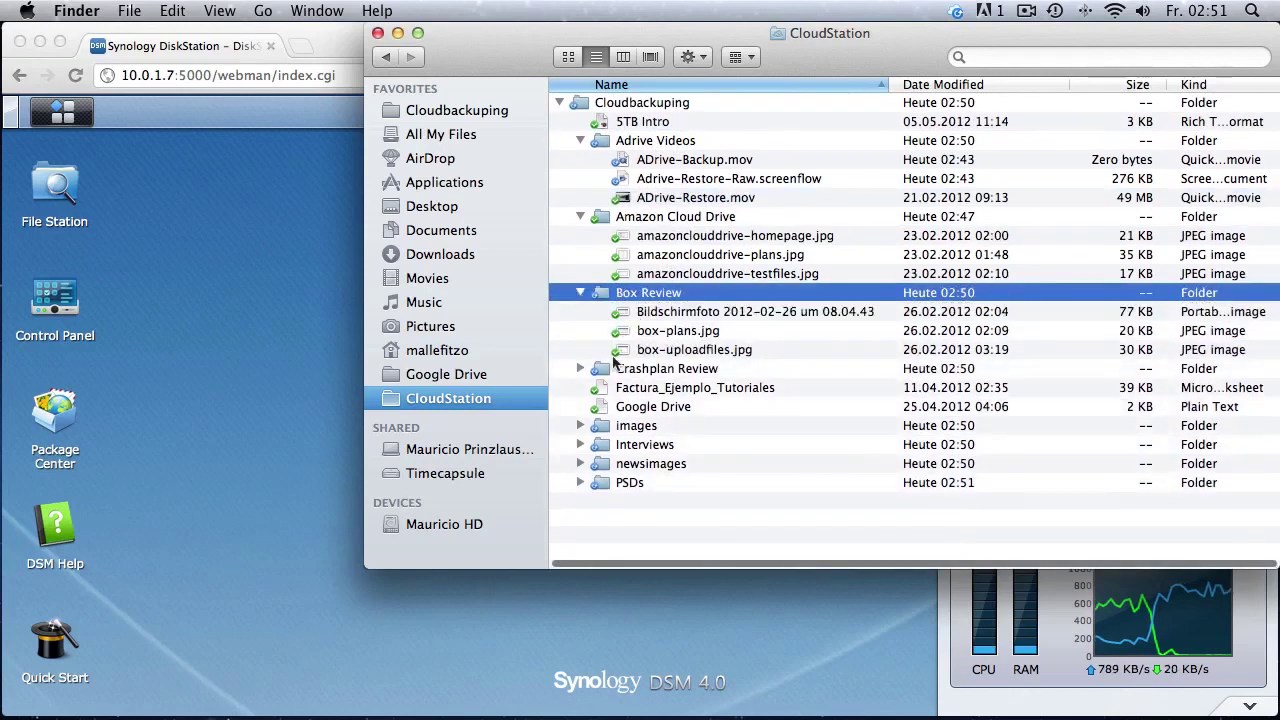
left_click(580, 369)
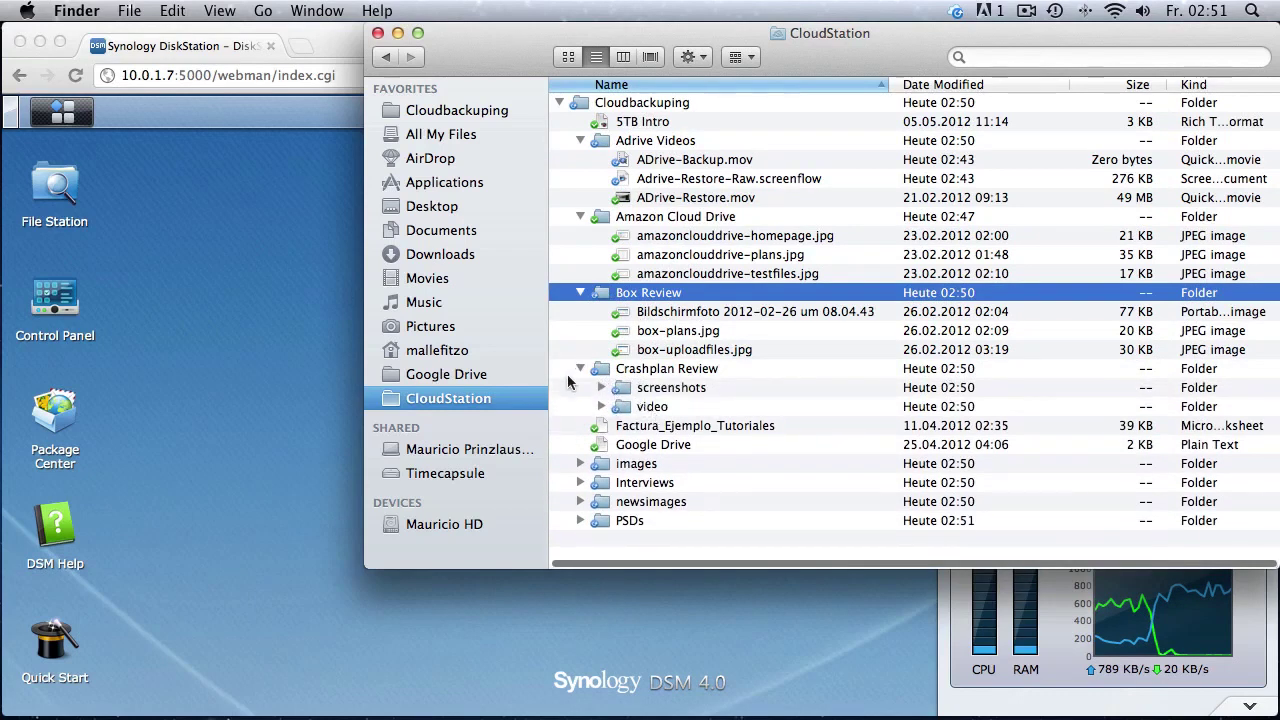
left_click(601, 406)
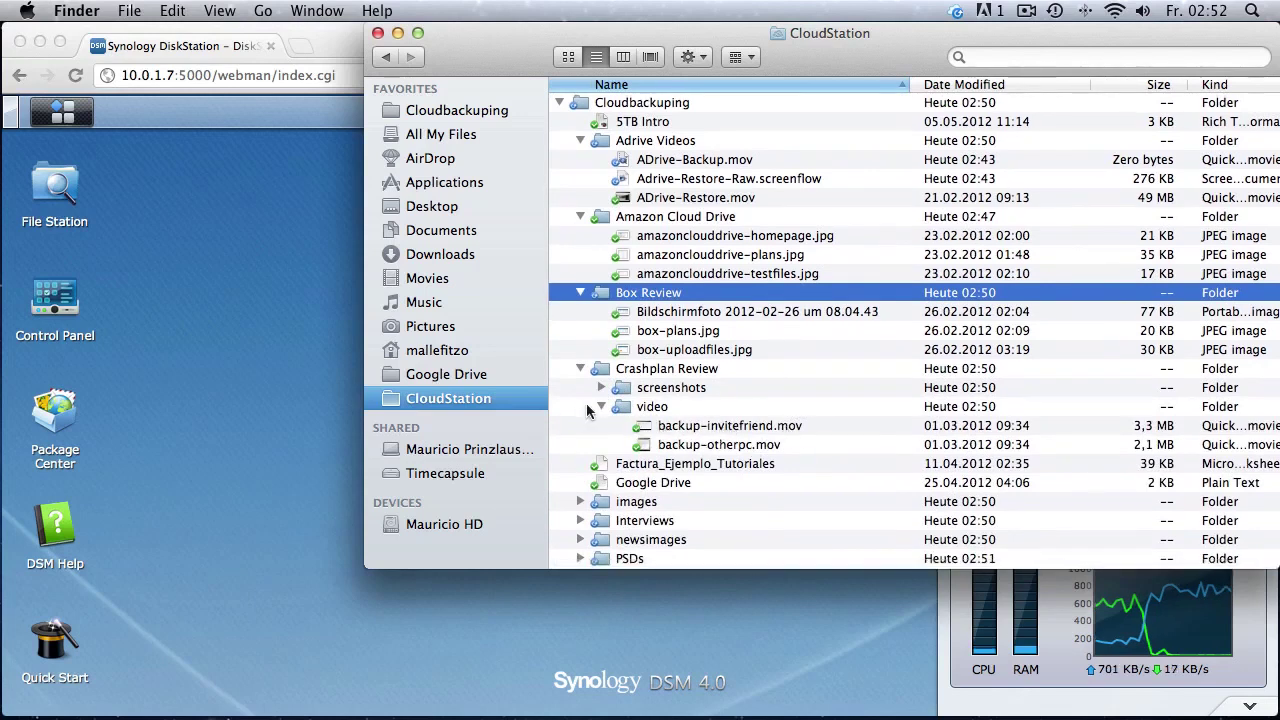
left_click(602, 406)
left_click(580, 464)
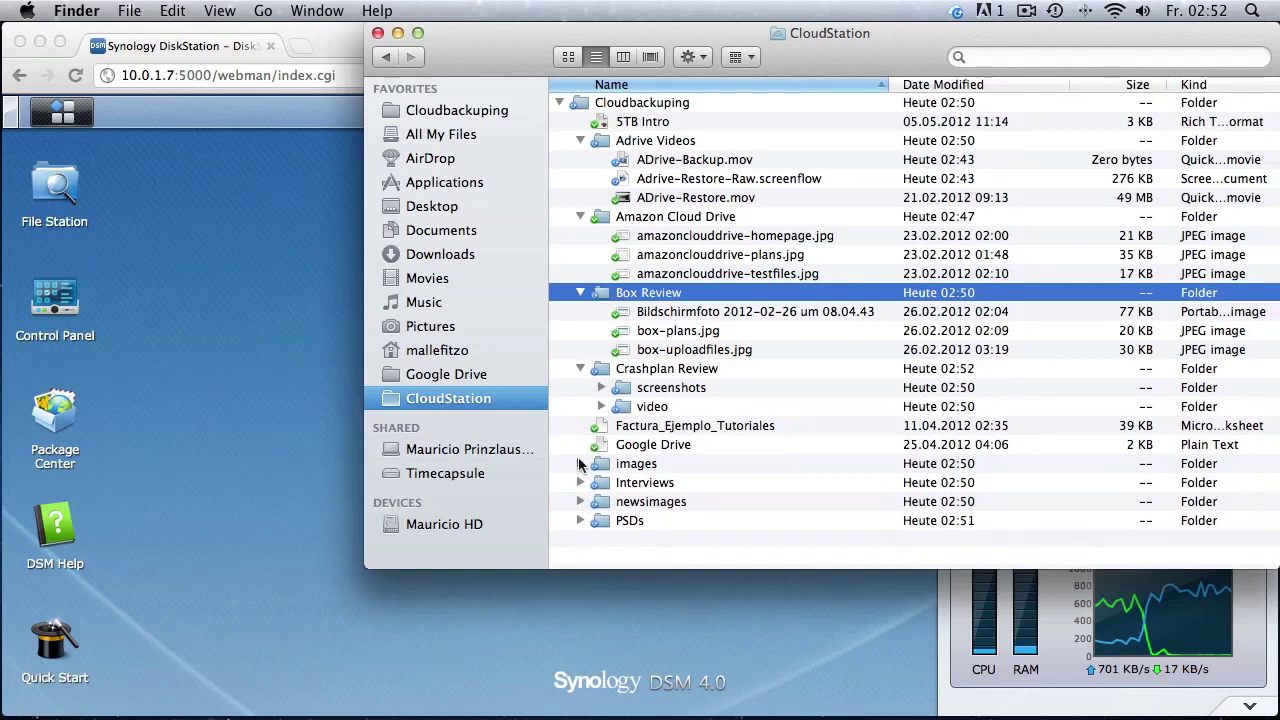
scroll(737, 463, "down", 5)
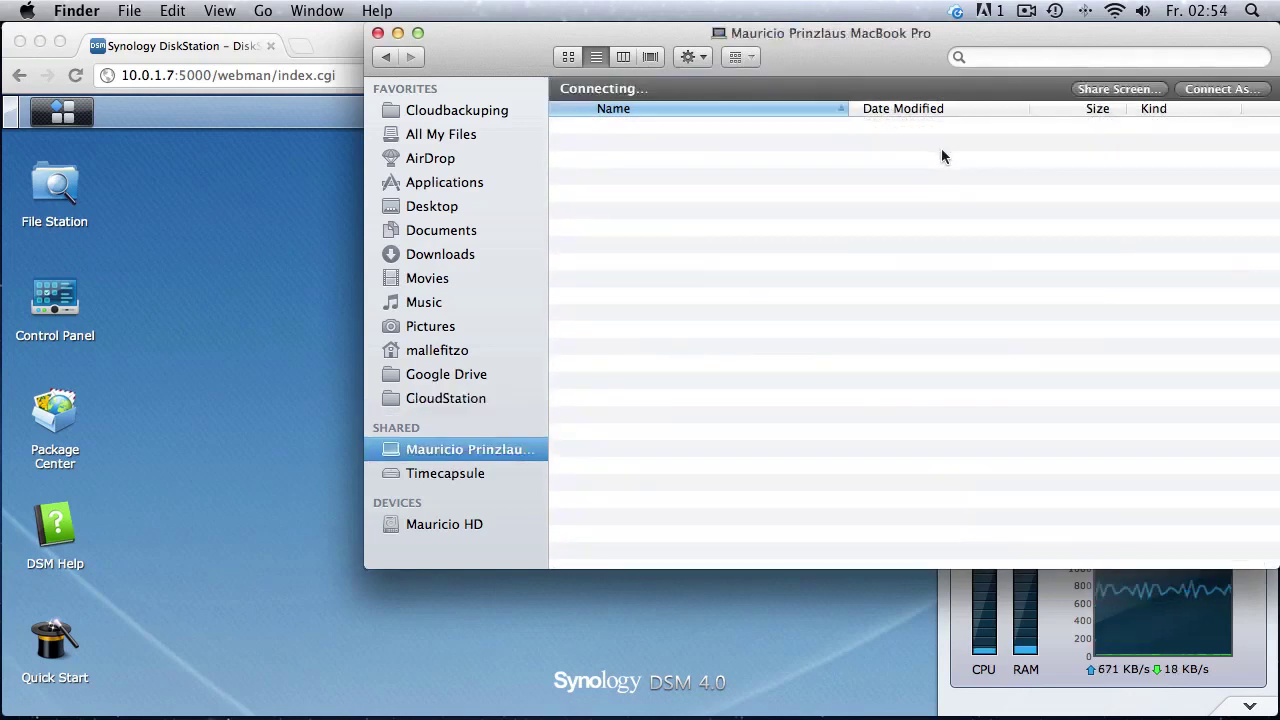
left_click(1112, 92)
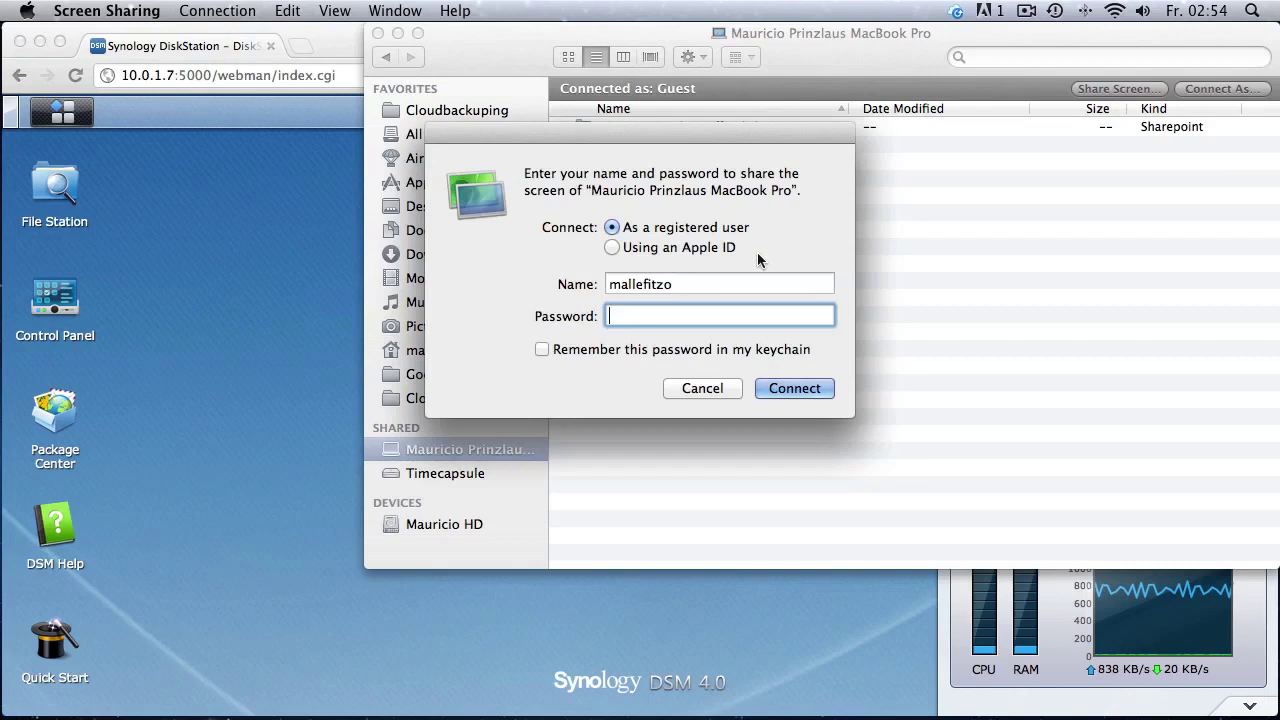
Enter the registered user's account password and connect to the remote MacBook.
type("••••••••••••")
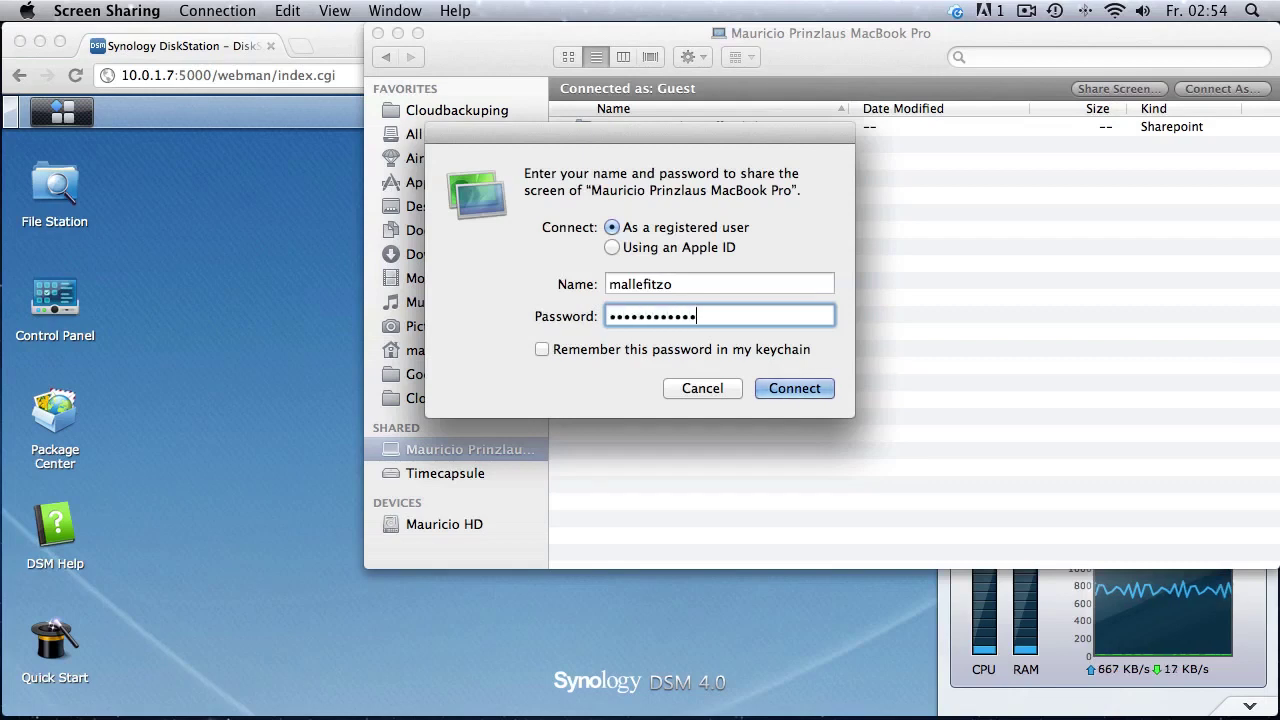
key("Return")
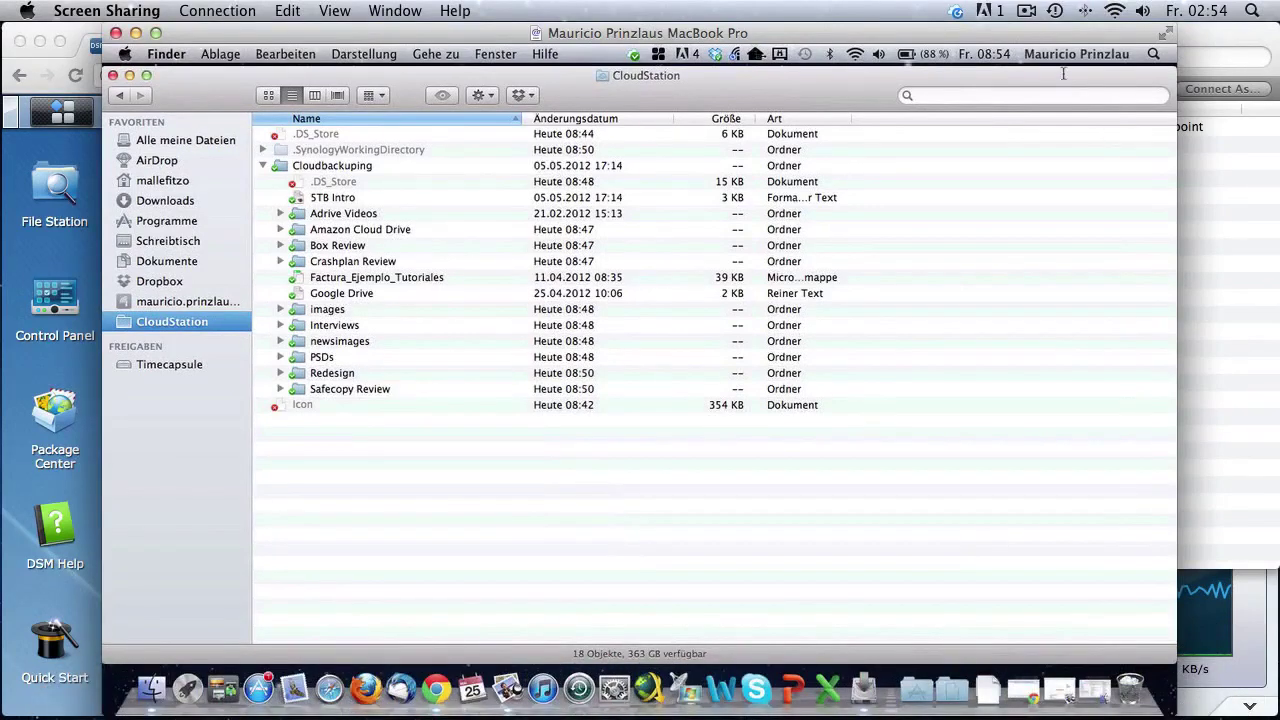
Reposition and shrink the Screen Sharing window so the local Finder window stays visible.
left_click_drag(1057, 33, 1004, 33)
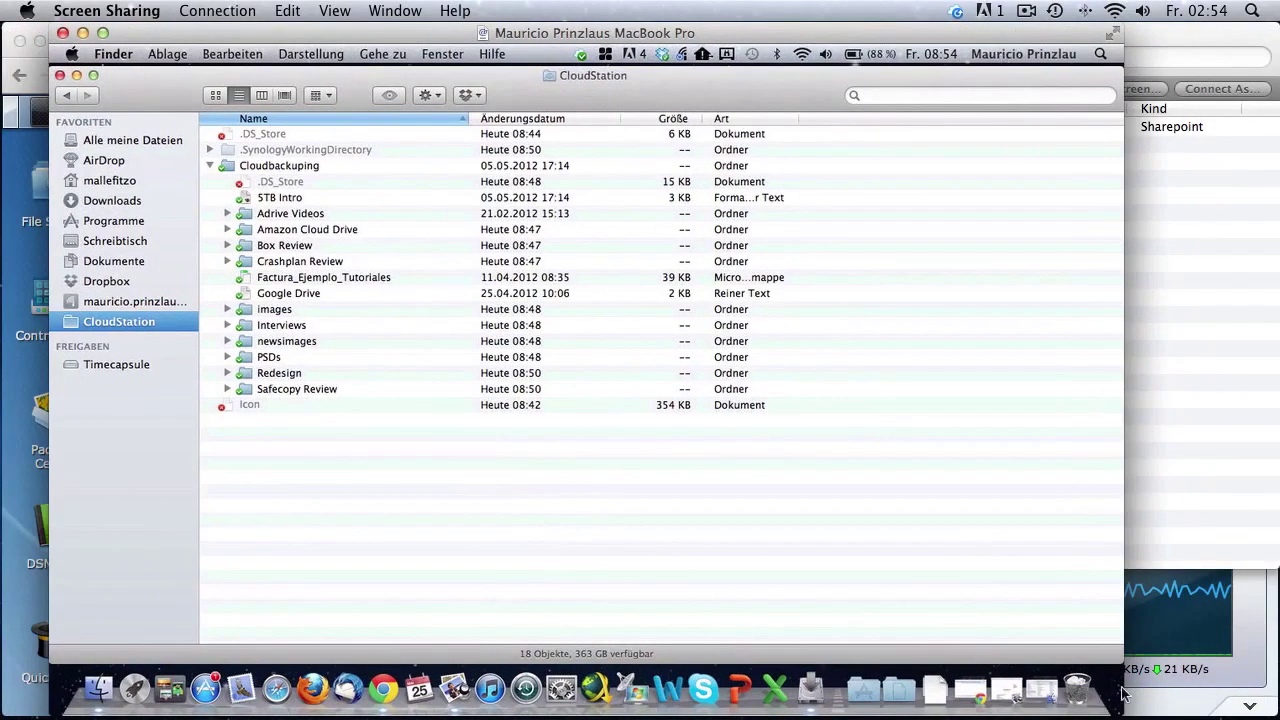
left_click_drag(1126, 685, 690, 578)
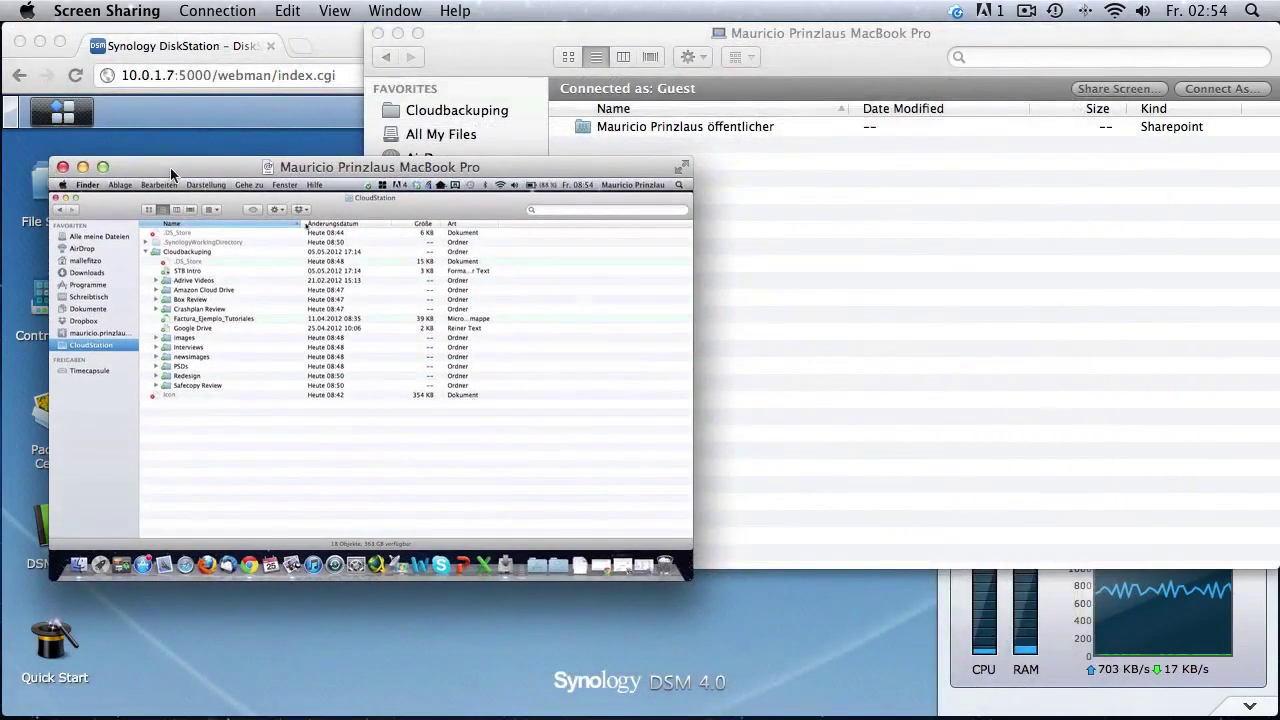
left_click_drag(170, 167, 172, 80)
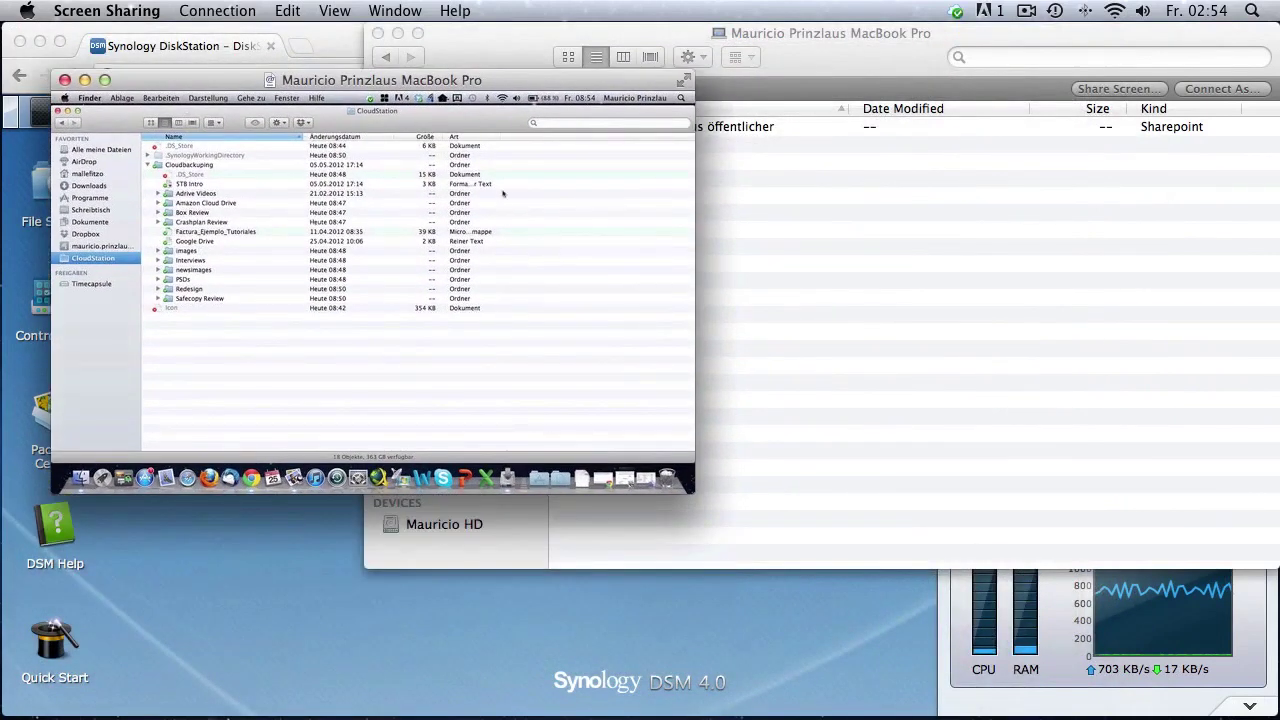
left_click(806, 208)
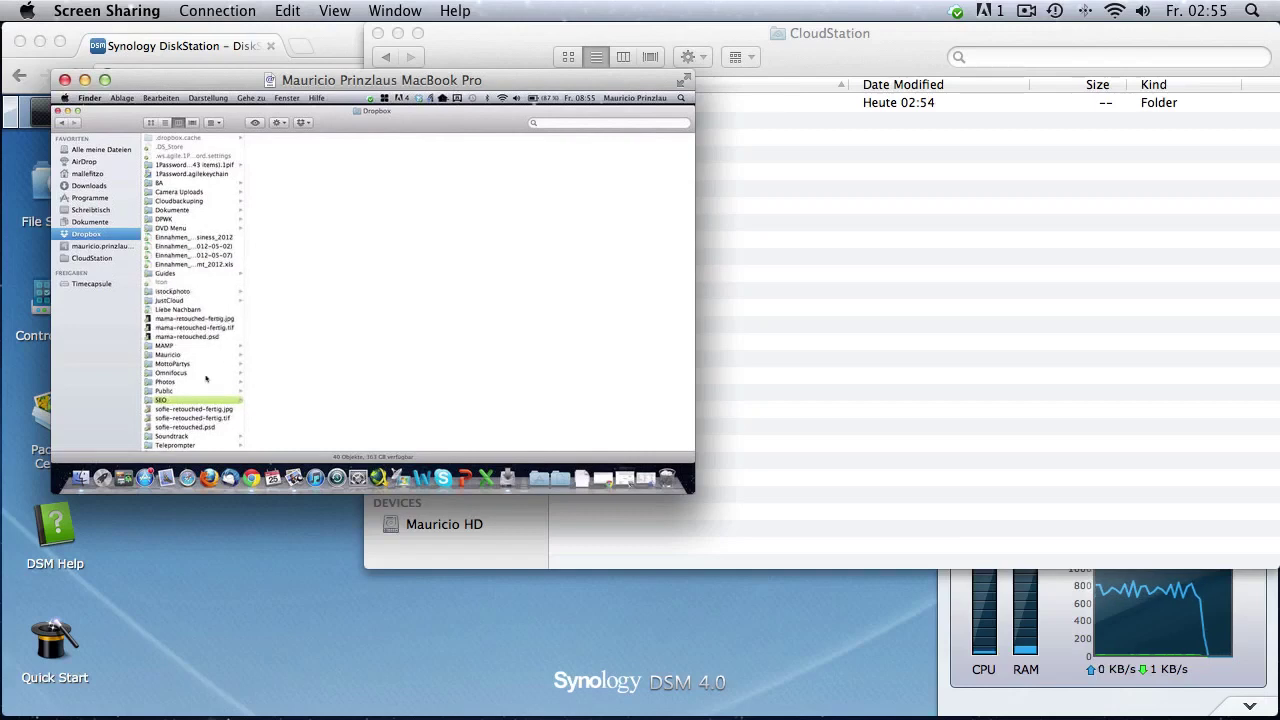
Paste the Uni folder into the remote Mac's CloudStation folder, then view the local CloudStation folder.
scroll(206, 378, "down", 3)
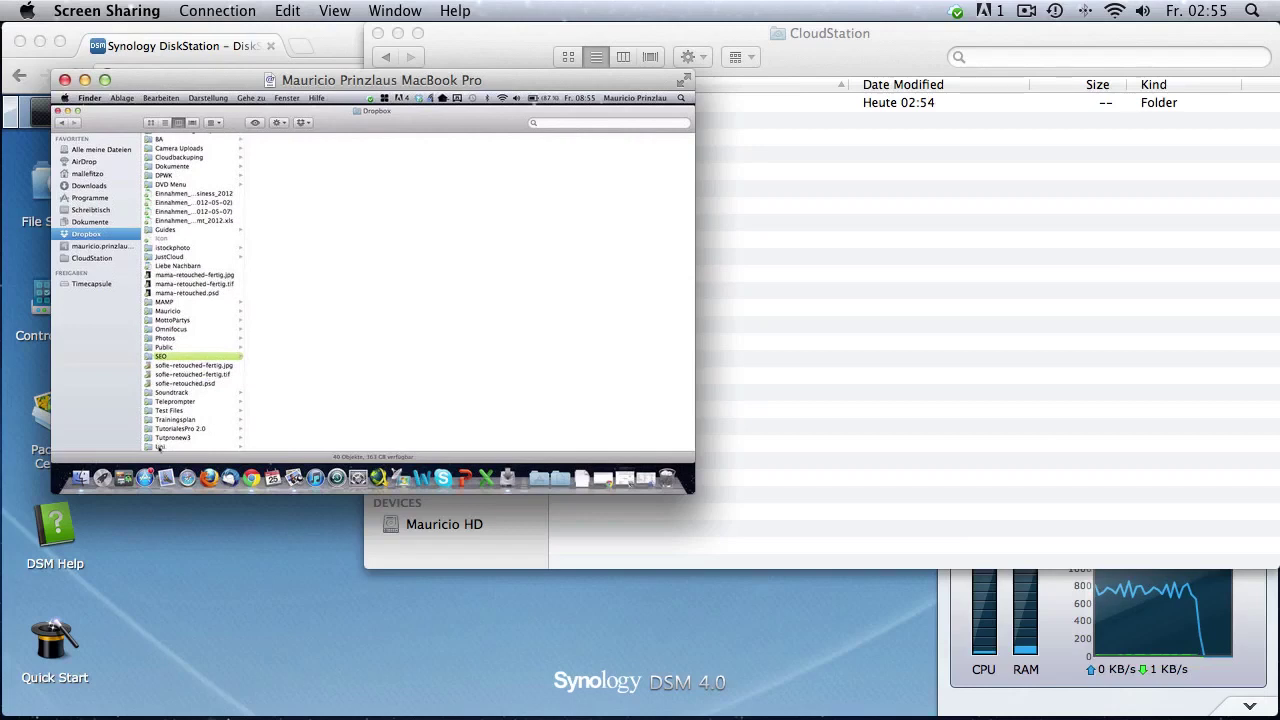
left_click(159, 447)
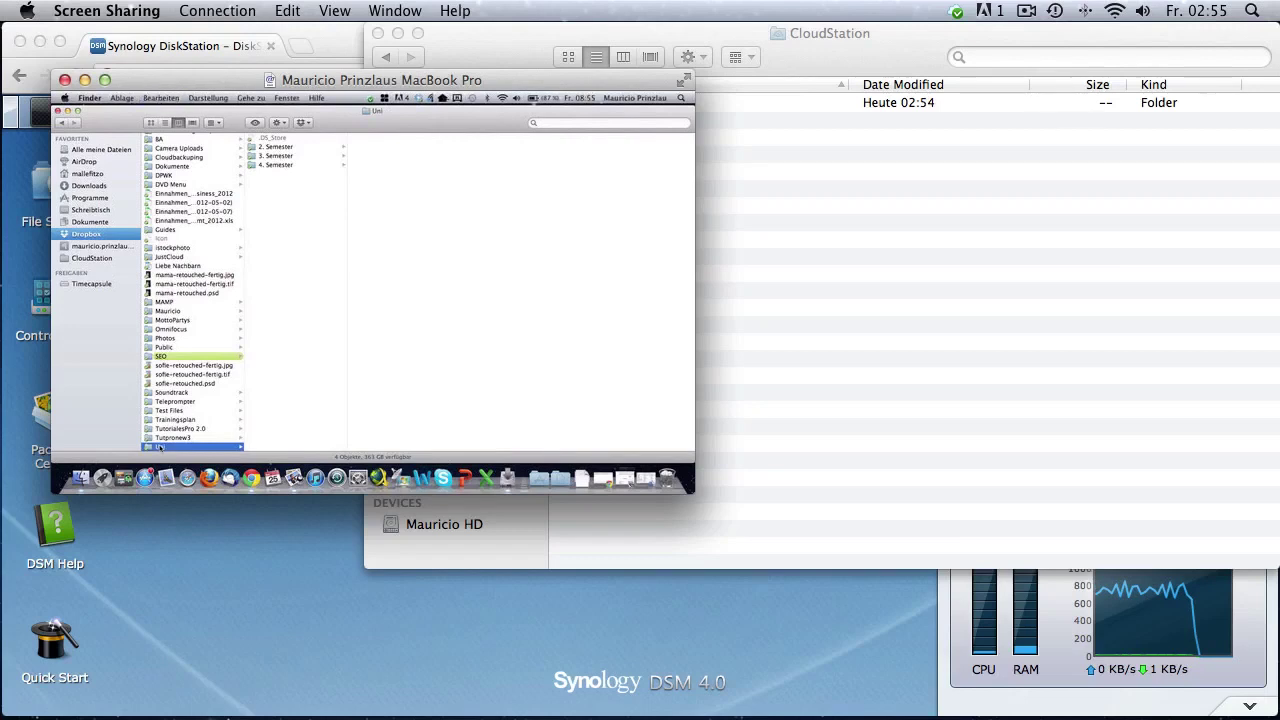
left_click(92, 258)
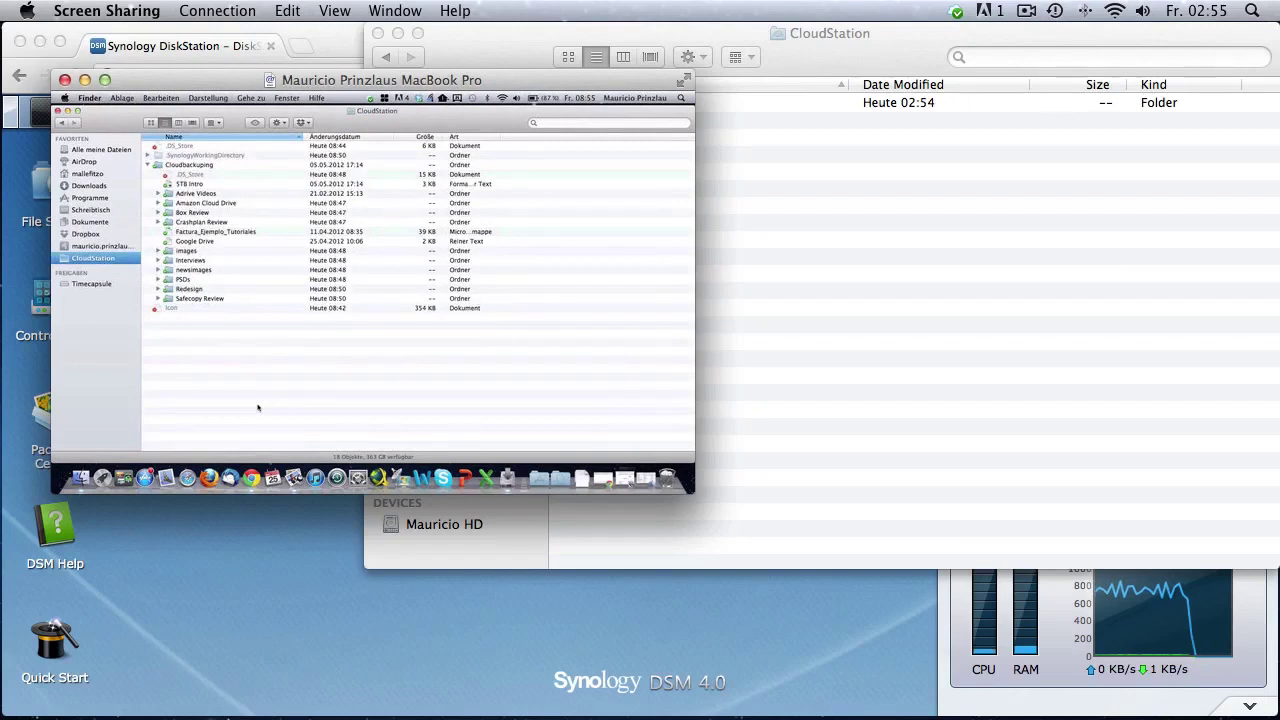
key("super+v")
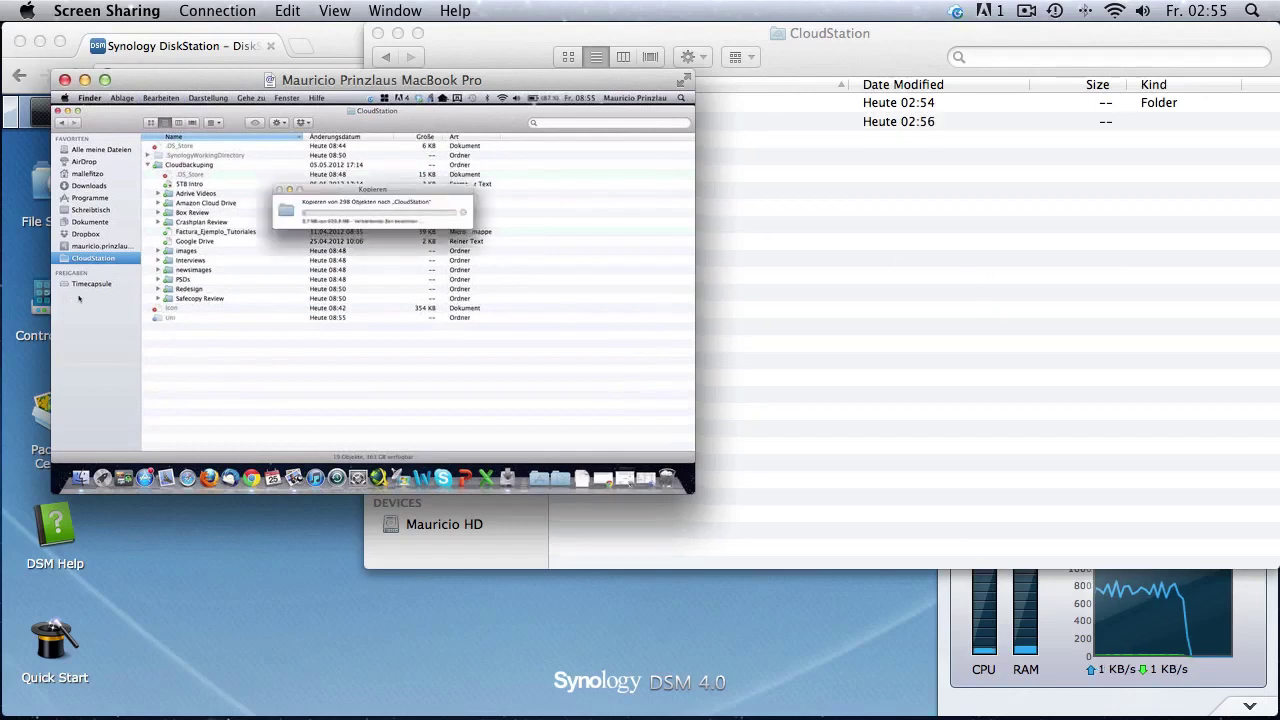
left_click(813, 338)
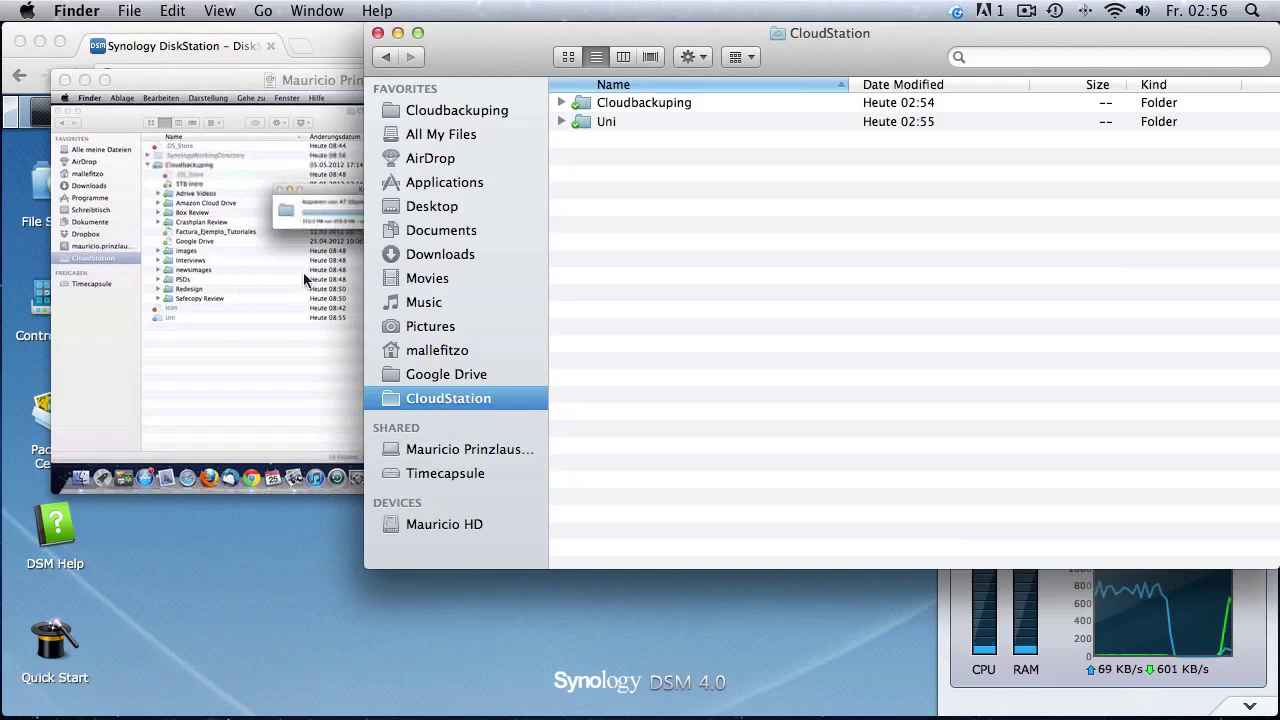
In the local CloudStation window, expand Uni and 2. Semester to confirm the synced subfolders.
left_click(1229, 672)
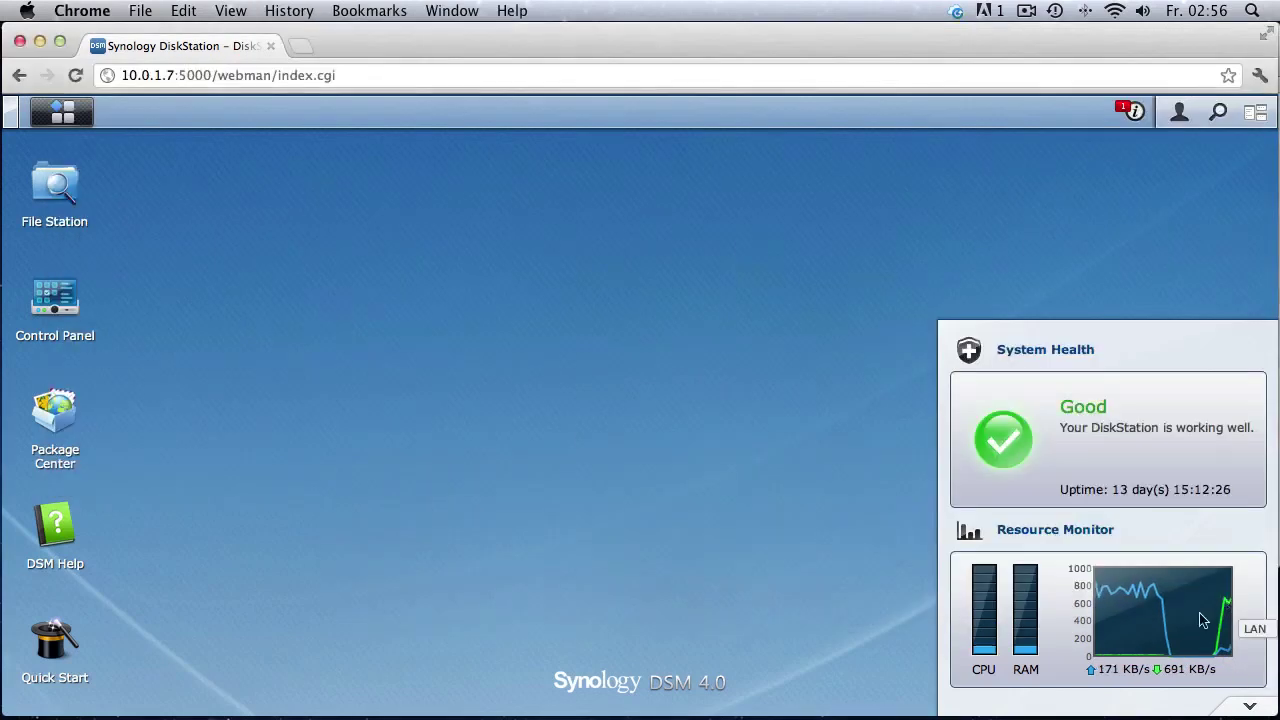
mouse_move(598, 705)
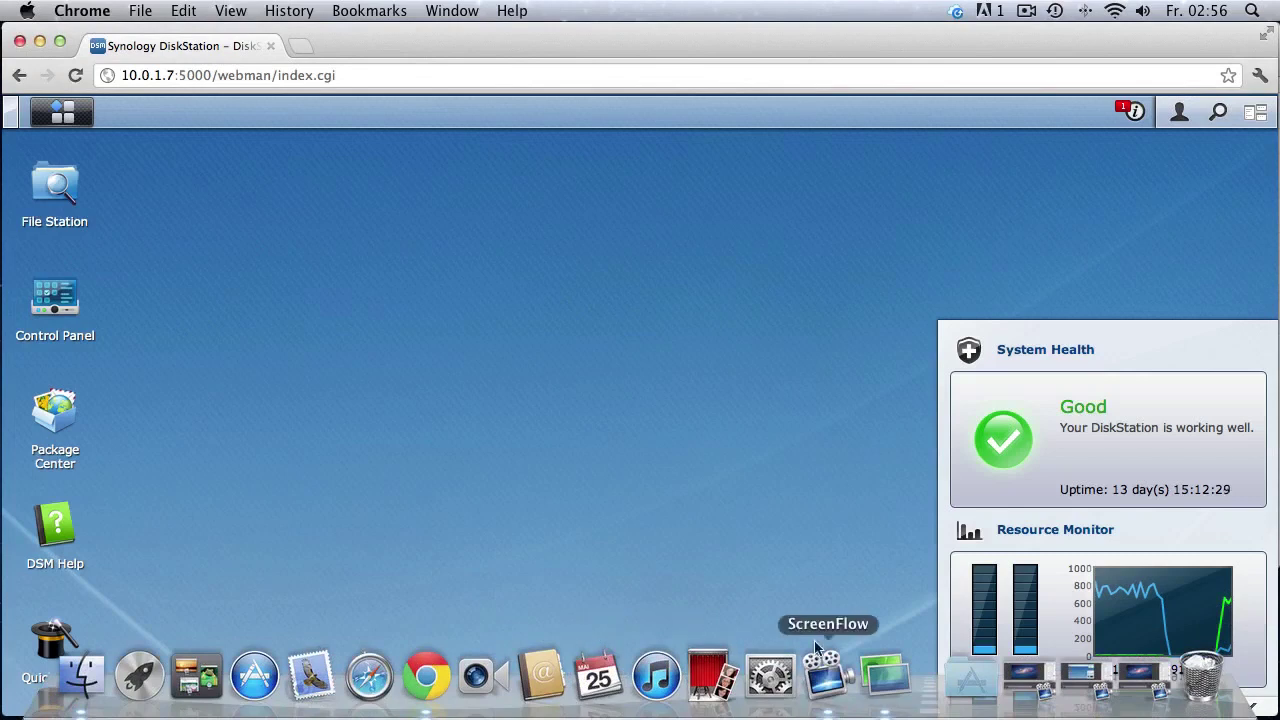
left_click(92, 683)
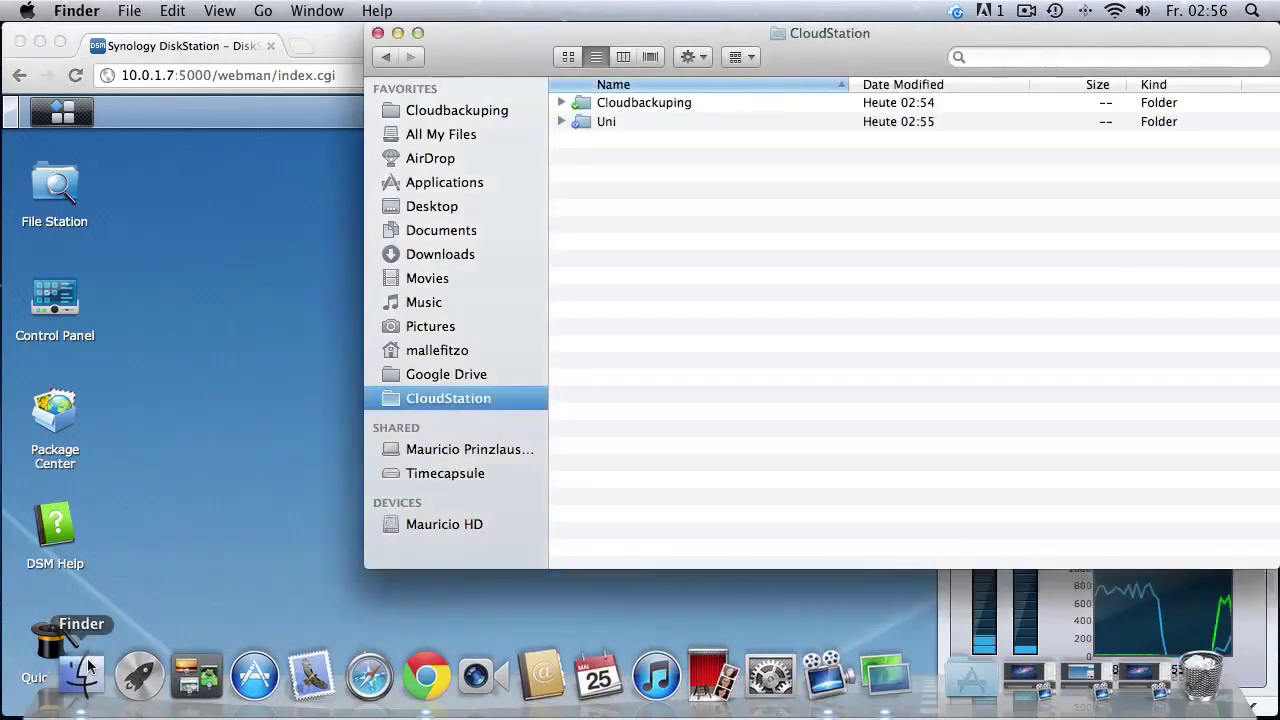
left_click(562, 121)
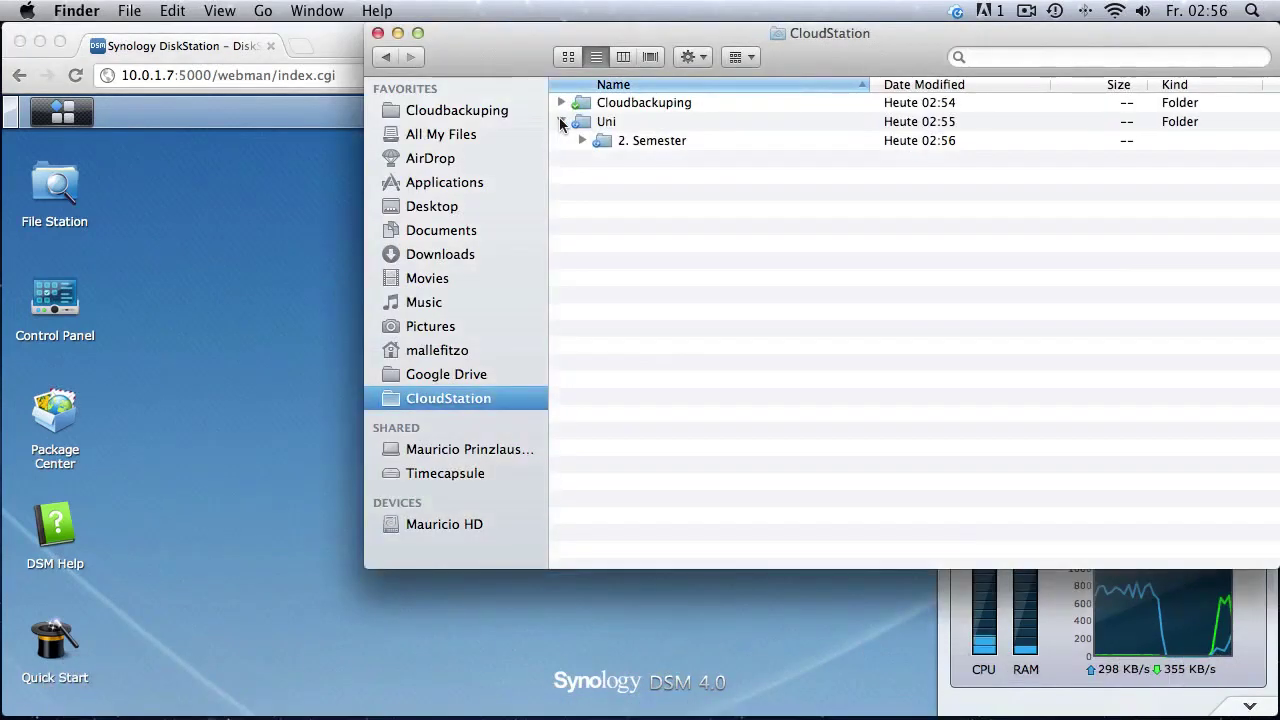
left_click(582, 141)
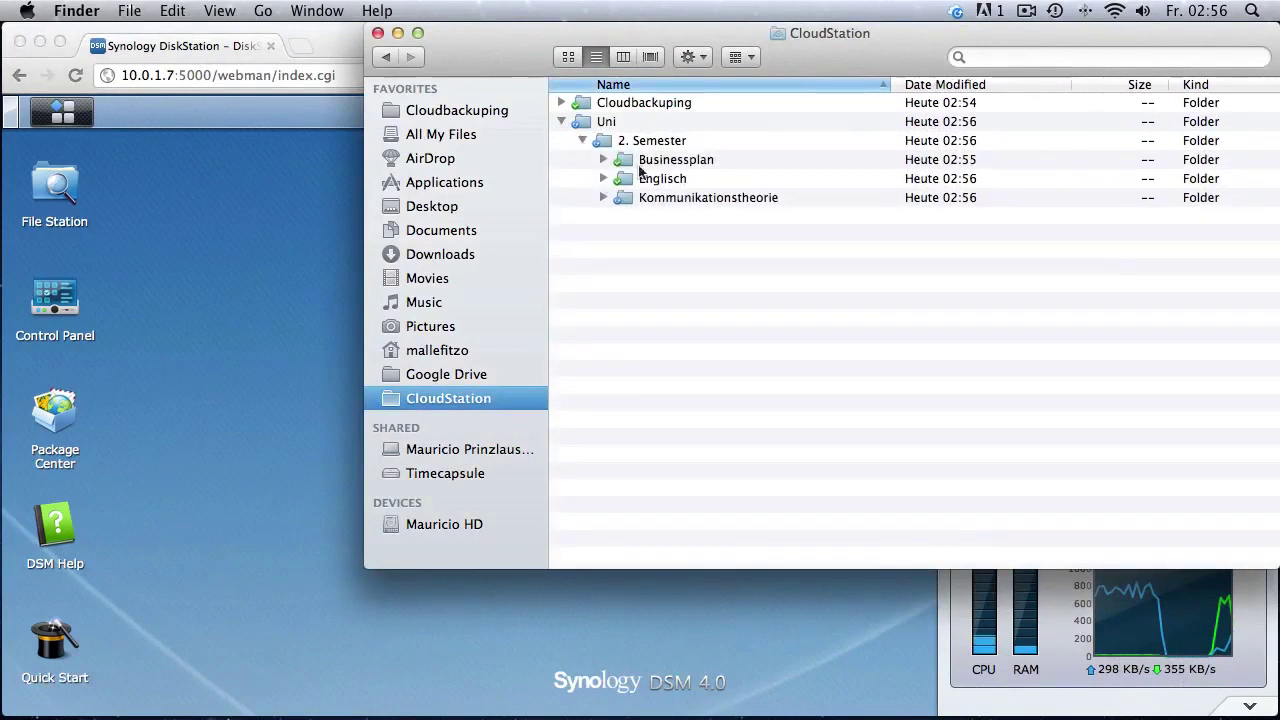
left_click(582, 141)
left_click(562, 121)
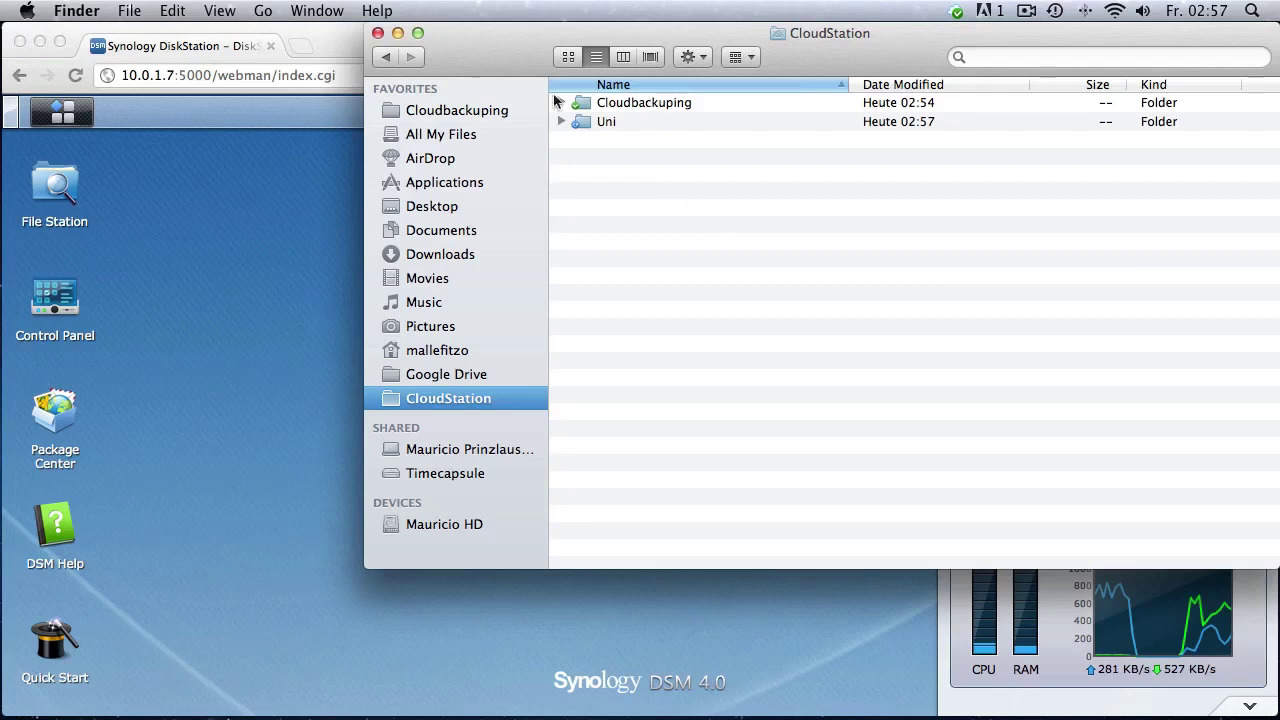
left_click_drag(490, 47, 327, 134)
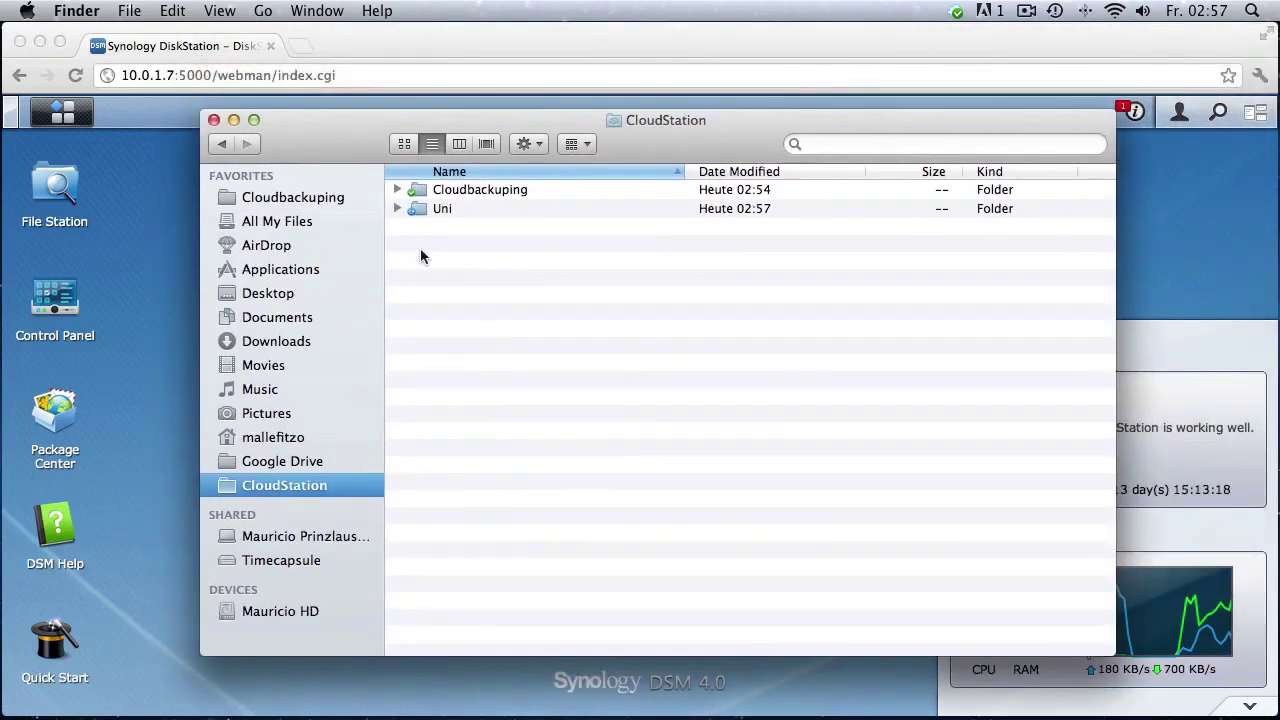
left_click(395, 207)
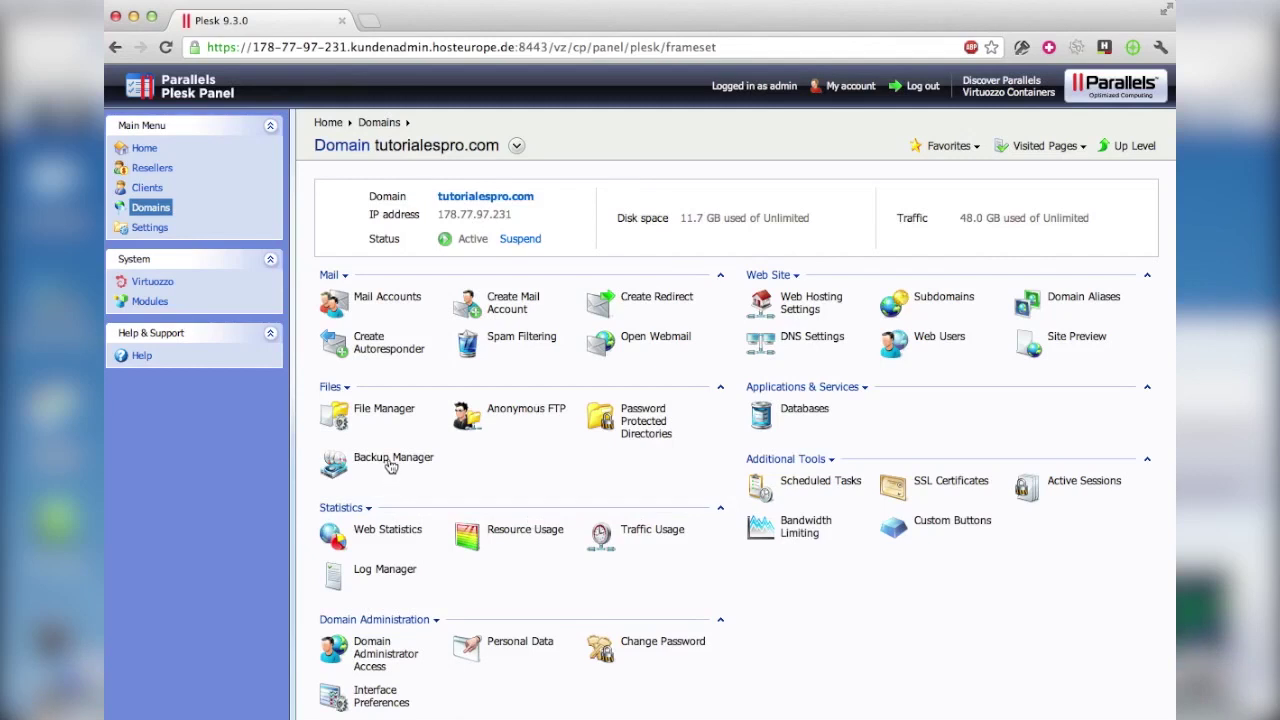
Open Backup Manager and review the Personal FTP Repository Settings pointing to the NAS.
left_click(390, 463)
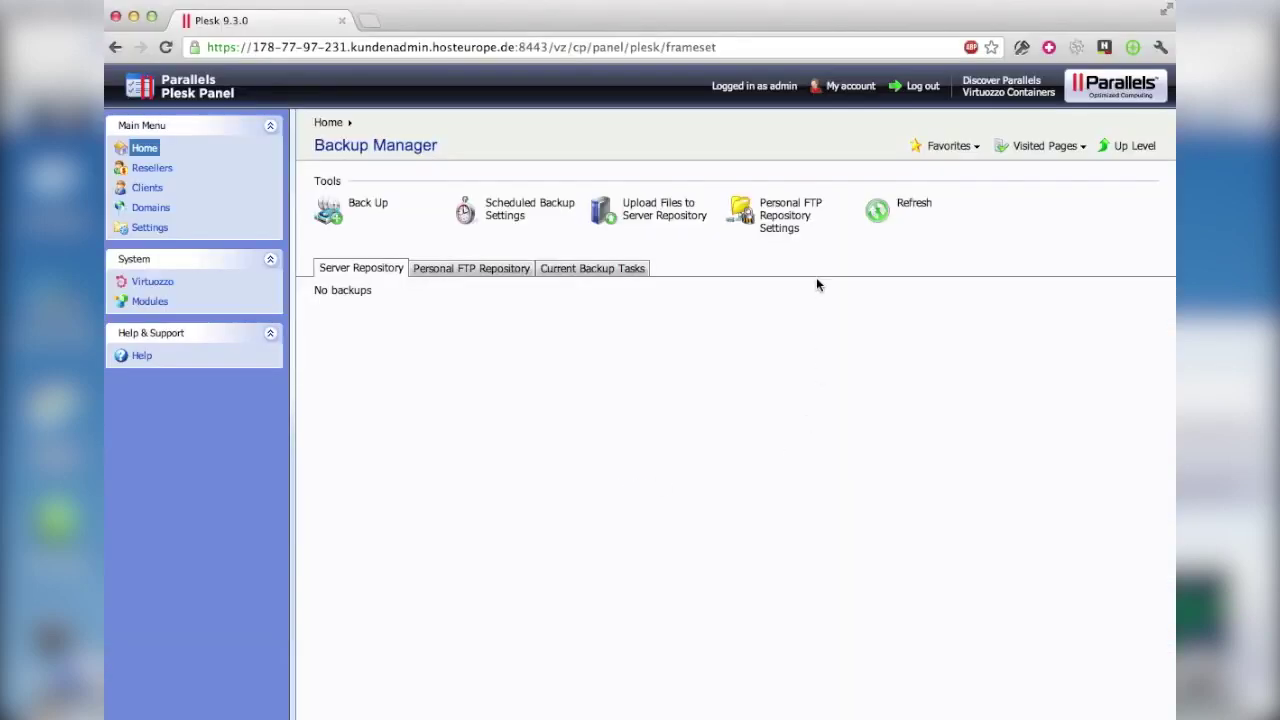
left_click(787, 221)
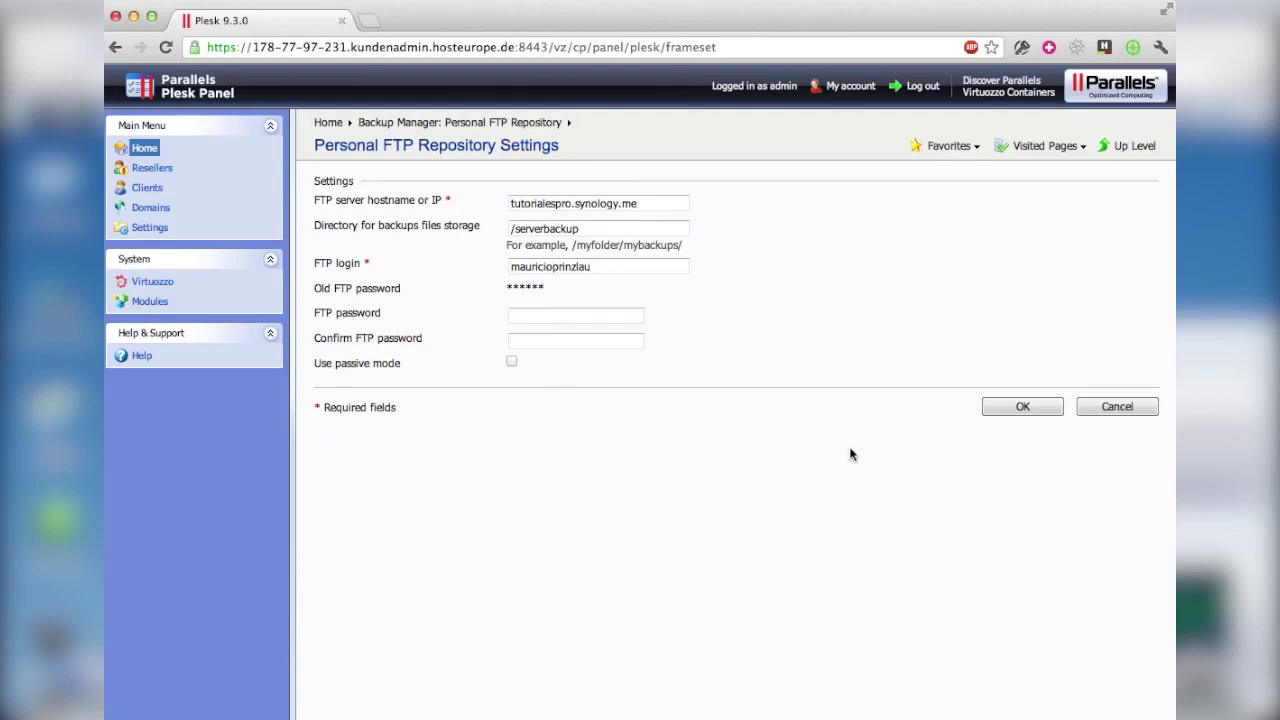
left_click(114, 50)
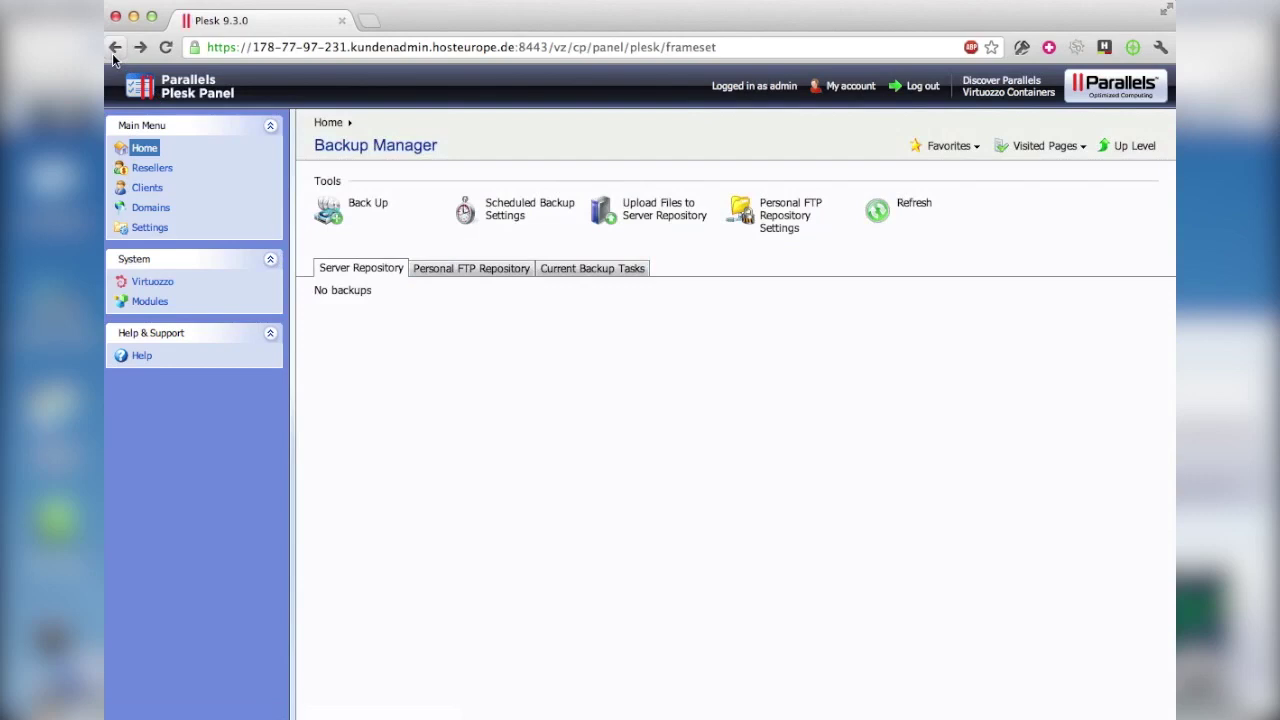
left_click(762, 222)
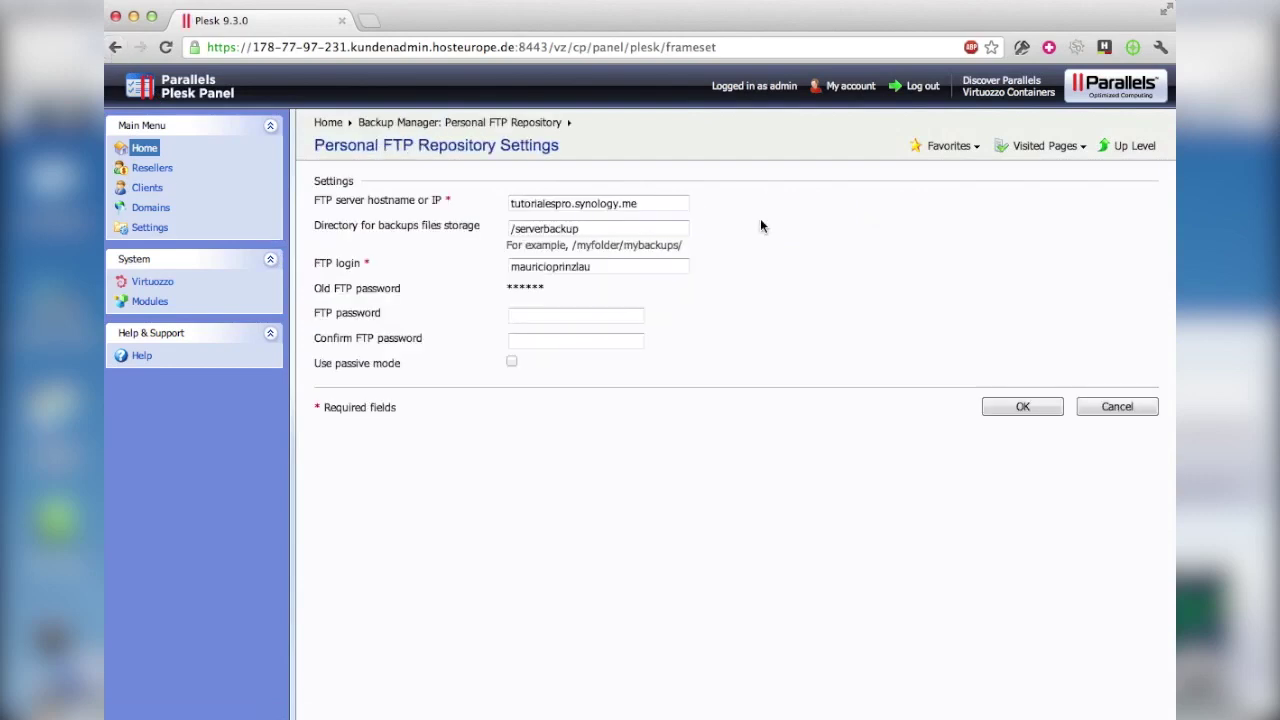
left_click(114, 47)
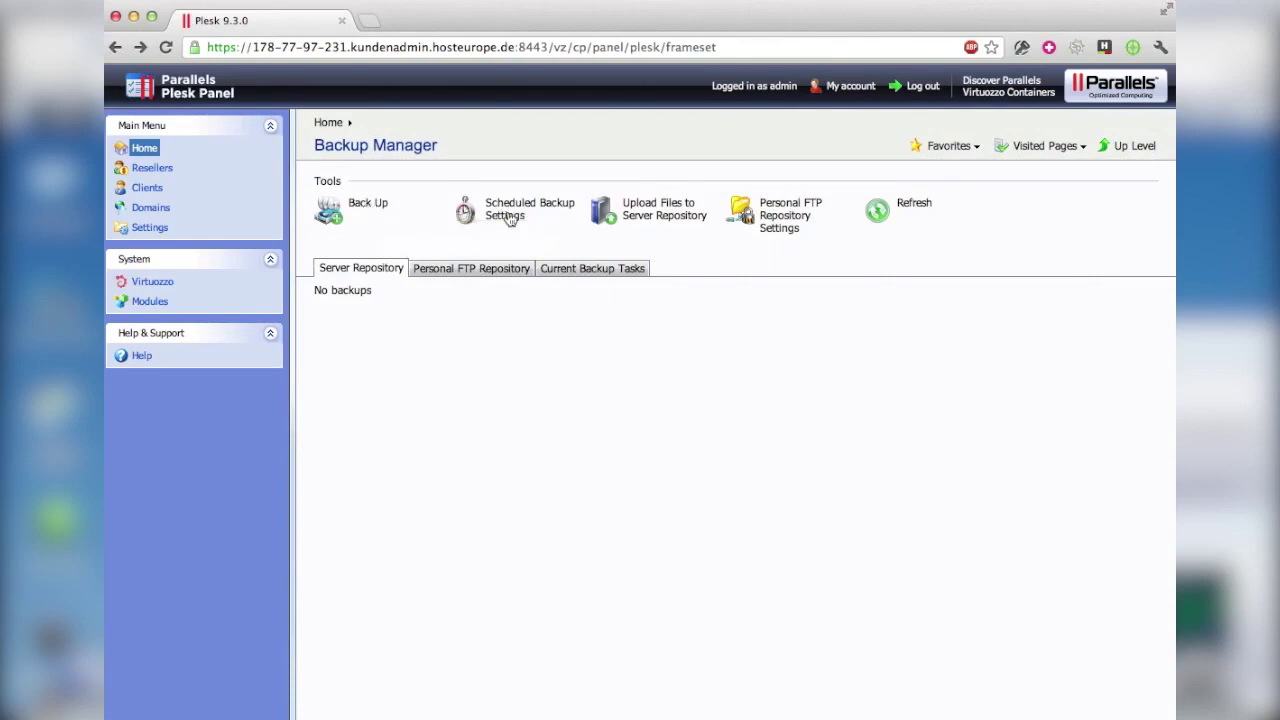
Open Scheduled Backup Settings, set maximum stored backups to 3, then cancel without saving.
left_click(509, 217)
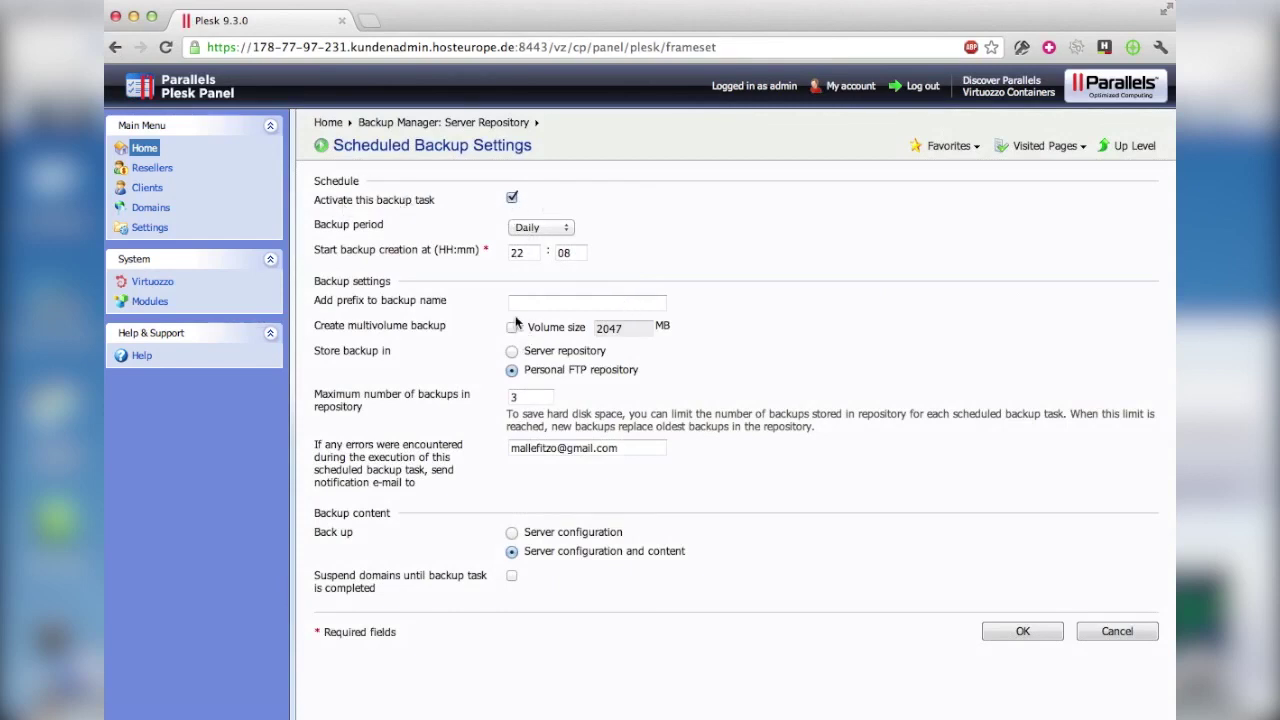
left_click(514, 393)
type("3")
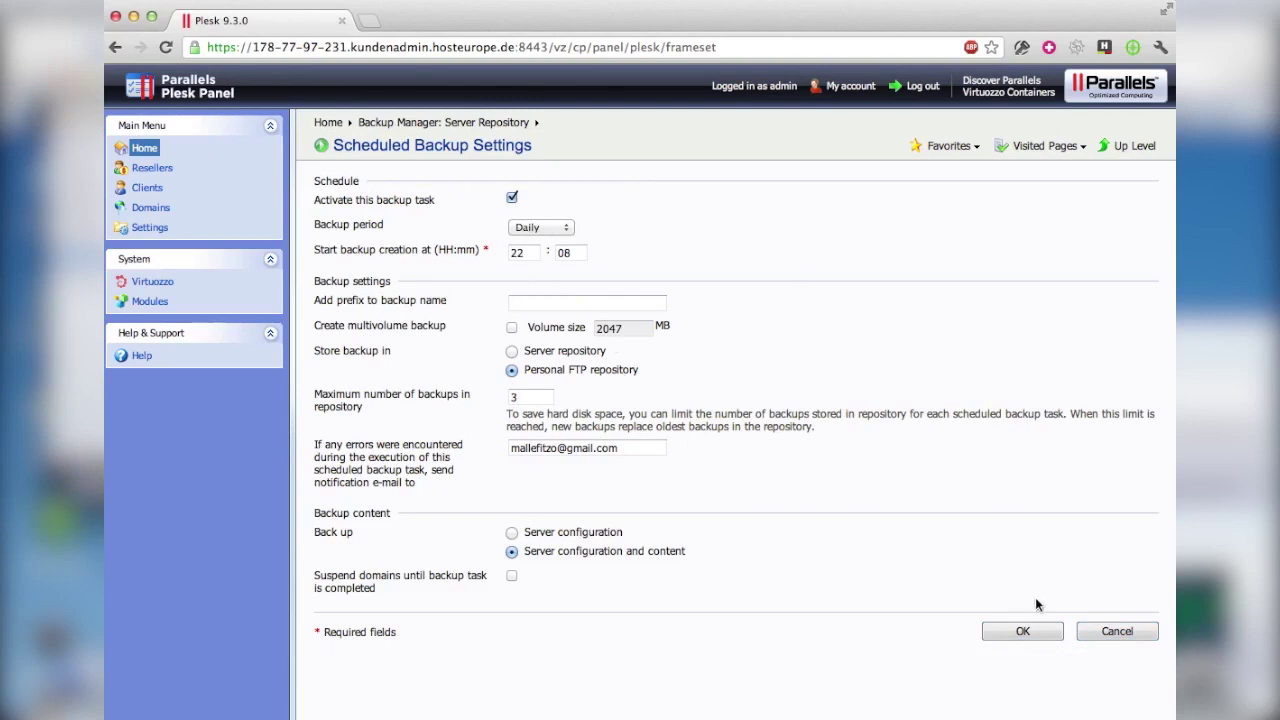
left_click(1105, 630)
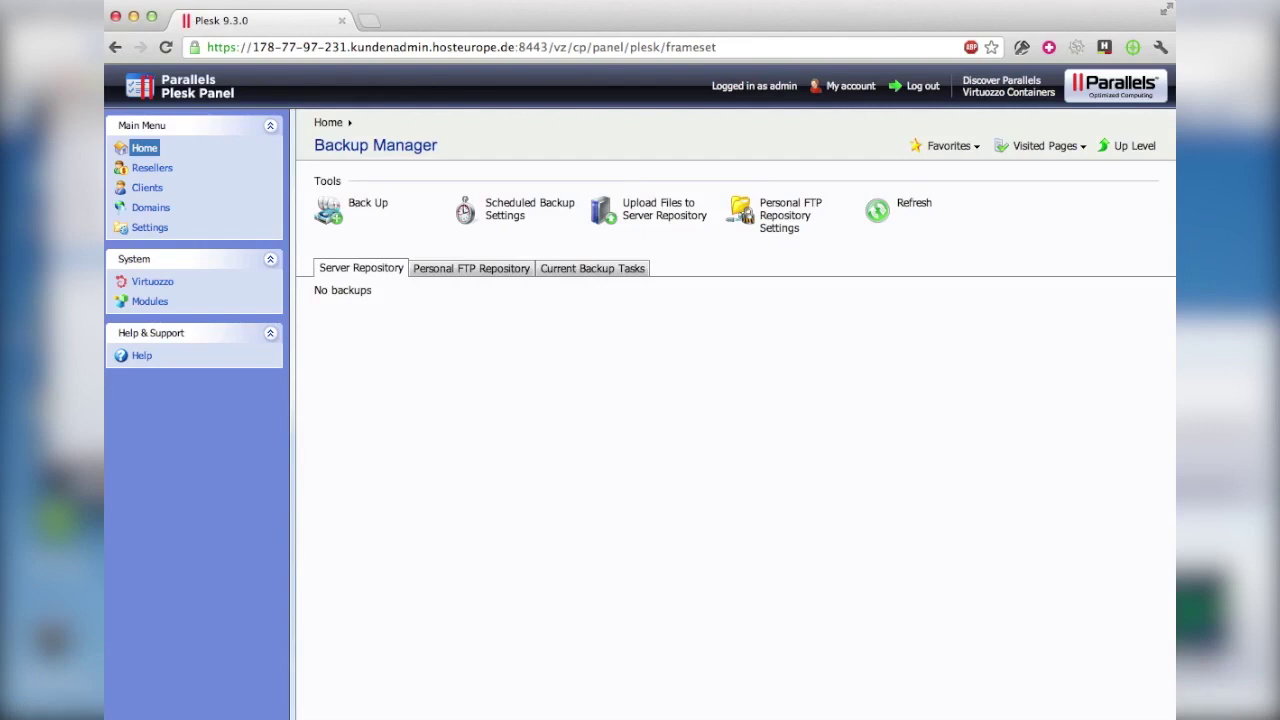
left_click(1085, 705)
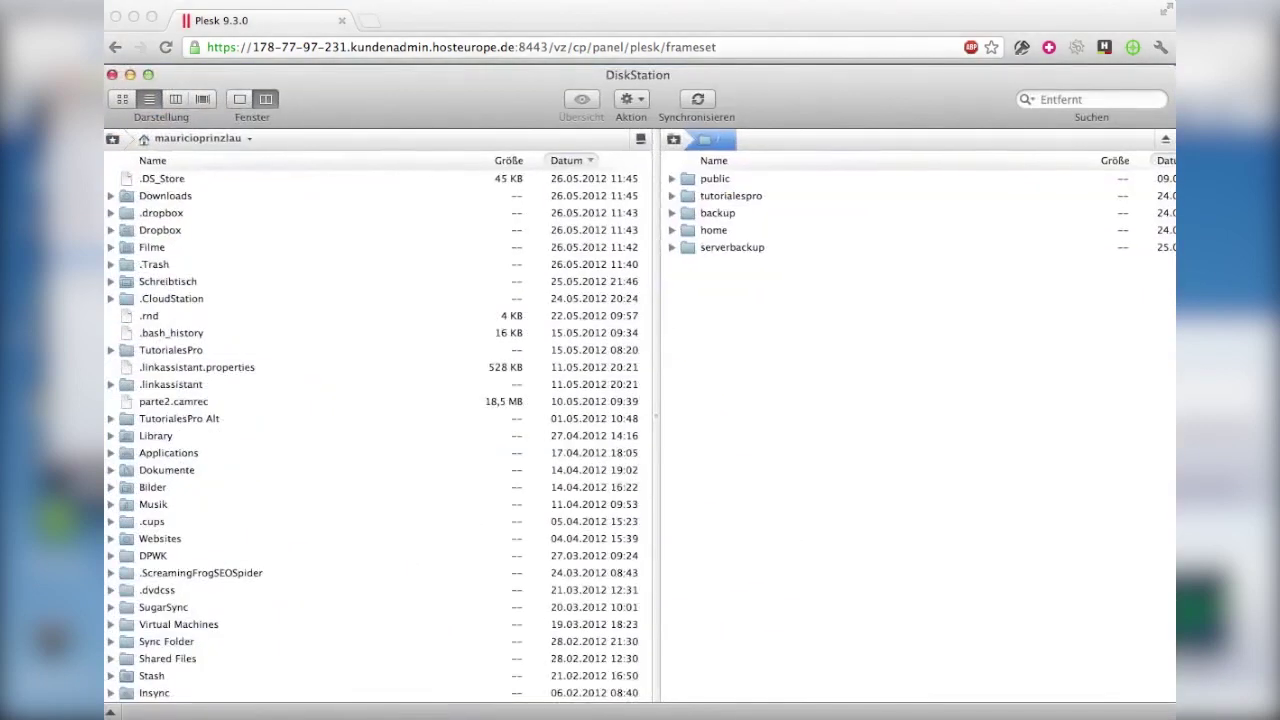
Open serverbackup on the NAS to view its three roughly 13 GB backup .tar archives.
double_click(721, 248)
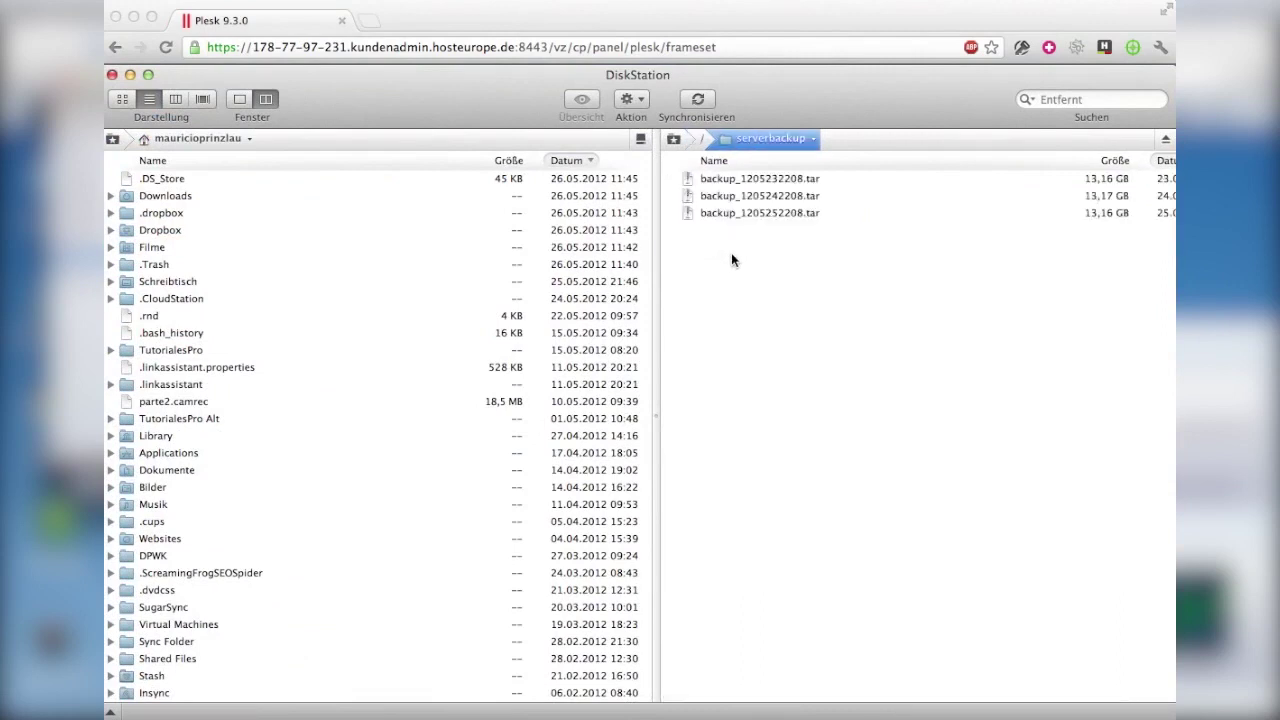
scroll(1058, 277, "right", 2)
scroll(1056, 277, "right", 2)
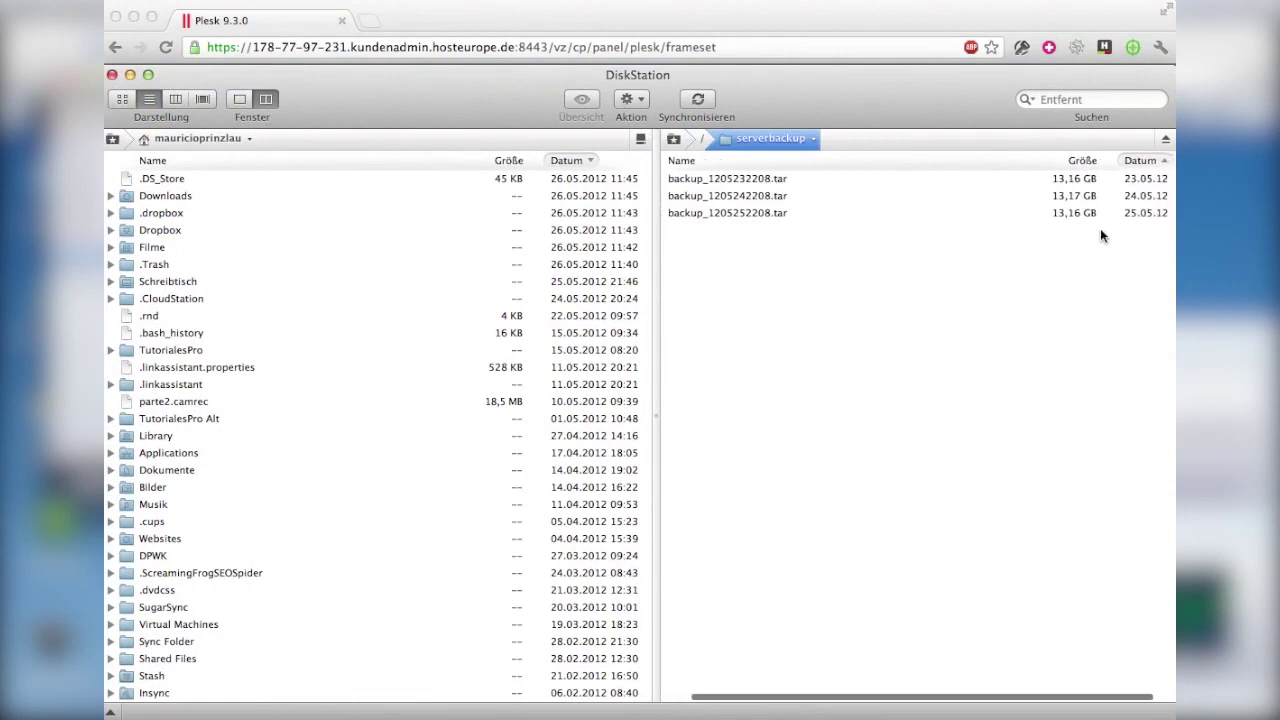
scroll(824, 261, "left", 3)
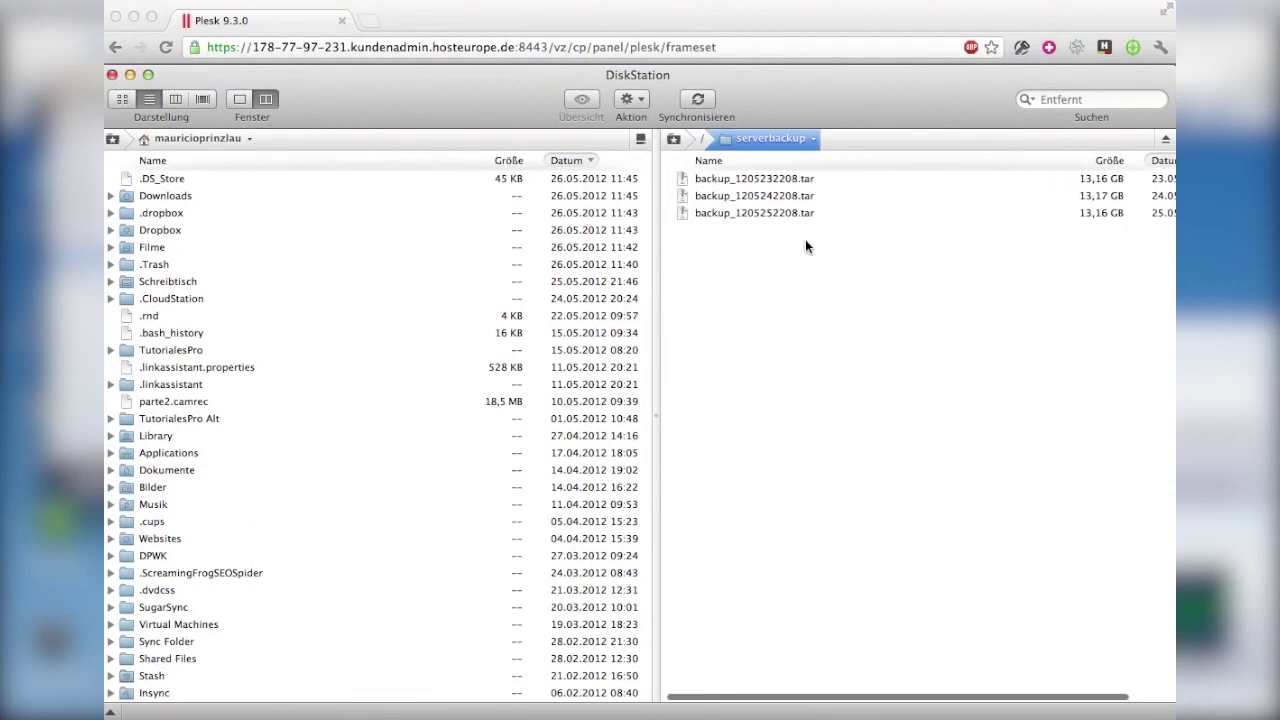